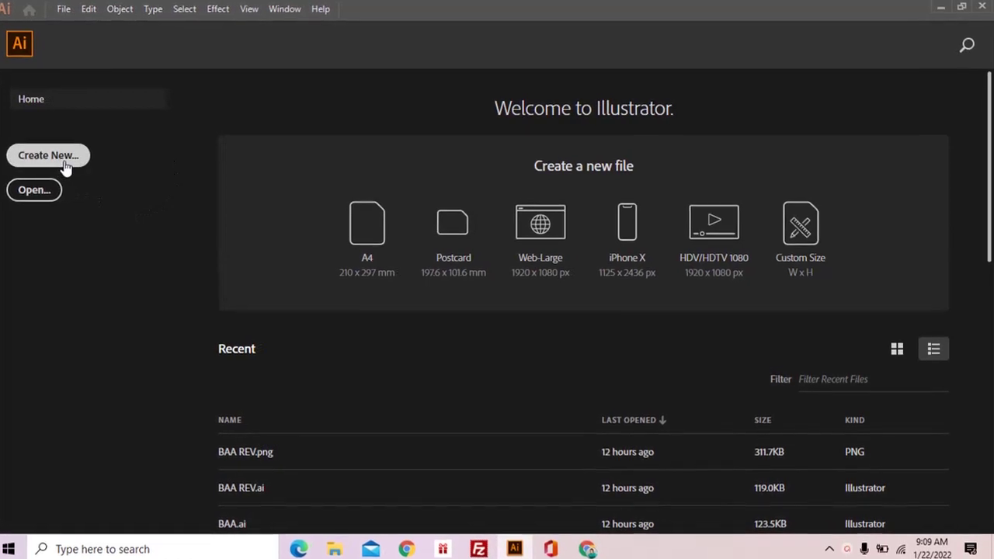
# Start a new document sized 5000 × 3000 px
pyautogui.click(59, 159)
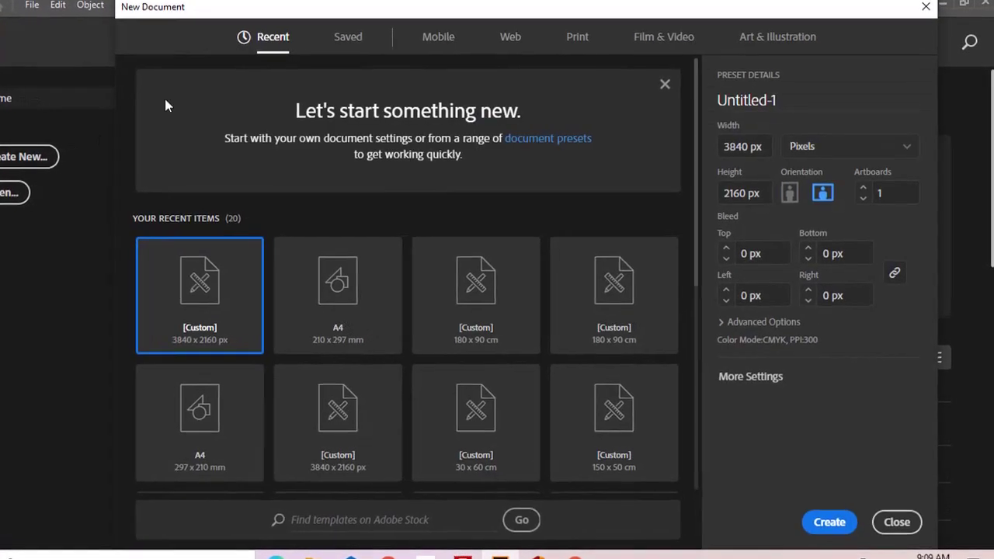
pyautogui.click(757, 152)
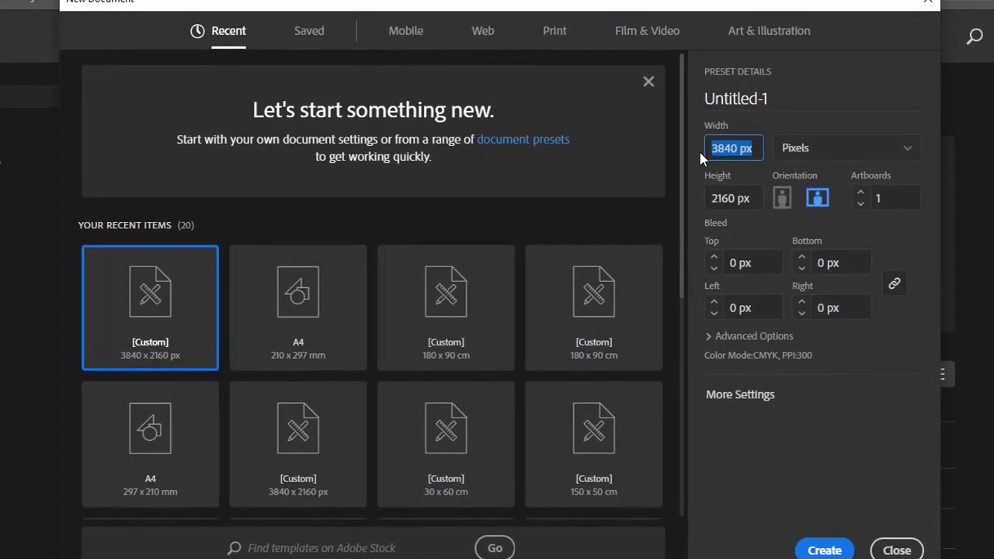
pyautogui.write('5000')
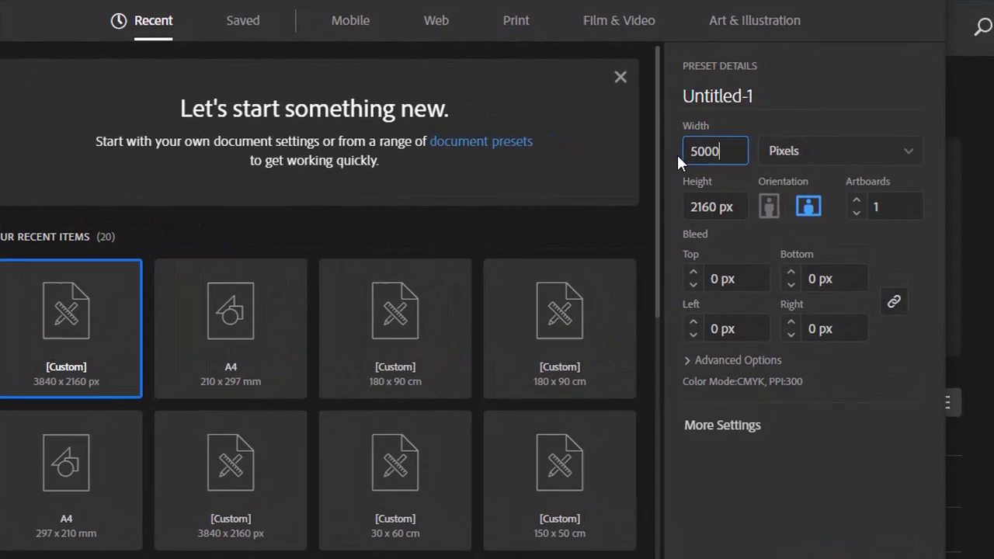
pyautogui.press('Tab')
pyautogui.write('3000')
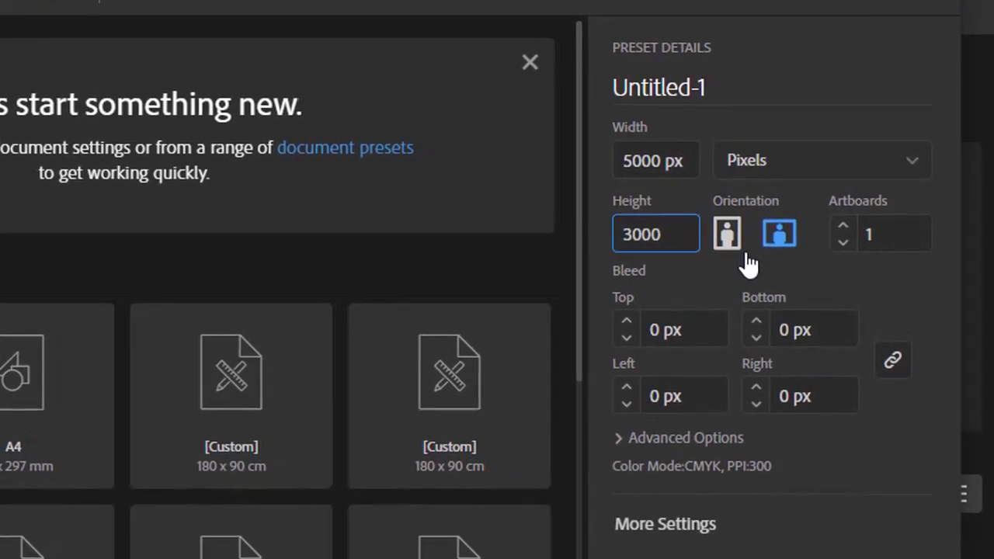
pyautogui.click(665, 164)
pyautogui.click(660, 246)
pyautogui.click(652, 169)
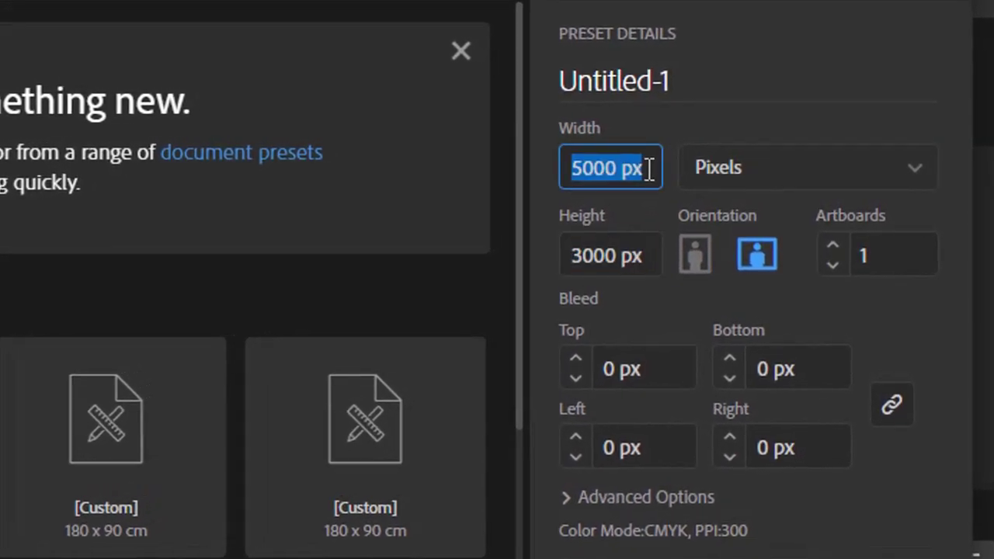
pyautogui.click(651, 255)
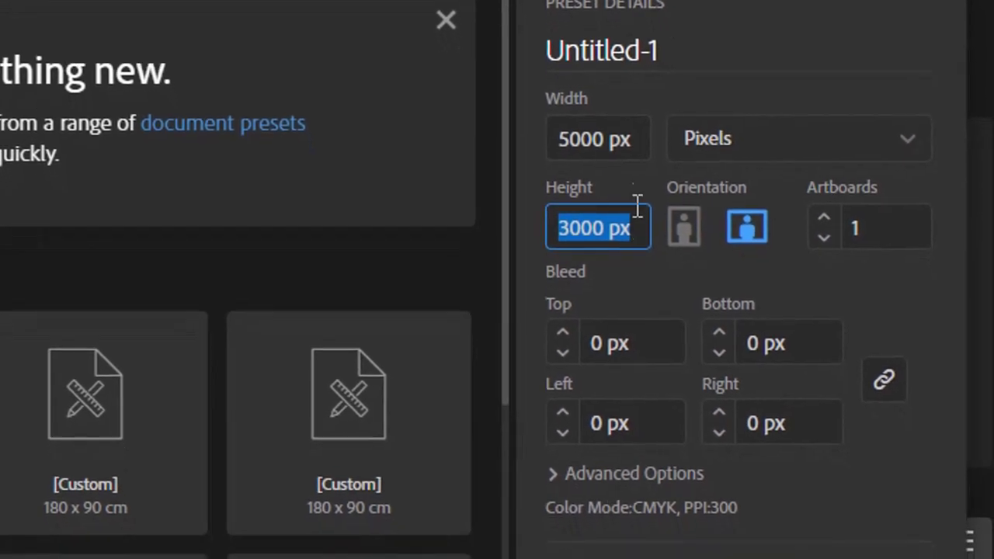
pyautogui.click(628, 120)
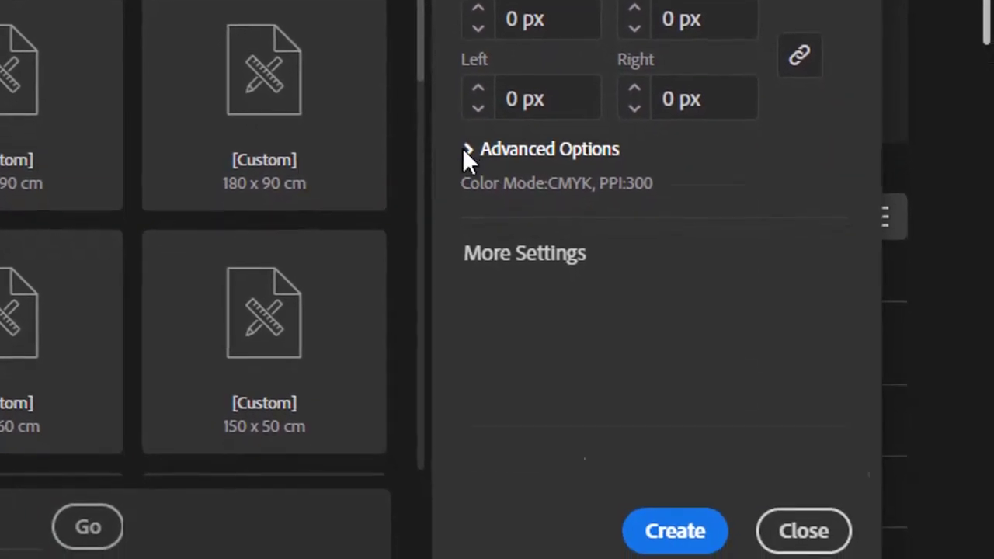
# Set the document's colour mode to RGB Color and create it
pyautogui.click(468, 160)
pyautogui.click(680, 203)
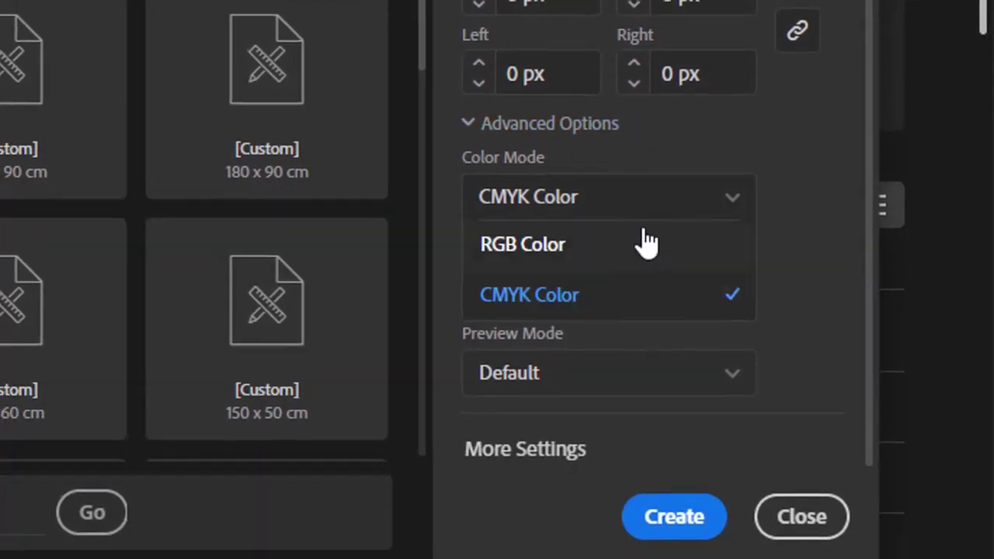
pyautogui.click(648, 242)
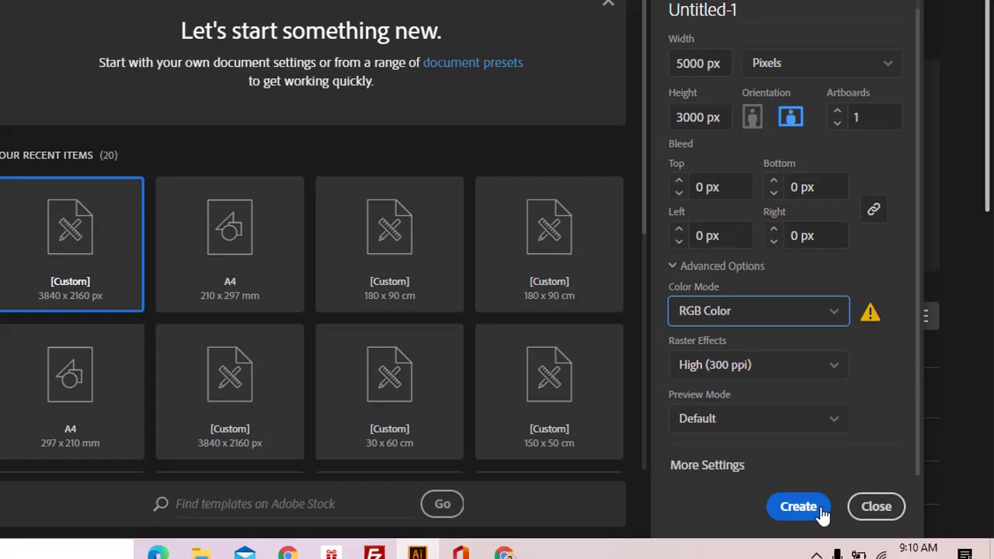
pyautogui.click(765, 513)
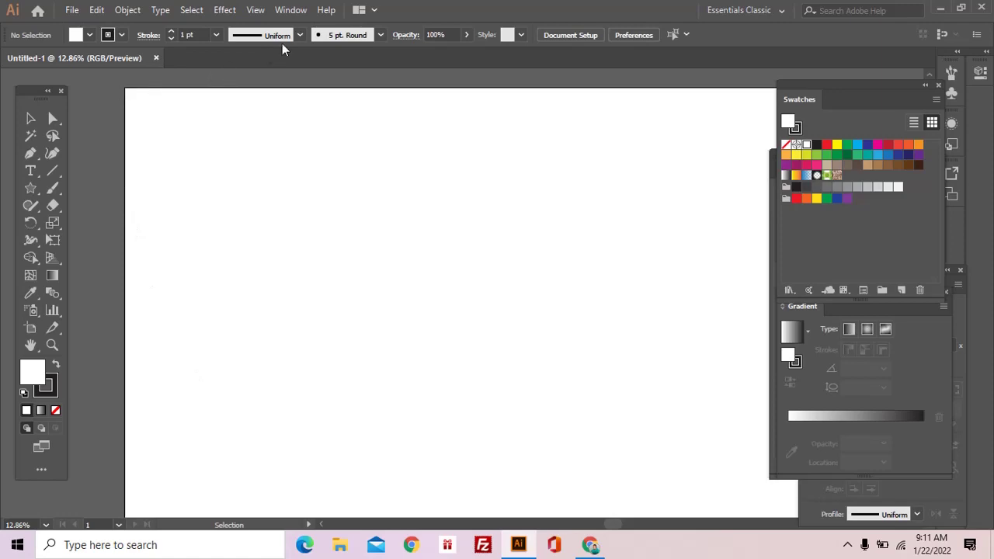
# Switch to the Essentials Classic workspace and give strokes round caps and round joins
pyautogui.click(303, 12)
pyautogui.moveTo(276, 131)
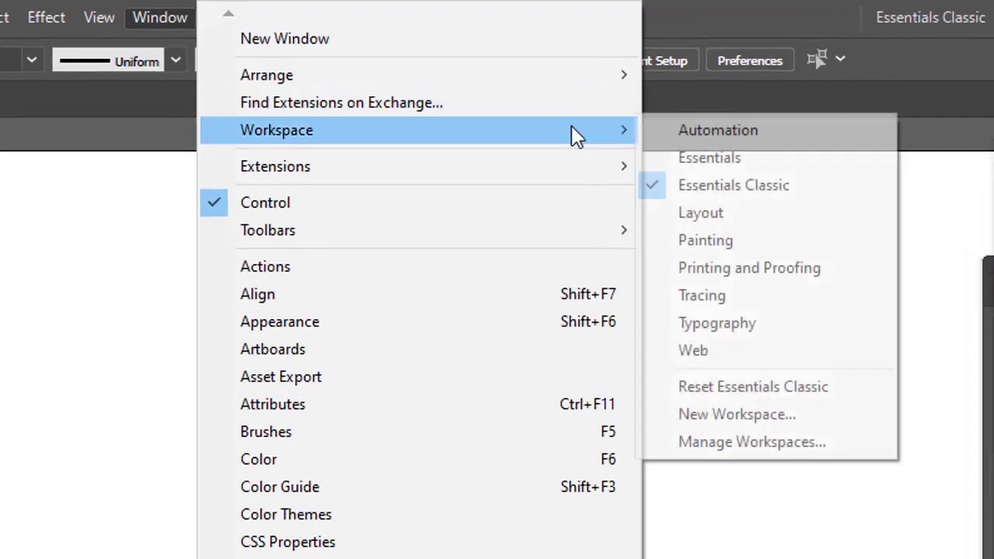
pyautogui.click(714, 188)
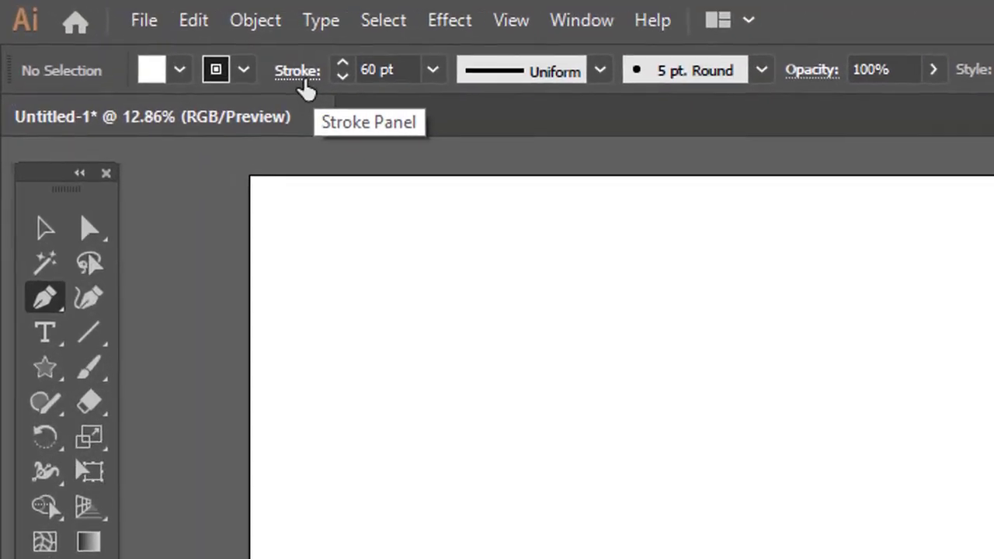
pyautogui.click(298, 74)
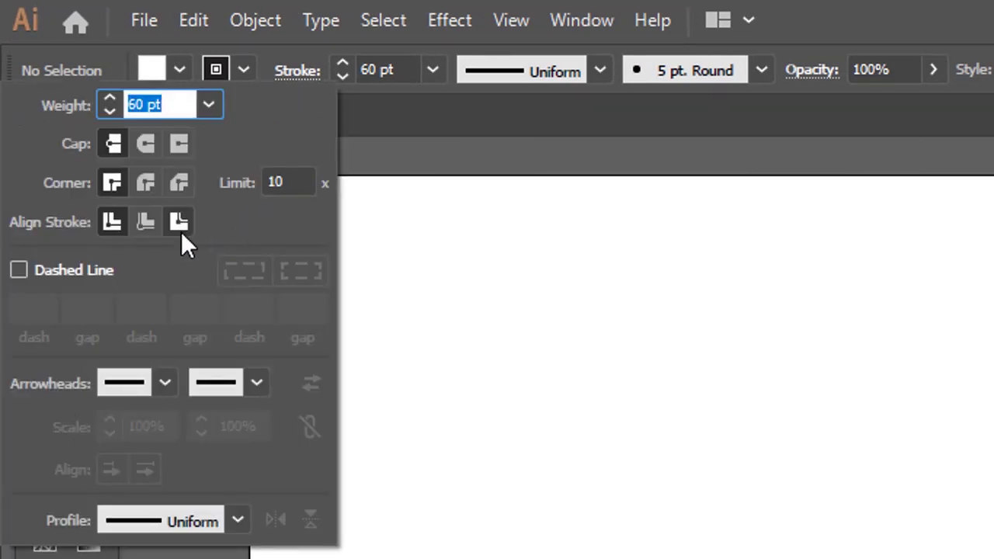
pyautogui.click(141, 147)
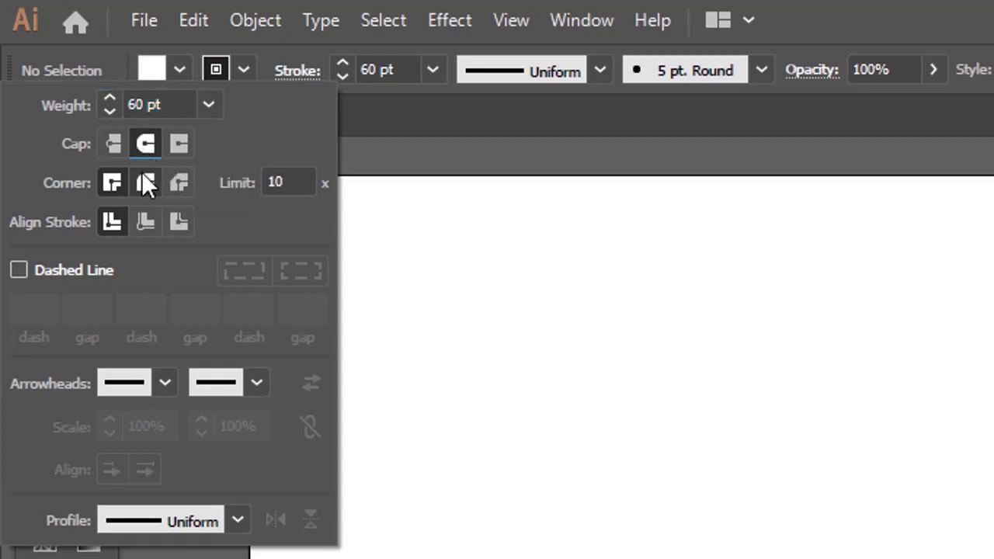
pyautogui.click(143, 181)
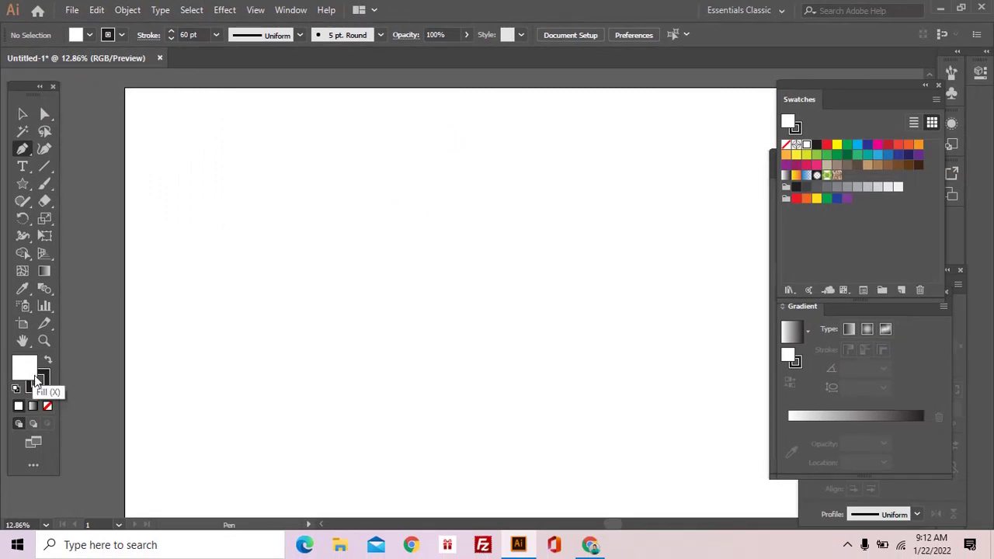
# With fill set to None, pen-draw a curved, pointed horn path in the thick stroke
pyautogui.click(46, 406)
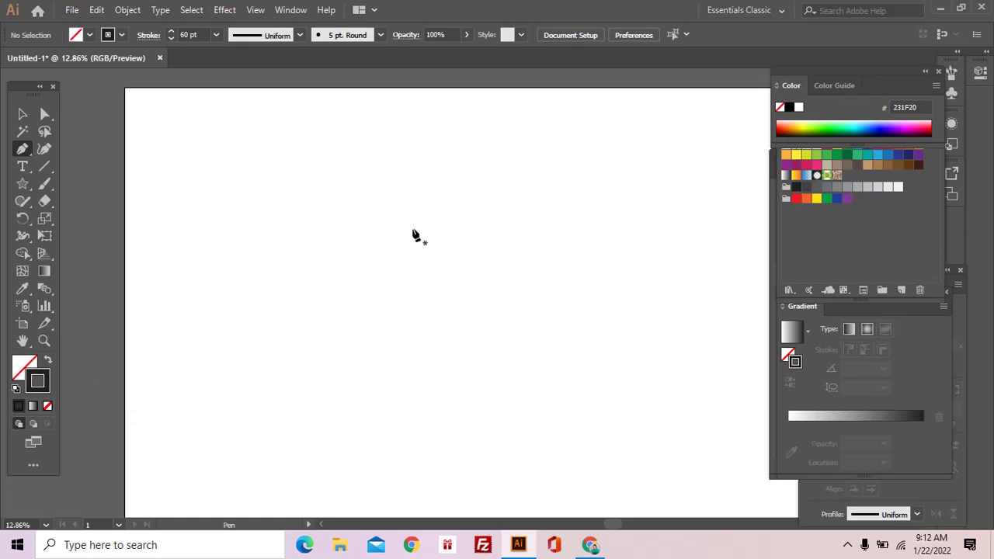
pyautogui.click(421, 209)
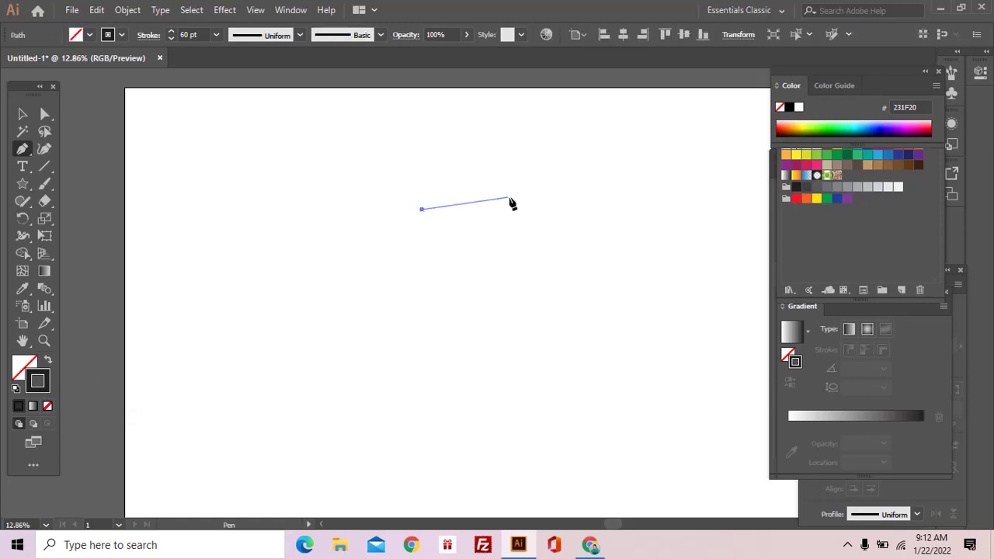
pyautogui.moveTo(515, 189); pyautogui.dragTo(536, 159)
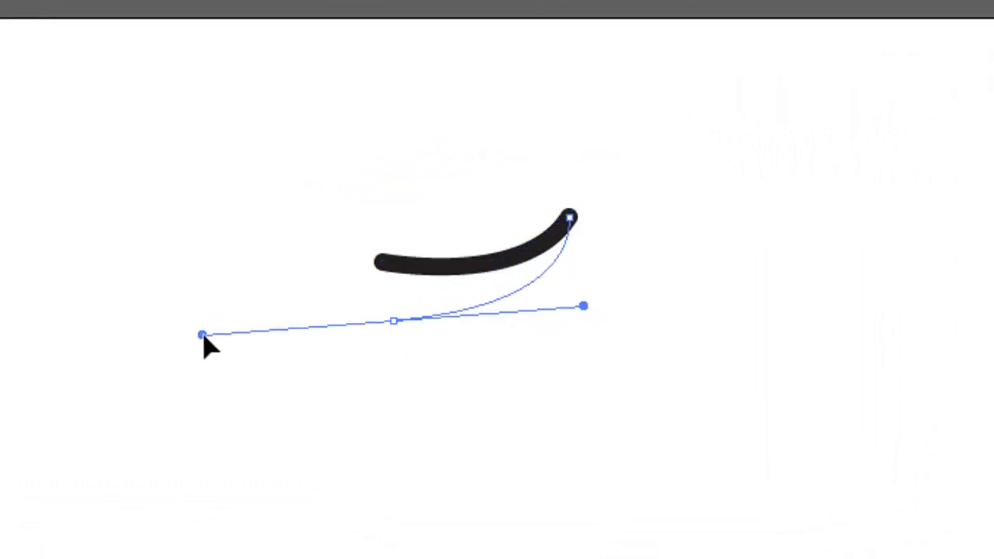
pyautogui.moveTo(204, 334); pyautogui.dragTo(203, 331)
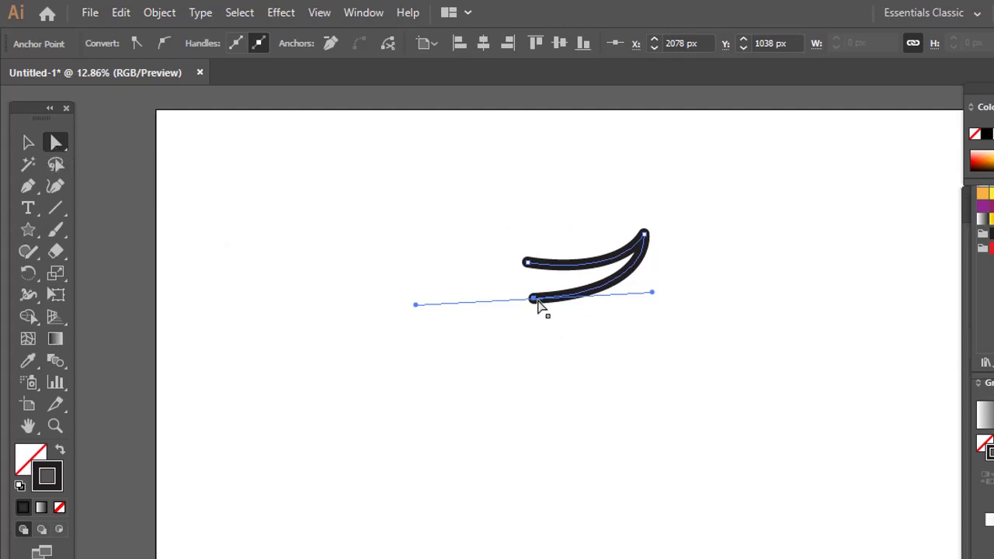
# Adjust the horn's lower endpoint and reposition the horn on the artboard
pyautogui.click(533, 307)
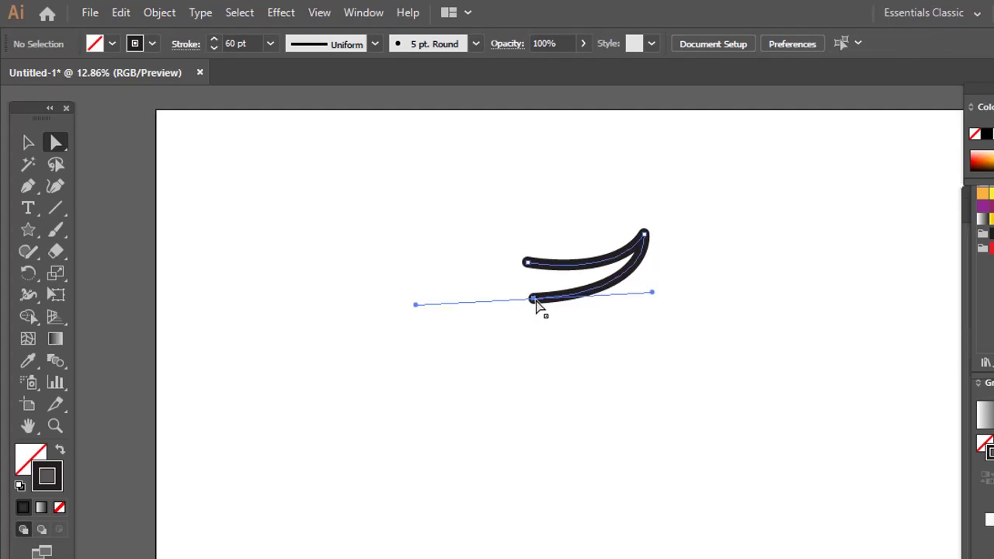
pyautogui.moveTo(539, 318); pyautogui.dragTo(544, 318)
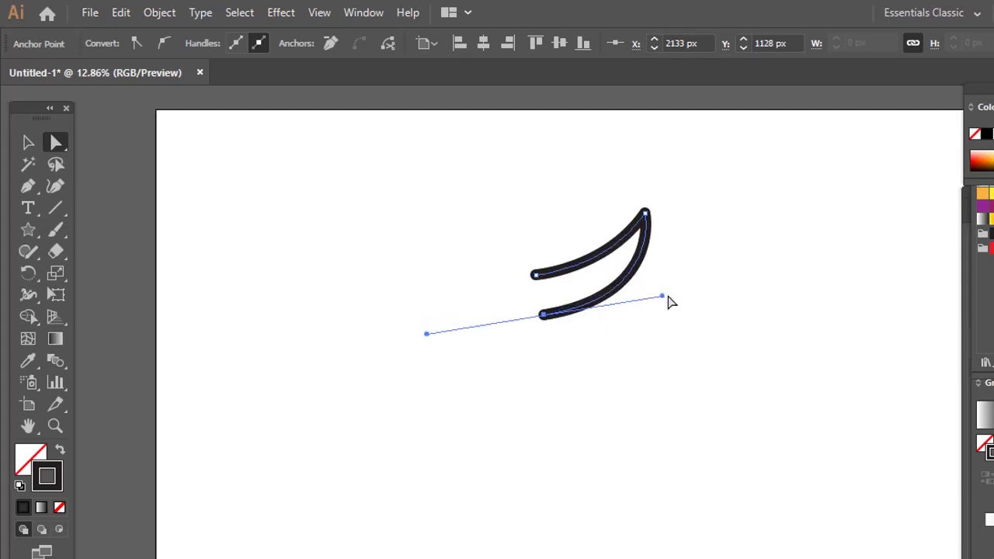
pyautogui.click(541, 352)
pyautogui.press('v')
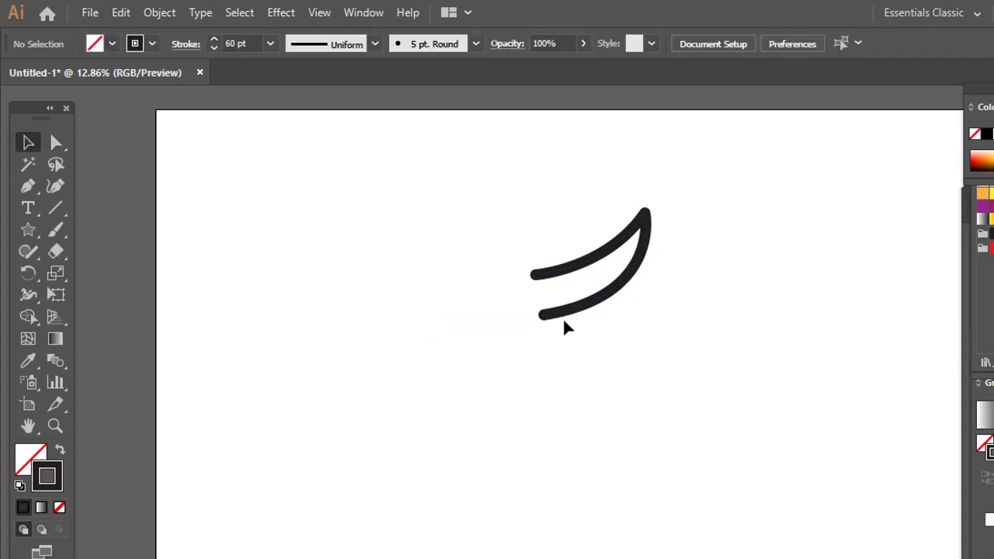
pyautogui.moveTo(697, 323); pyautogui.dragTo(697, 325)
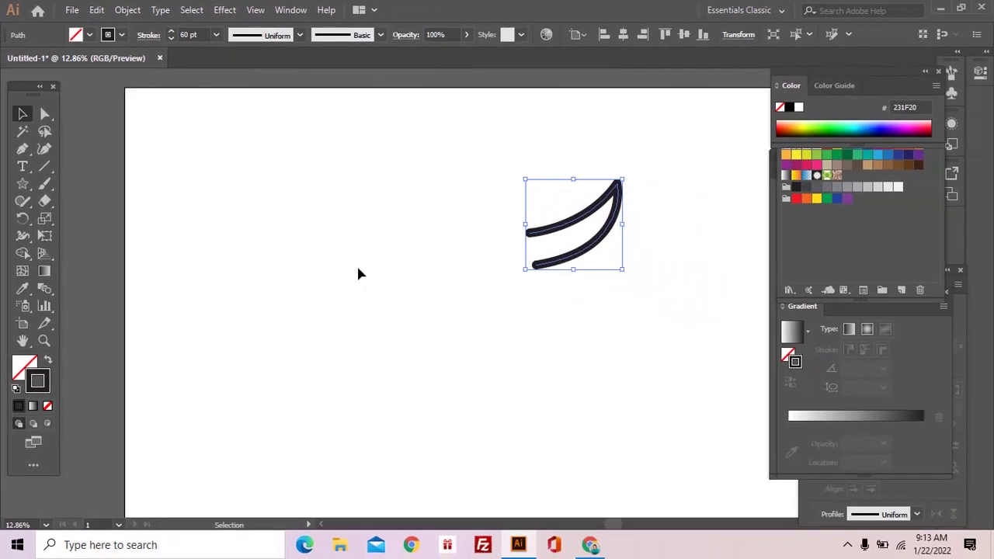
# Draw a thick-outlined rectangle left of the horn and a large circle below it
pyautogui.click(44, 184)
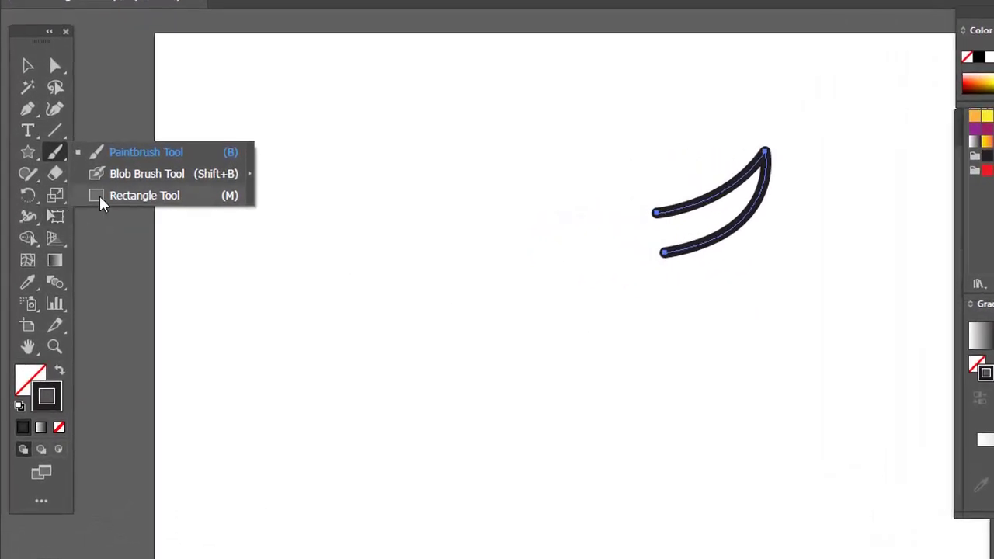
pyautogui.click(101, 197)
pyautogui.moveTo(322, 232)
pyautogui.mouseDown()
pyautogui.moveTo(489, 294)
pyautogui.moveTo(470, 295)
pyautogui.mouseUp()
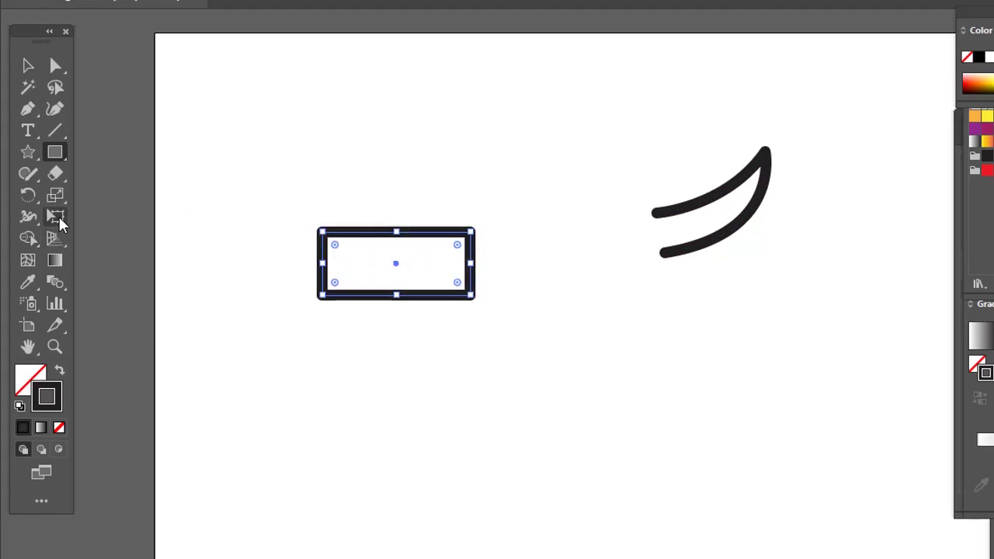
pyautogui.click(61, 249)
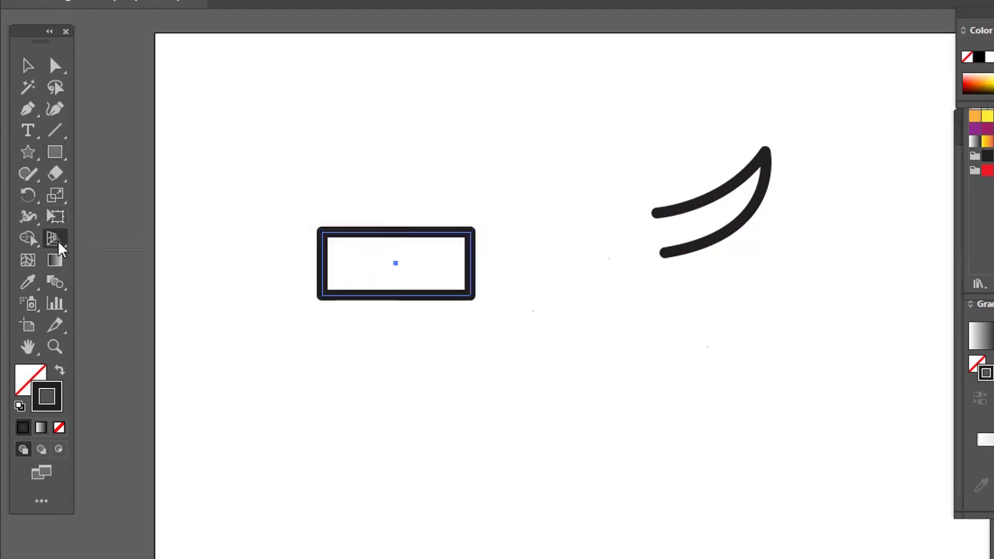
pyautogui.click(125, 282)
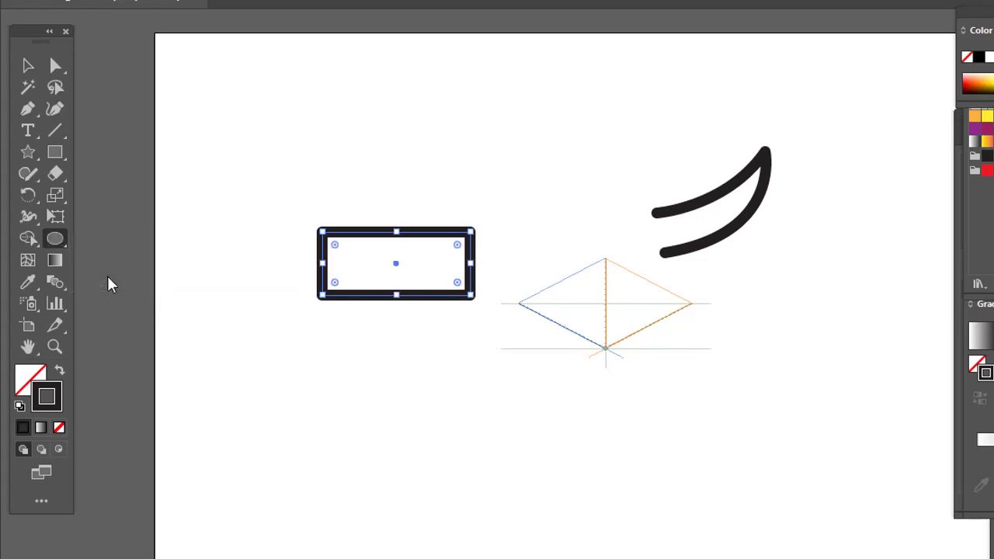
pyautogui.moveTo(546, 325)
pyautogui.mouseDown()
pyautogui.moveTo(632, 477)
pyautogui.moveTo(721, 482)
pyautogui.mouseUp()
# Move the rectangle below the centre and the circle to the upper left, then select the rectangle
pyautogui.press('v')
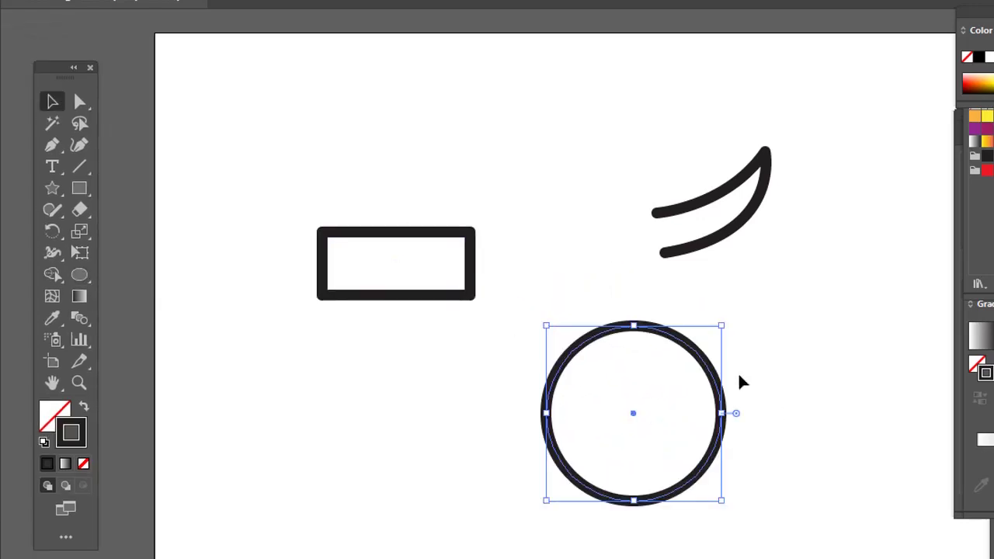
pyautogui.click(738, 381)
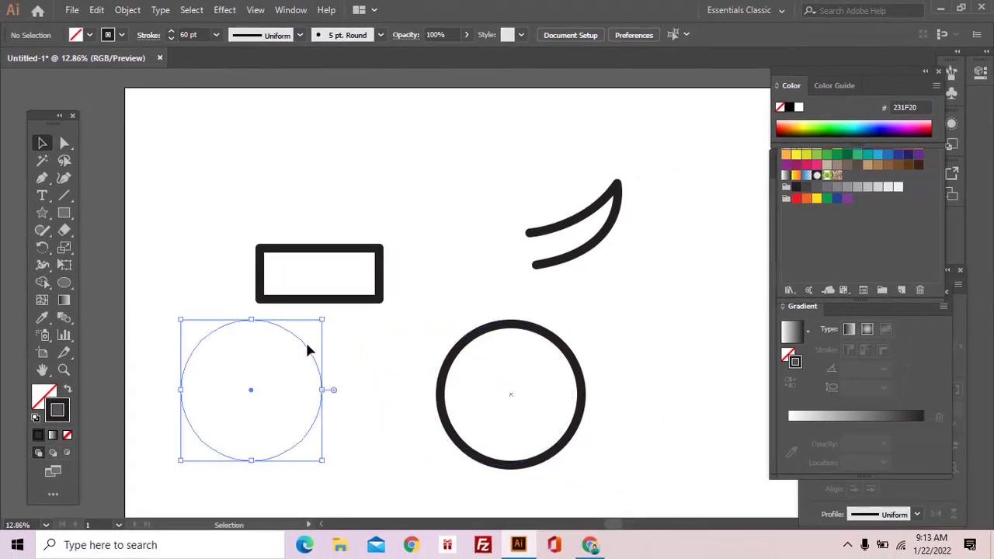
pyautogui.moveTo(570, 364); pyautogui.dragTo(309, 360)
pyautogui.moveTo(371, 303); pyautogui.dragTo(572, 402)
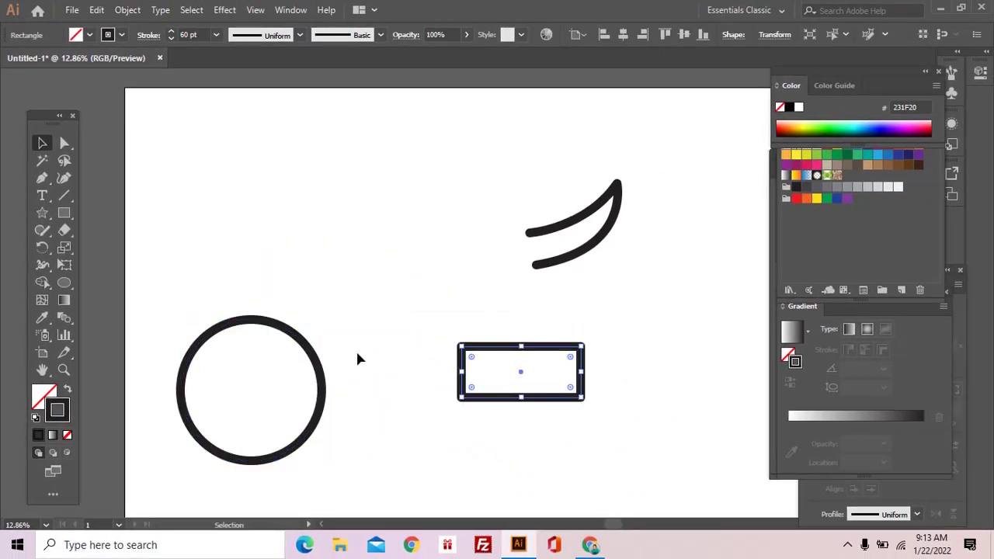
pyautogui.moveTo(309, 356); pyautogui.dragTo(399, 183)
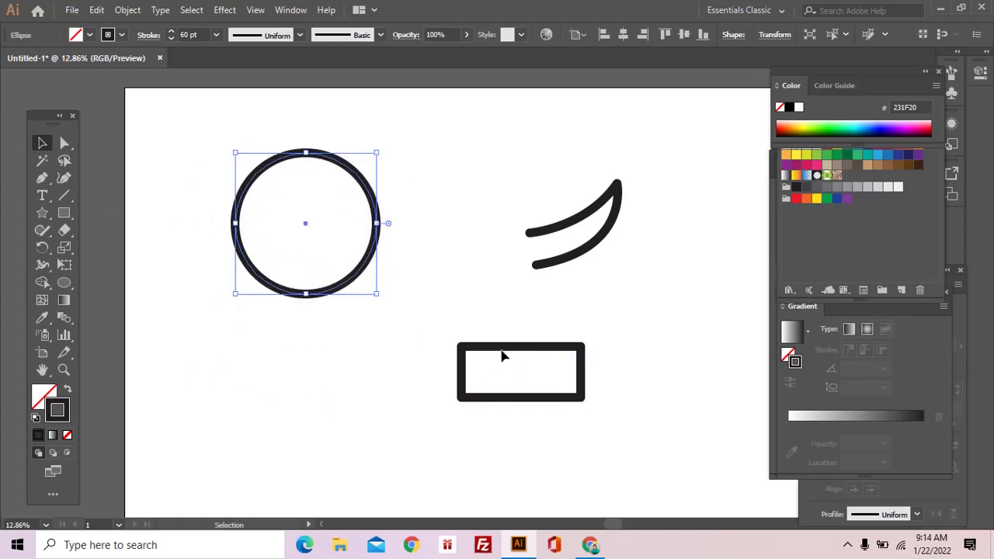
pyautogui.moveTo(501, 352); pyautogui.dragTo(291, 332)
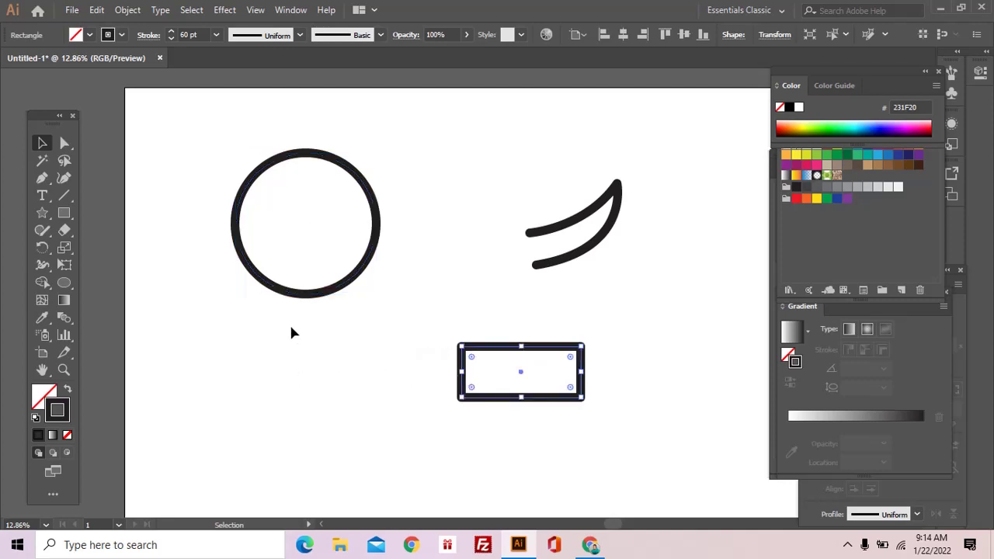
pyautogui.click(64, 212)
# Subtract a wide rectangle from the circle's lower half with Minus Front, then move the dome centreward
pyautogui.moveTo(200, 220); pyautogui.dragTo(407, 322)
pyautogui.press('v')
pyautogui.moveTo(177, 134); pyautogui.dragTo(370, 355)
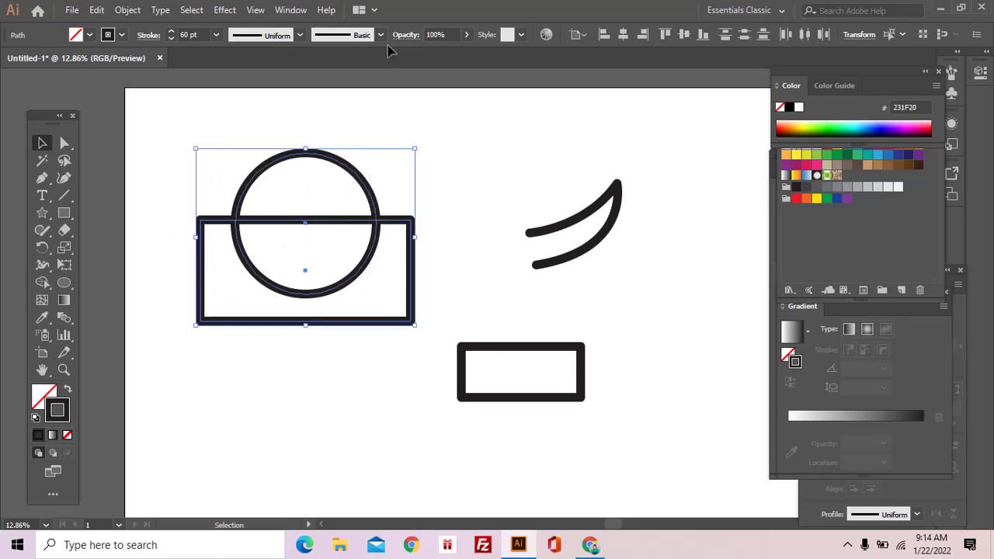
pyautogui.click(287, 10)
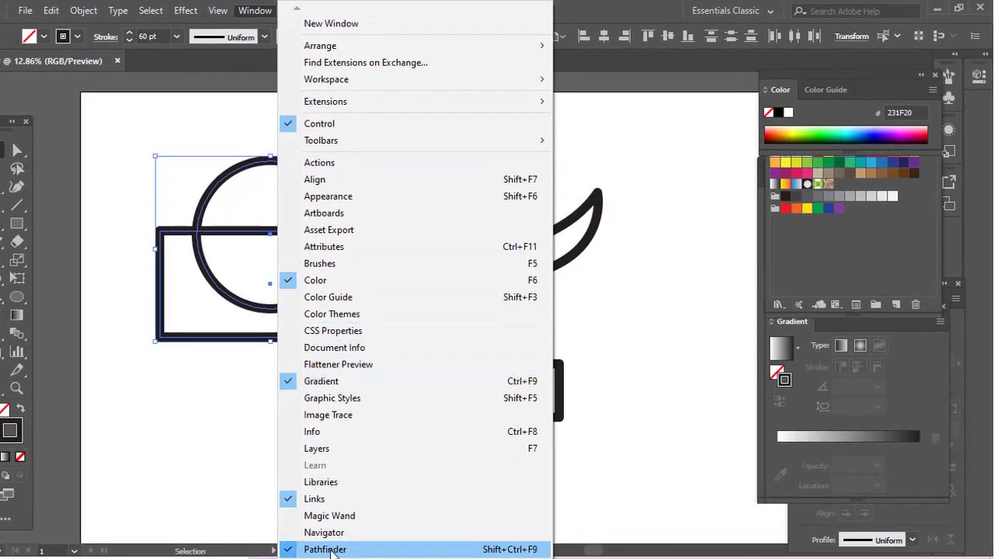
pyautogui.click(342, 533)
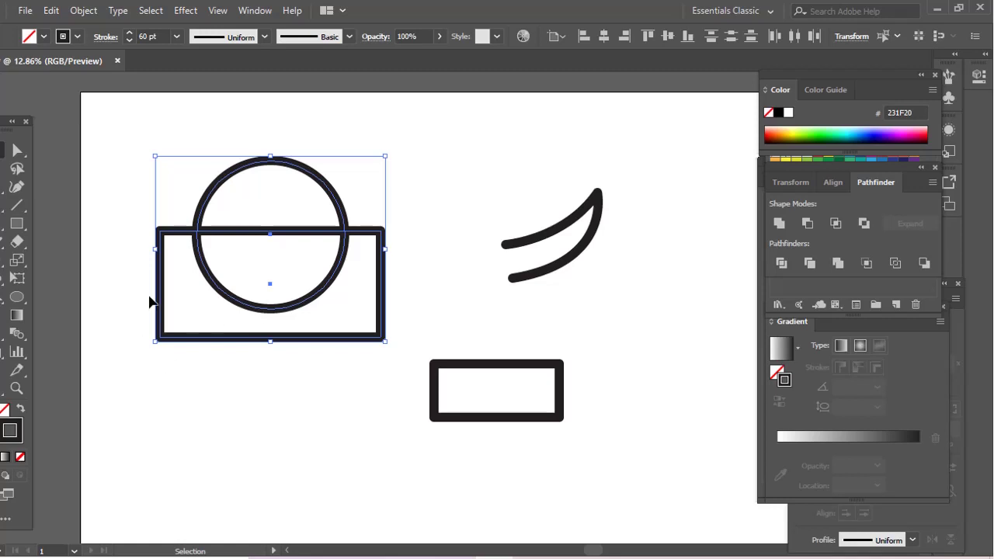
pyautogui.click(808, 224)
pyautogui.click(327, 256)
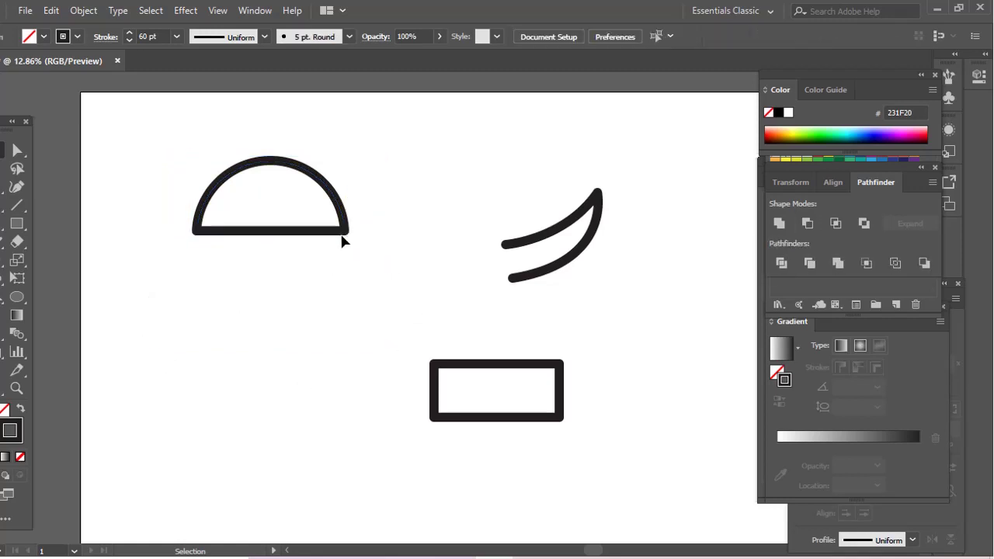
pyautogui.moveTo(346, 233)
pyautogui.mouseDown()
pyautogui.moveTo(449, 319)
pyautogui.moveTo(473, 318)
pyautogui.mouseUp()
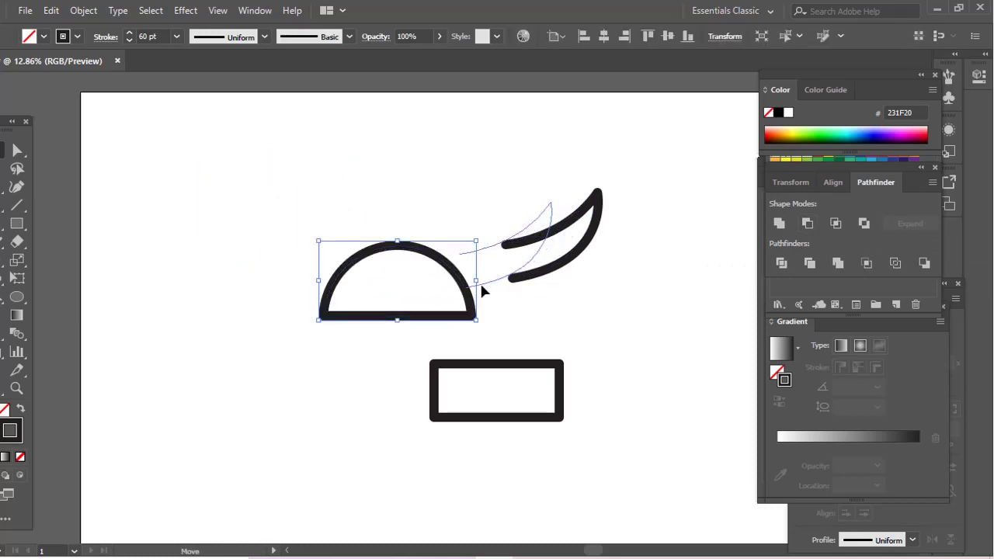
# Move and tilt the horn against the dome's right side and reshape its base anchors
pyautogui.moveTo(504, 288); pyautogui.dragTo(481, 281)
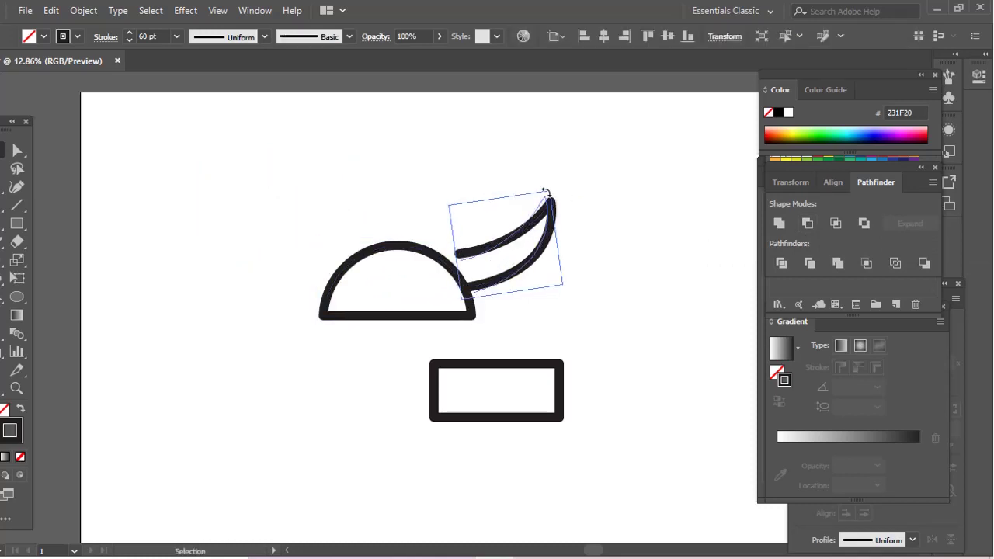
pyautogui.moveTo(565, 197); pyautogui.dragTo(552, 183)
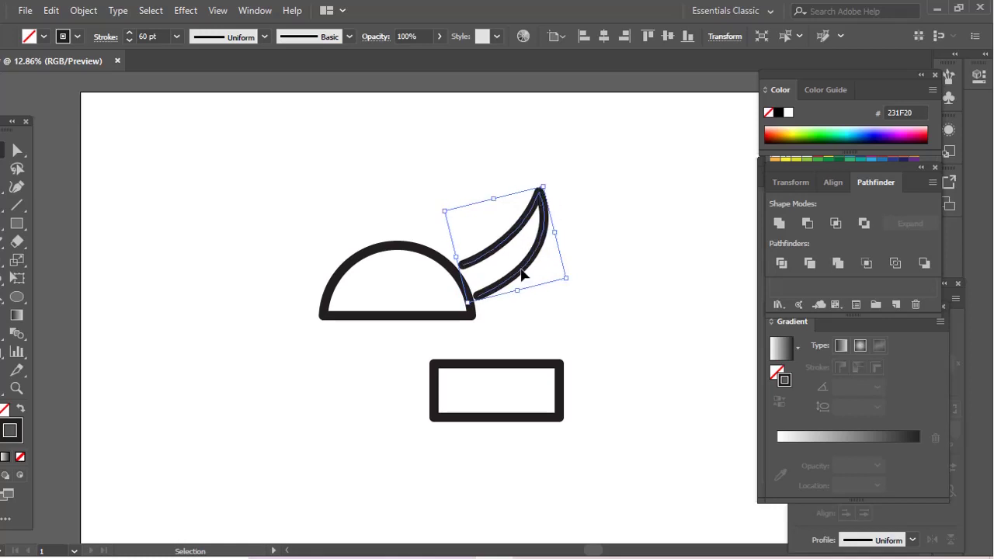
pyautogui.moveTo(521, 273); pyautogui.dragTo(509, 269)
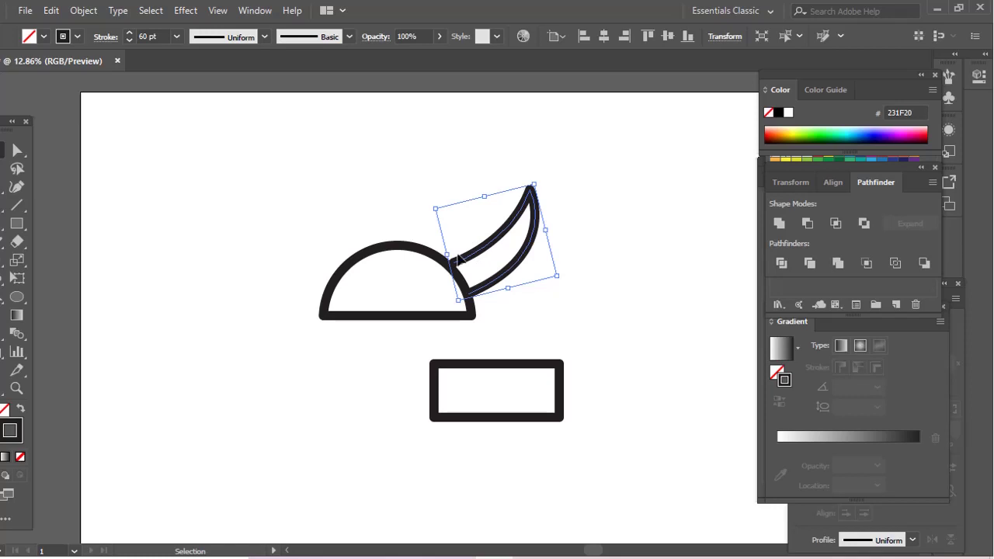
pyautogui.press('a')
pyautogui.click(448, 266)
pyautogui.moveTo(448, 266); pyautogui.dragTo(444, 263)
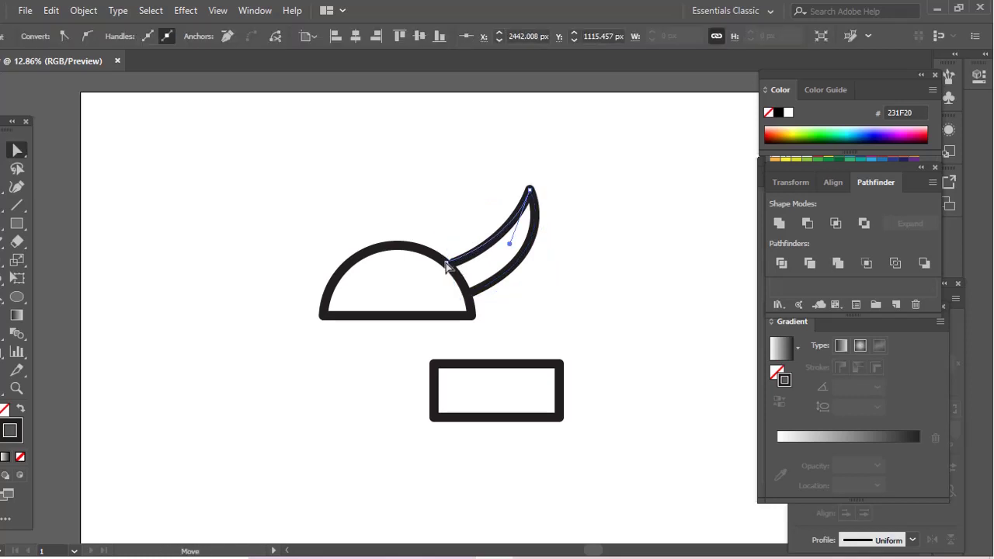
pyautogui.moveTo(510, 247); pyautogui.dragTo(506, 266)
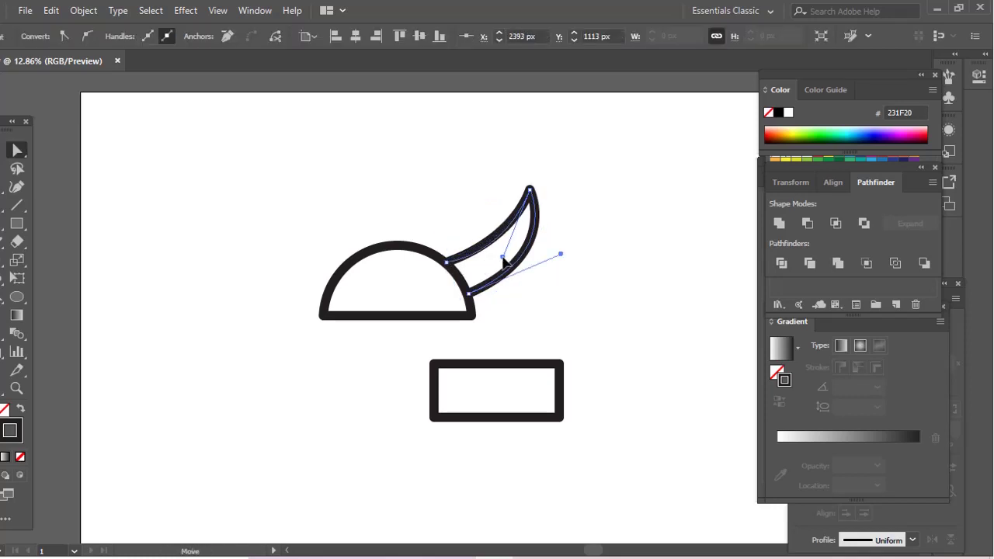
pyautogui.click(583, 266)
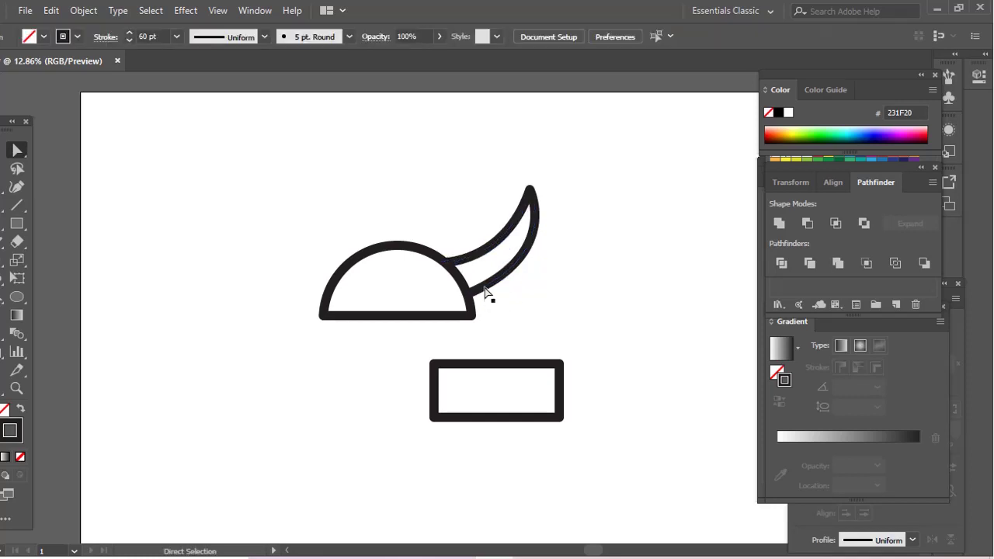
pyautogui.click(485, 293)
pyautogui.click(550, 284)
pyautogui.press('v')
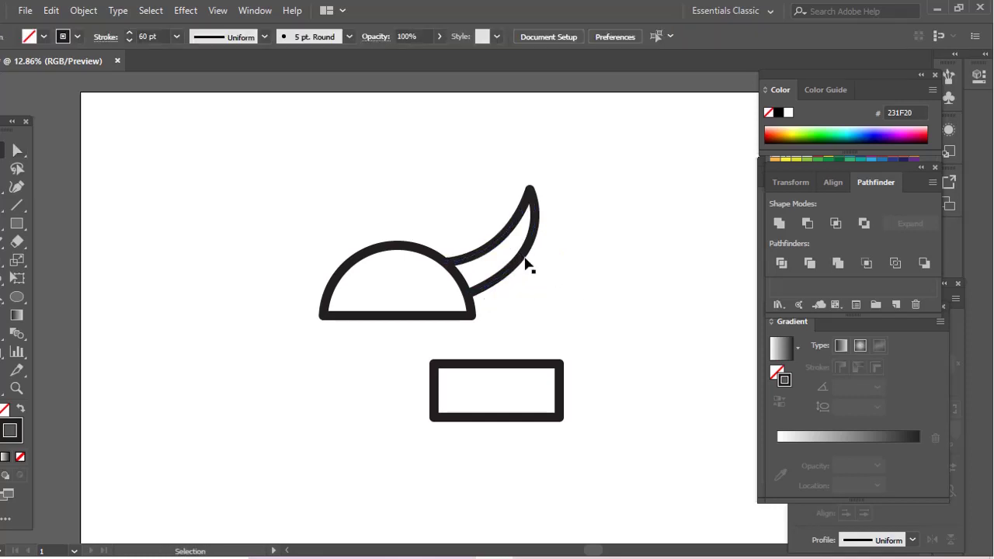
# Alt-drag a duplicate horn to the left of the dome
pyautogui.click(523, 259)
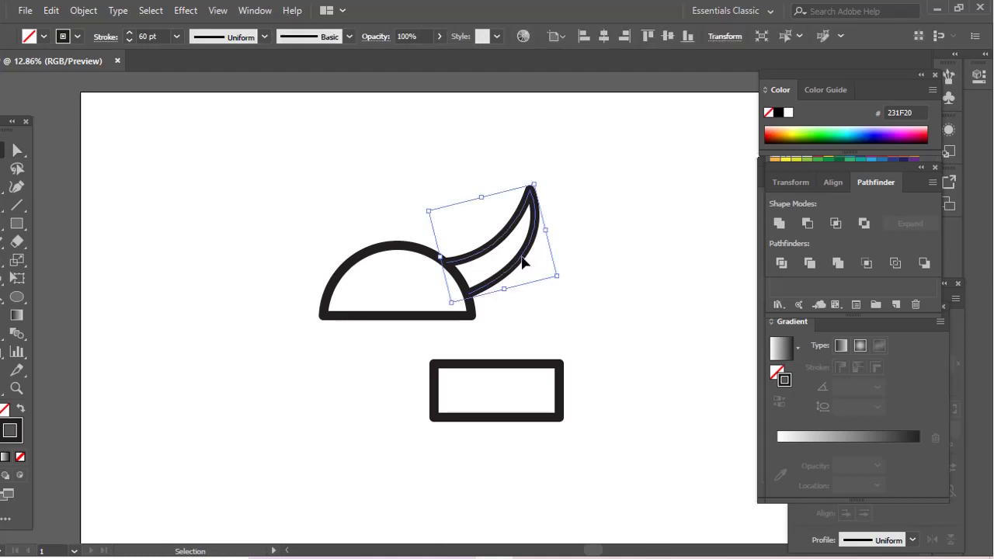
pyautogui.moveTo(523, 263); pyautogui.dragTo(287, 258)
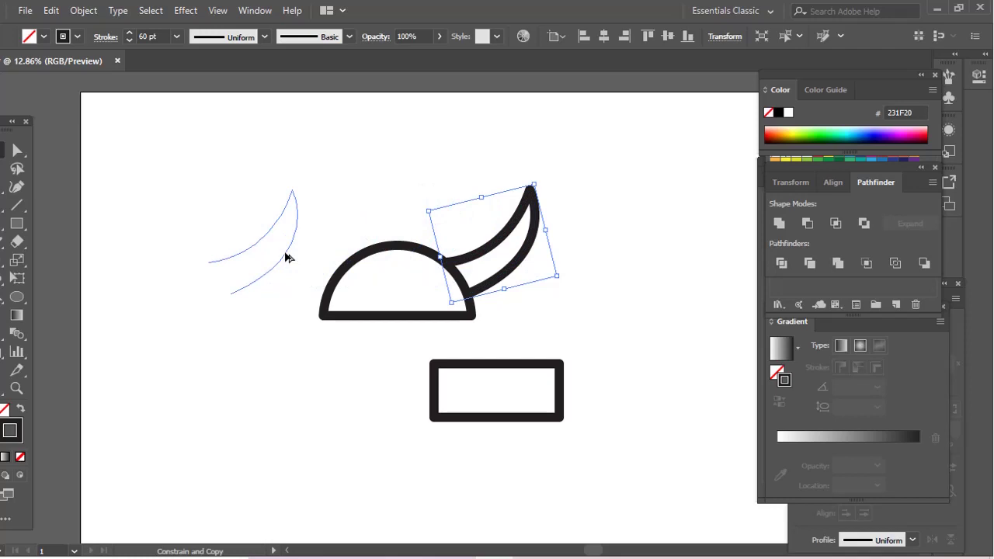
pyautogui.moveTo(287, 258); pyautogui.dragTo(289, 260)
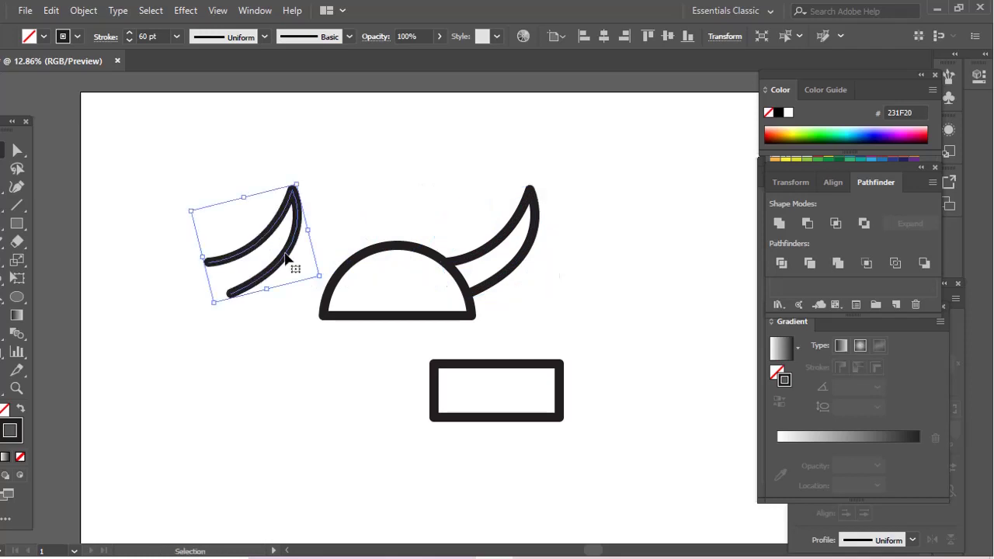
pyautogui.click(3, 268)
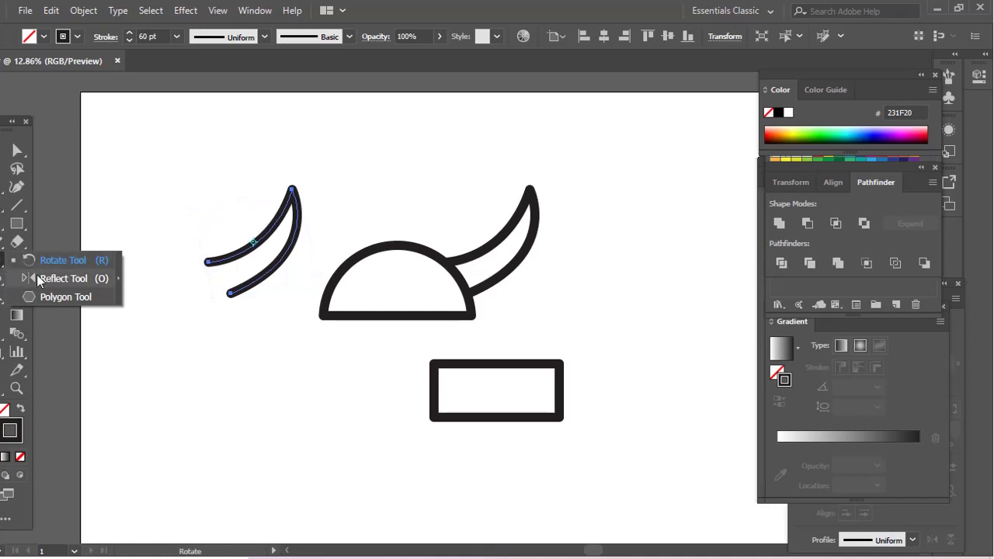
# Reflect the copied horn, fit it to the dome's left side, and move the rectangle under the dome
pyautogui.click(41, 278)
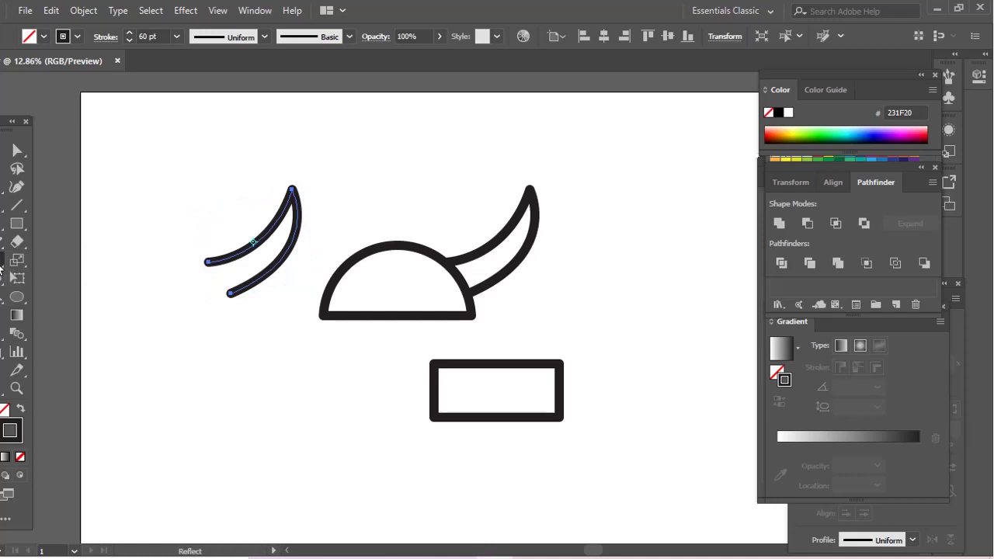
pyautogui.keyDown('alt'); pyautogui.click(524, 320); pyautogui.keyUp('alt')
pyautogui.click(645, 380)
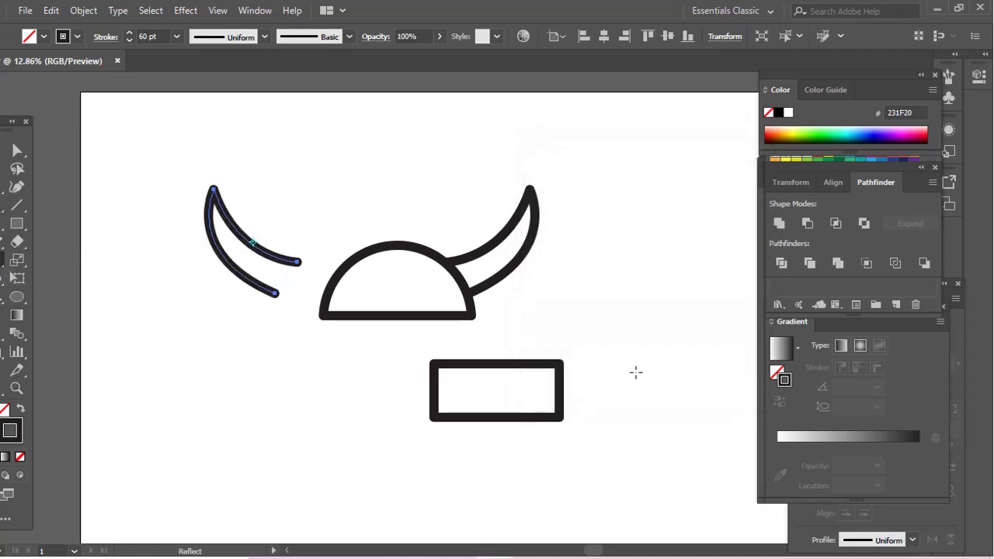
pyautogui.press('v')
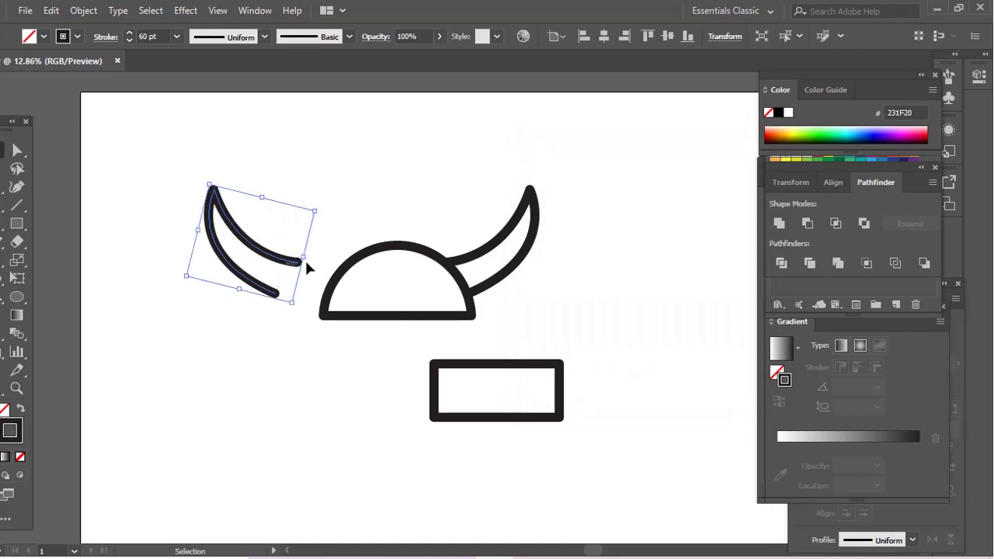
pyautogui.click(313, 239)
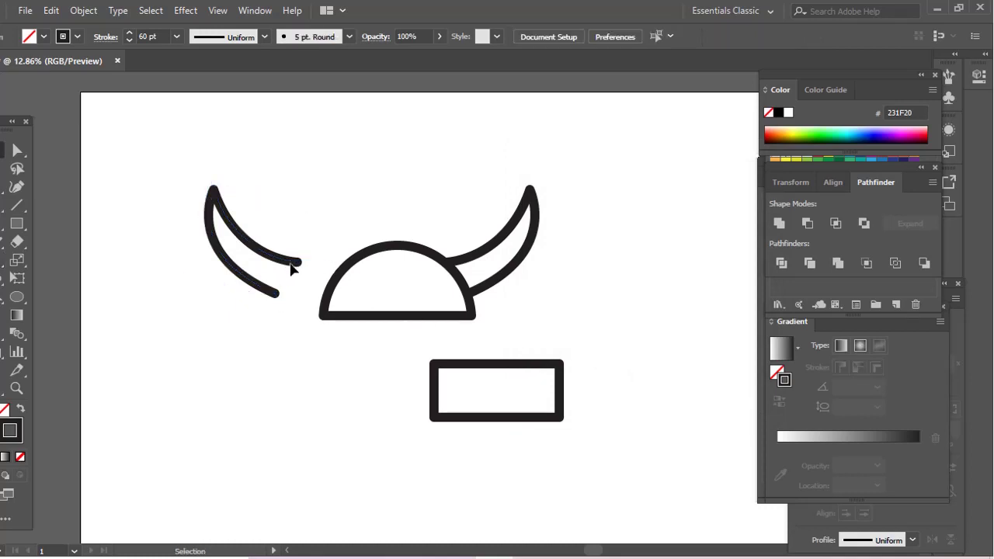
pyautogui.moveTo(295, 266); pyautogui.dragTo(339, 266)
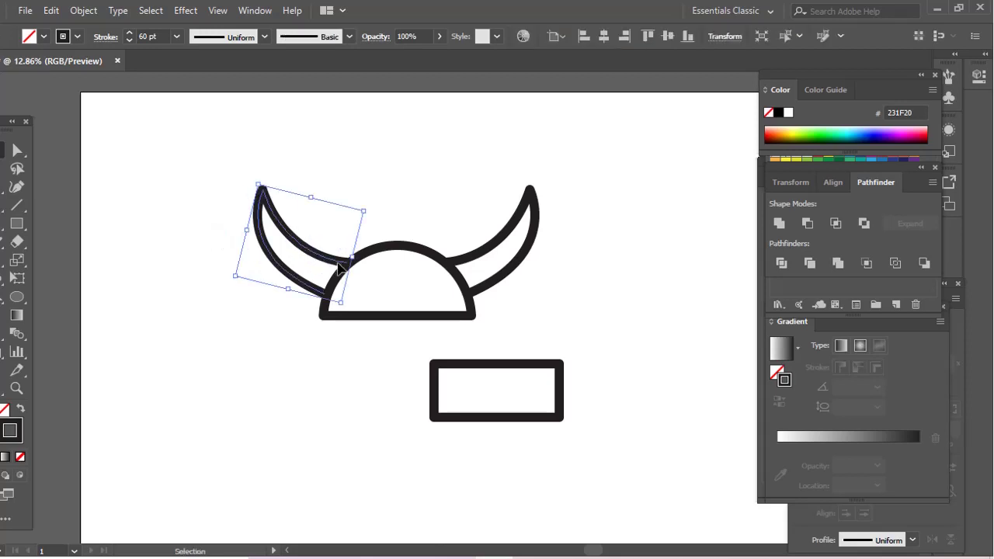
pyautogui.click(206, 381)
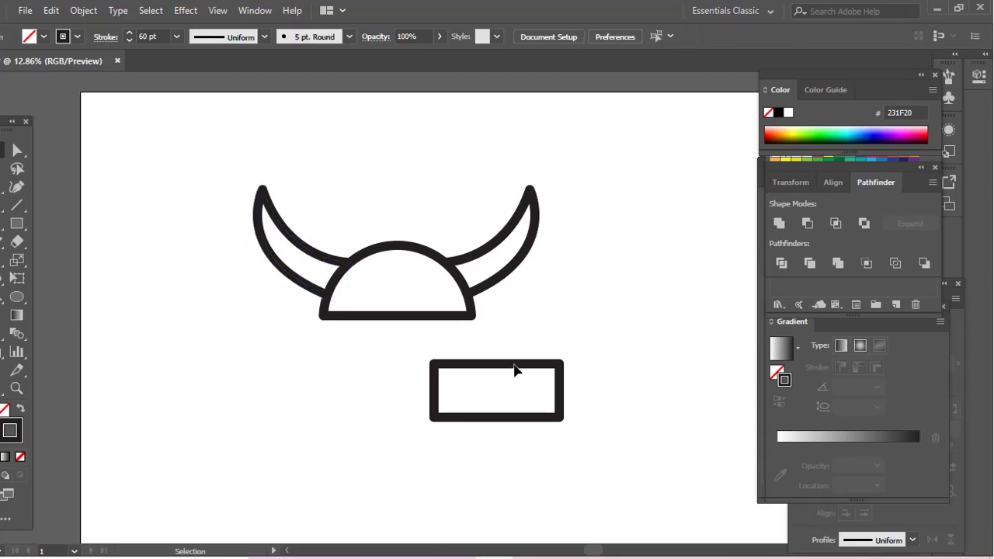
pyautogui.moveTo(511, 374); pyautogui.dragTo(356, 340)
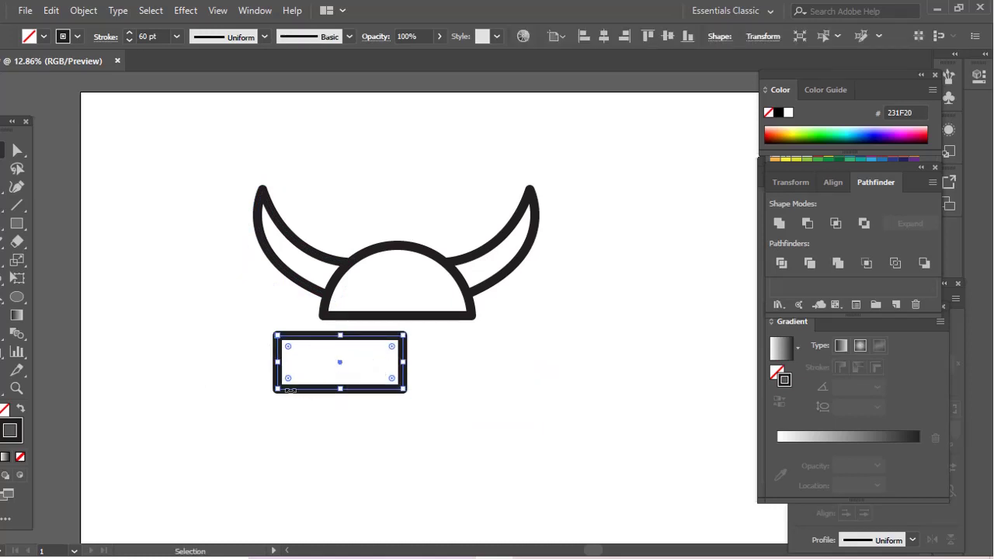
# Round the corners of the rectangle below the dome into a lens, then tighten the radius slightly
pyautogui.click(18, 154)
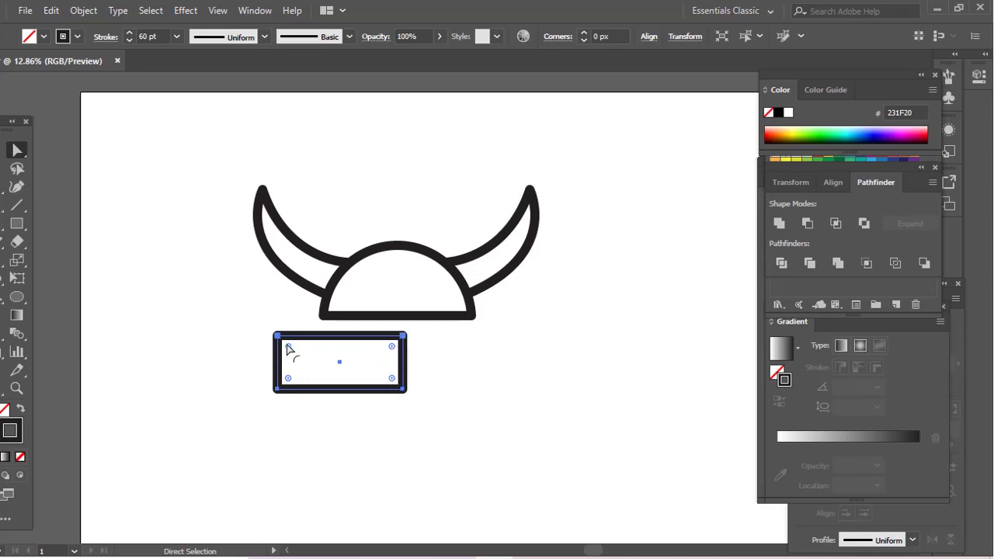
pyautogui.moveTo(288, 346); pyautogui.dragTo(293, 358)
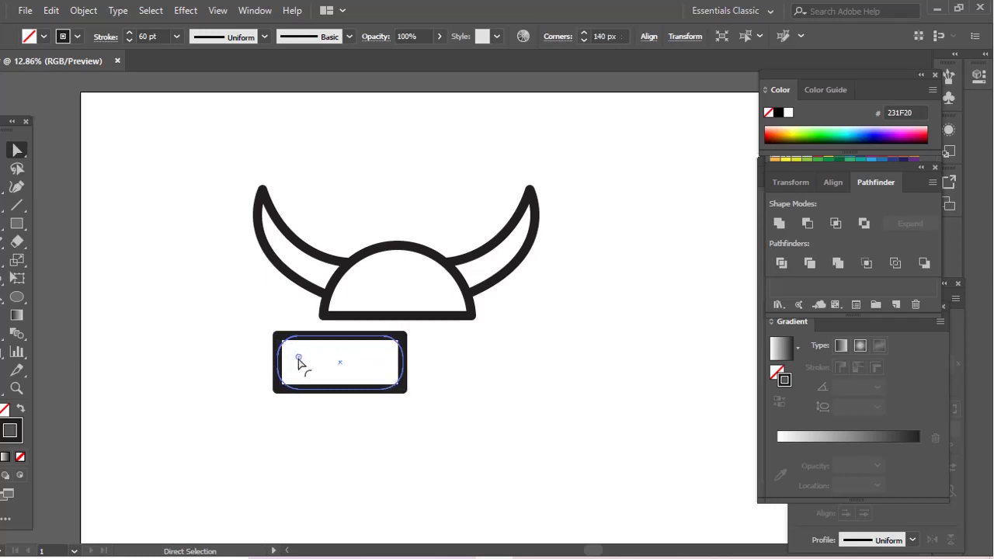
pyautogui.click(268, 339)
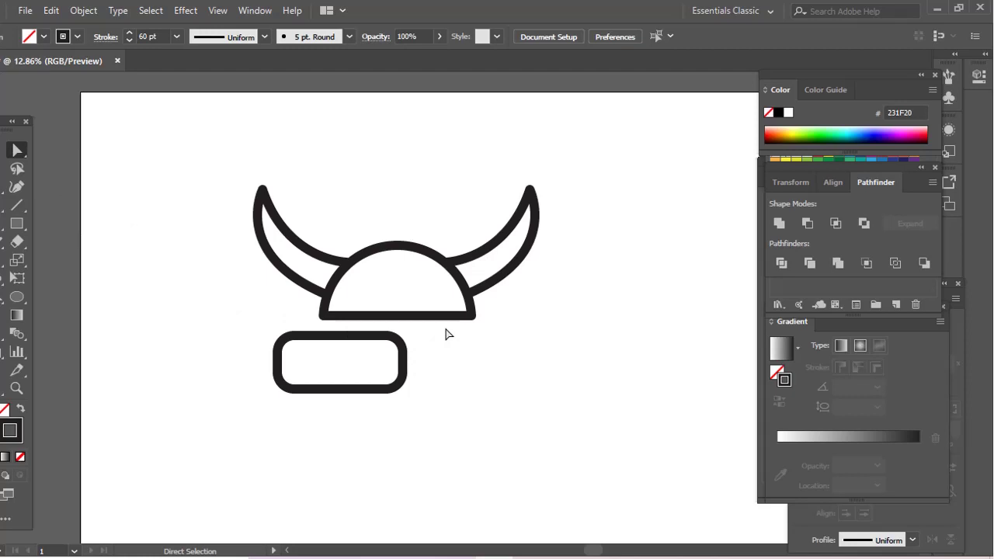
pyautogui.moveTo(447, 334)
pyautogui.mouseDown()
pyautogui.moveTo(391, 394)
pyautogui.moveTo(347, 397)
pyautogui.mouseUp()
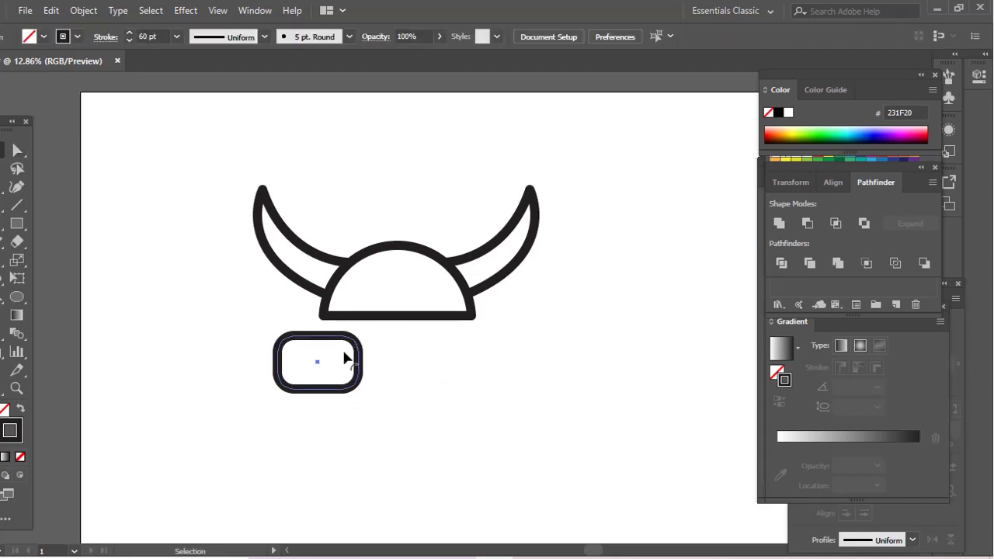
pyautogui.click(354, 356)
pyautogui.moveTo(295, 356); pyautogui.dragTo(292, 351)
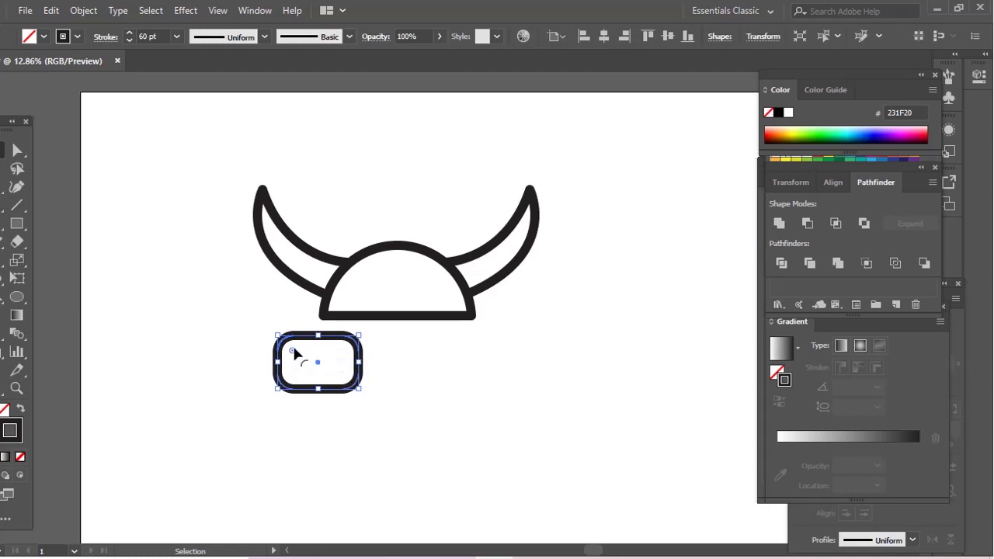
pyautogui.click(309, 465)
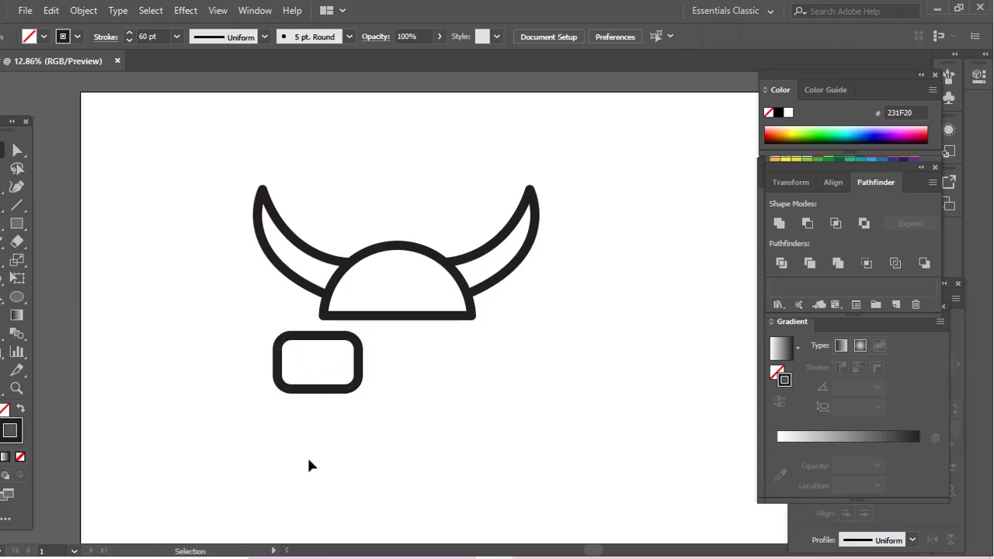
# Copy the lens to the right, draw a bridge rectangle between the lenses, and select all goggle parts
pyautogui.click(348, 392)
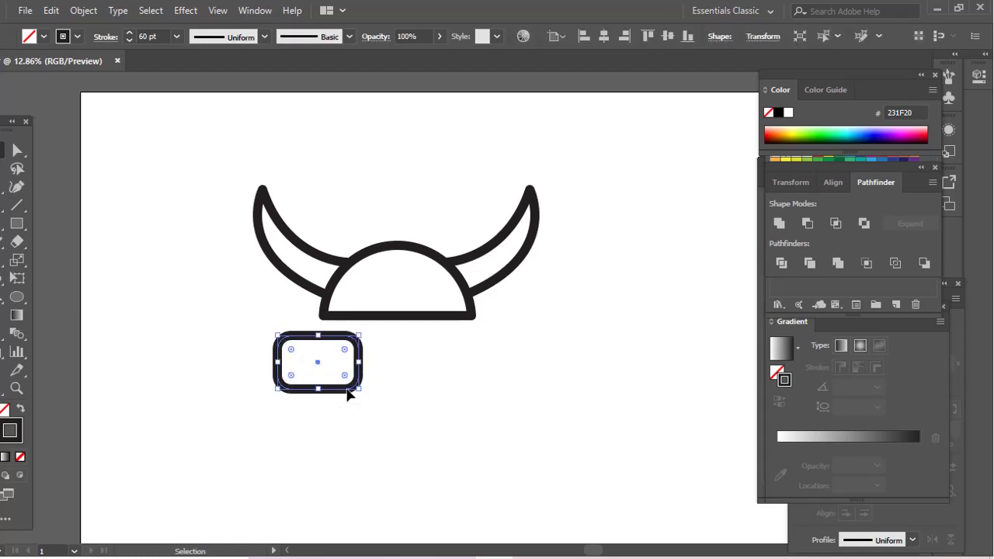
pyautogui.moveTo(348, 392); pyautogui.dragTo(453, 389)
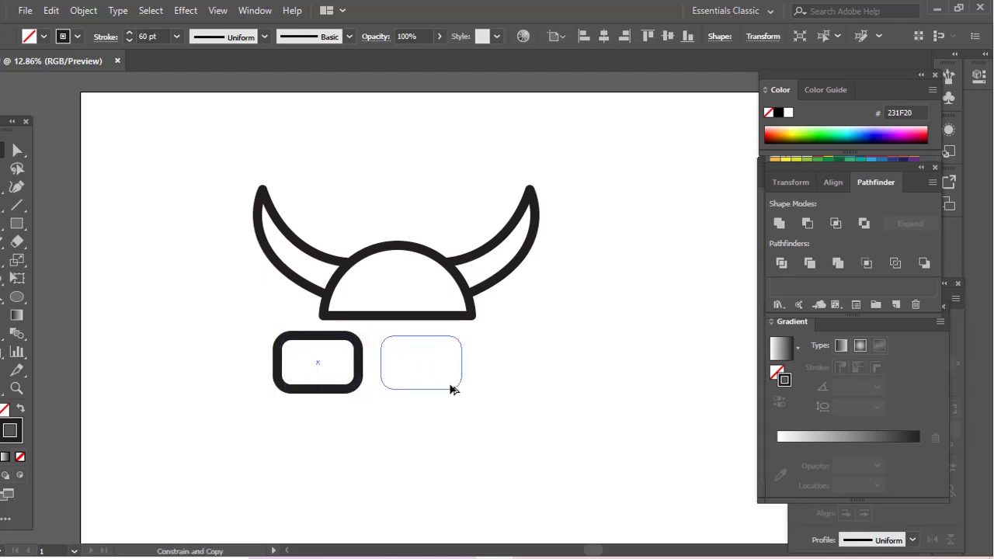
pyautogui.moveTo(454, 388); pyautogui.dragTo(452, 389)
pyautogui.click(417, 437)
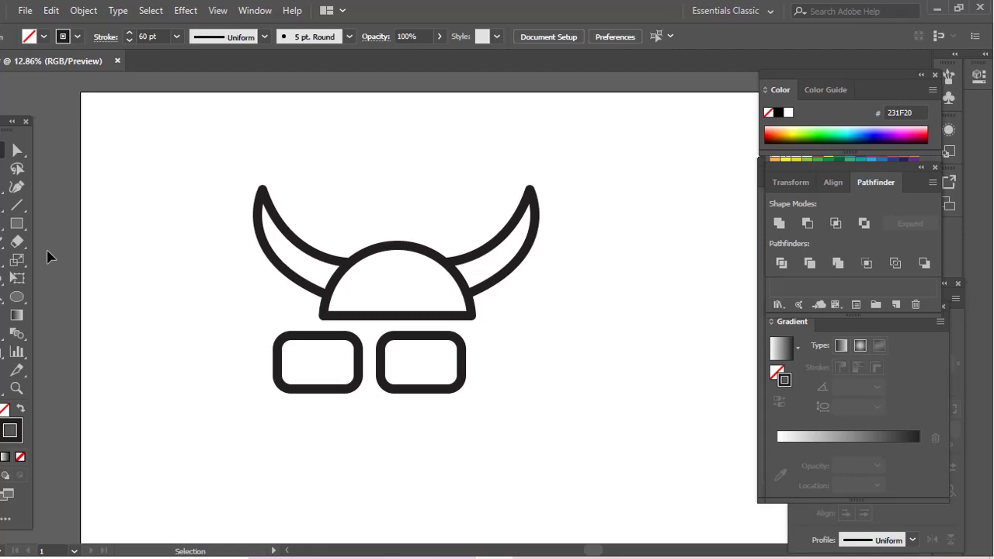
pyautogui.click(16, 225)
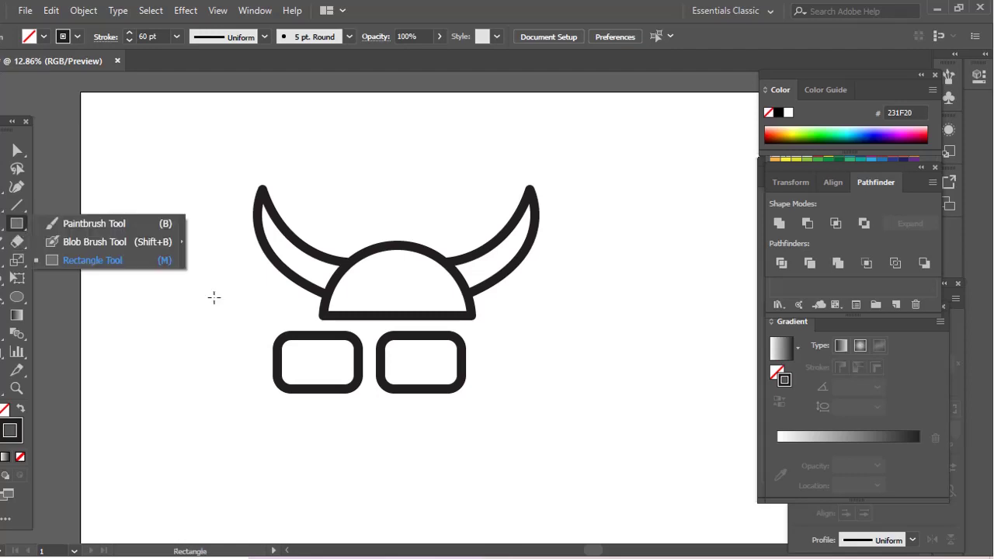
pyautogui.moveTo(317, 337); pyautogui.dragTo(414, 370)
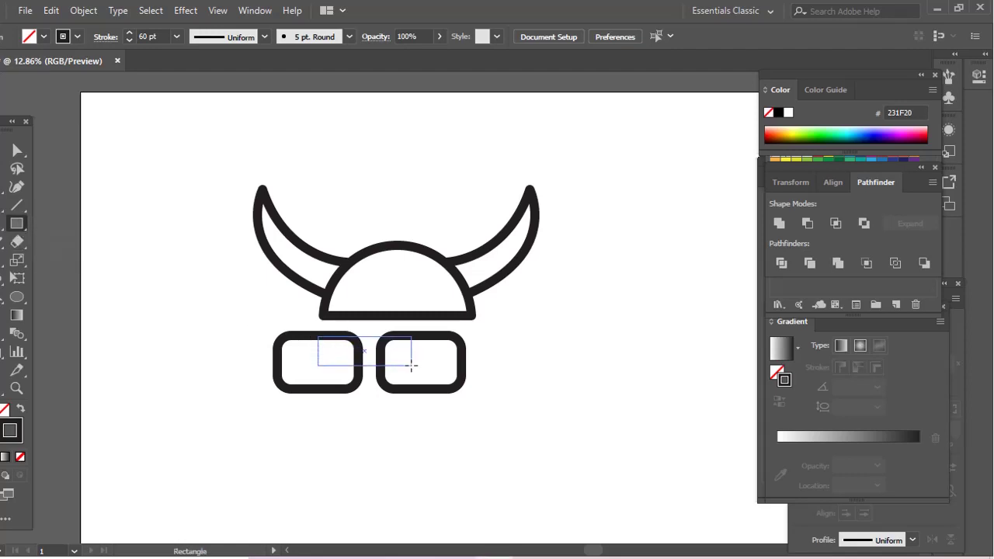
pyautogui.press('v')
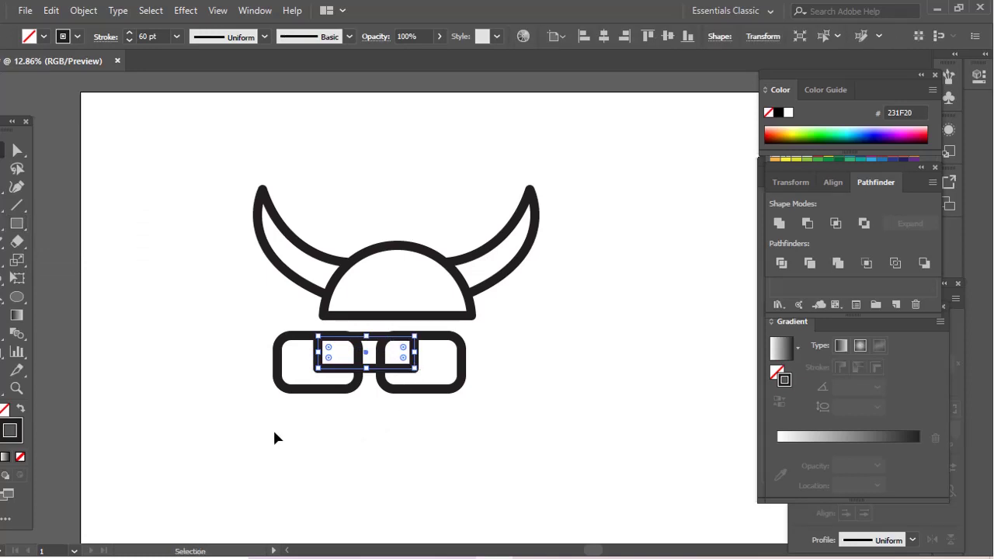
pyautogui.moveTo(274, 433); pyautogui.dragTo(449, 357)
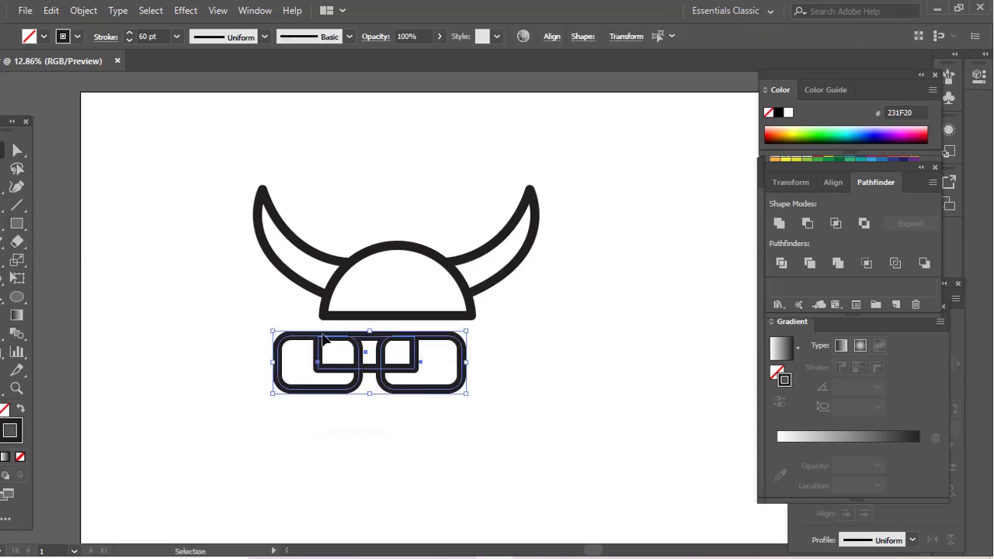
# Align the goggle pieces along their top edges relative to the selection
pyautogui.click(256, 10)
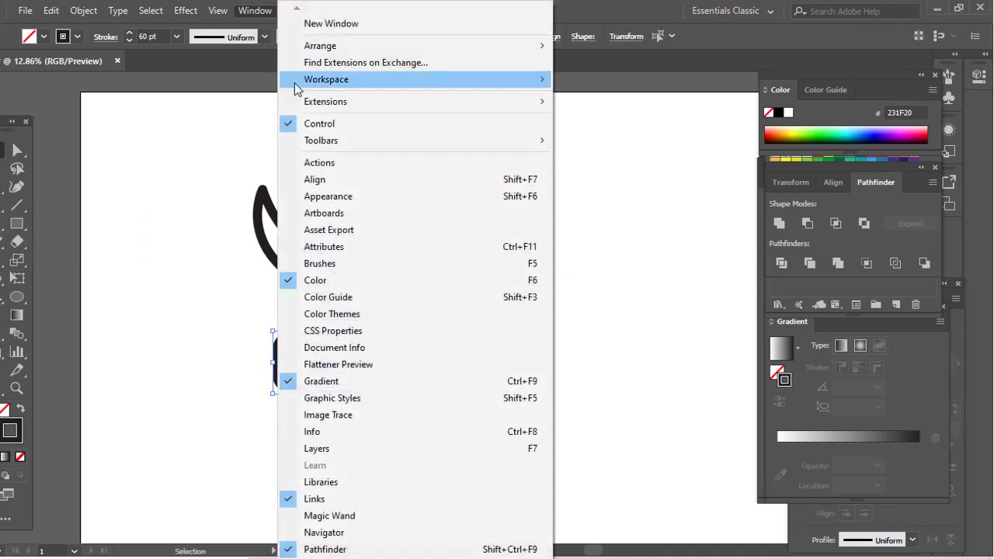
pyautogui.click(321, 179)
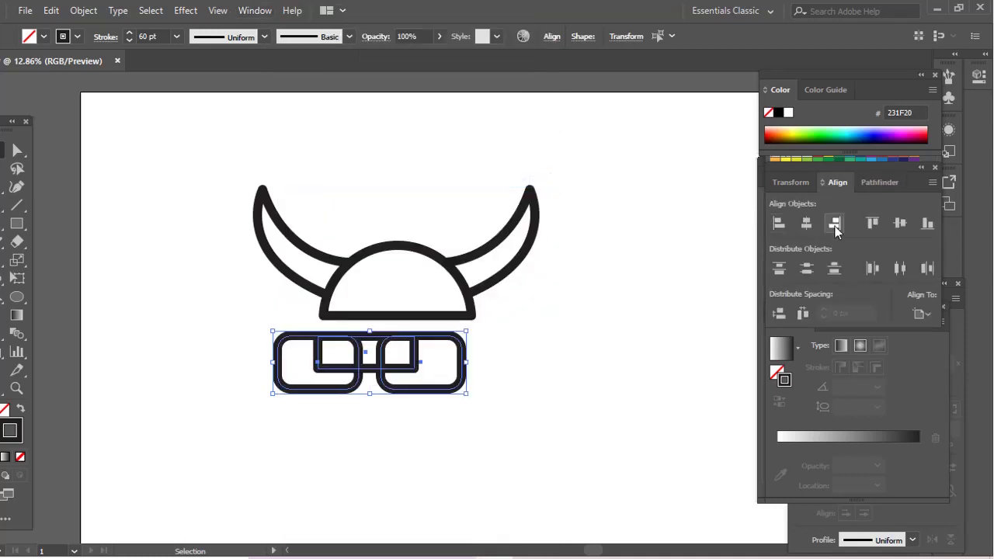
pyautogui.click(872, 225)
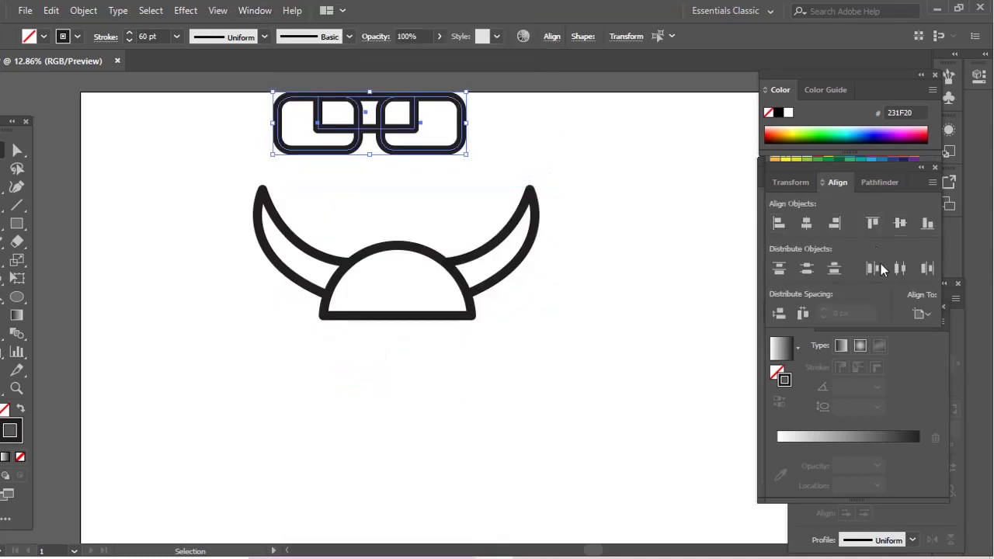
pyautogui.hotkey('ctrl', 'z')
pyautogui.click(925, 315)
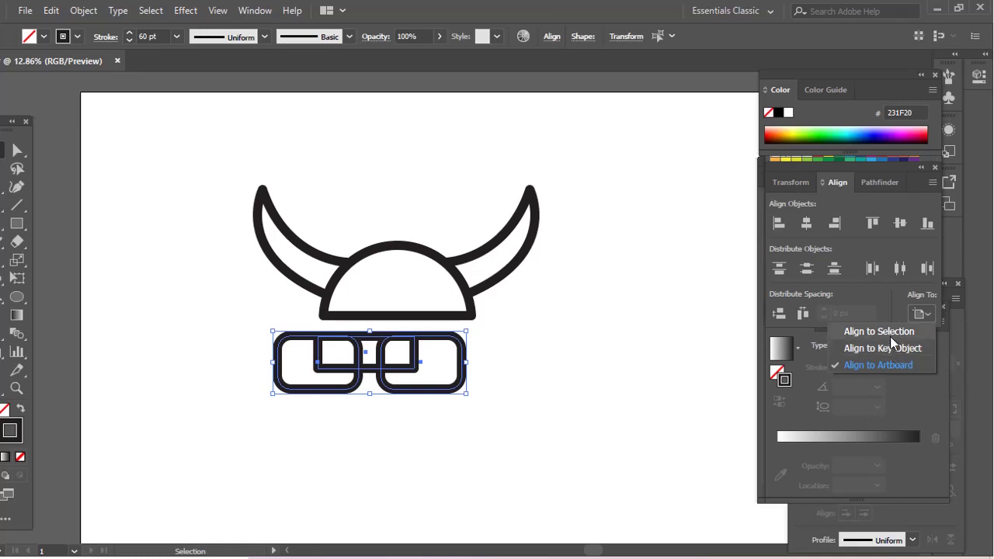
pyautogui.click(890, 334)
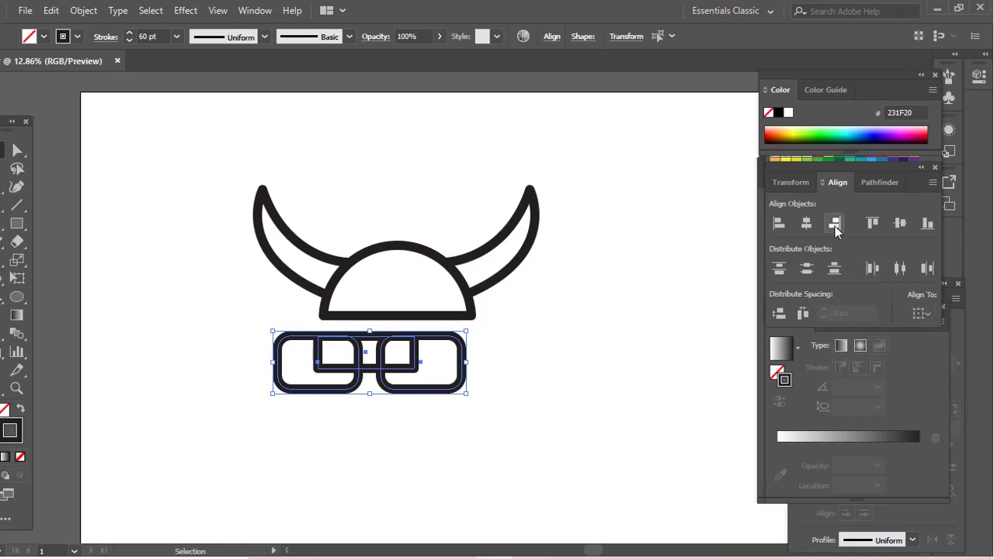
pyautogui.click(874, 224)
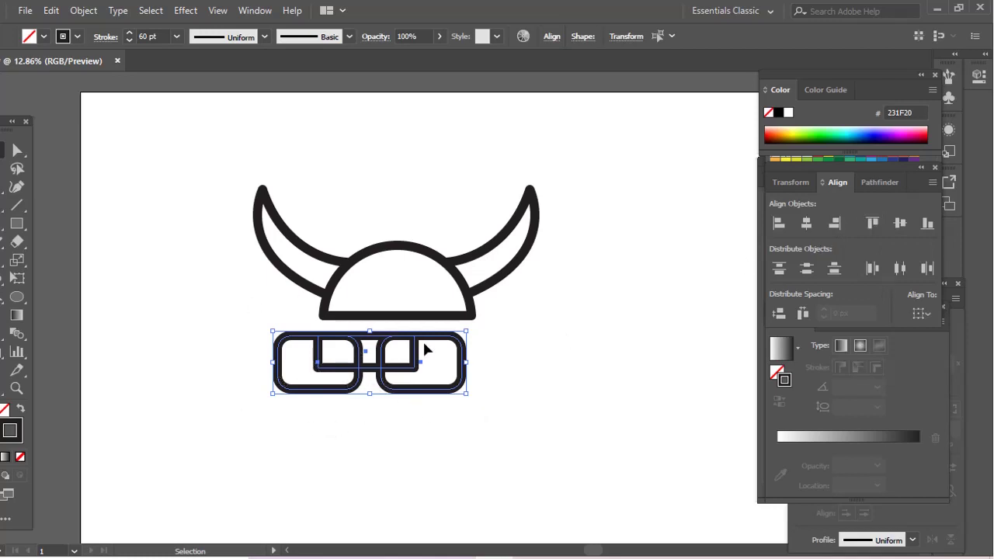
# Unite the lenses and bridge into one goggles outline with Pathfinder
pyautogui.click(255, 10)
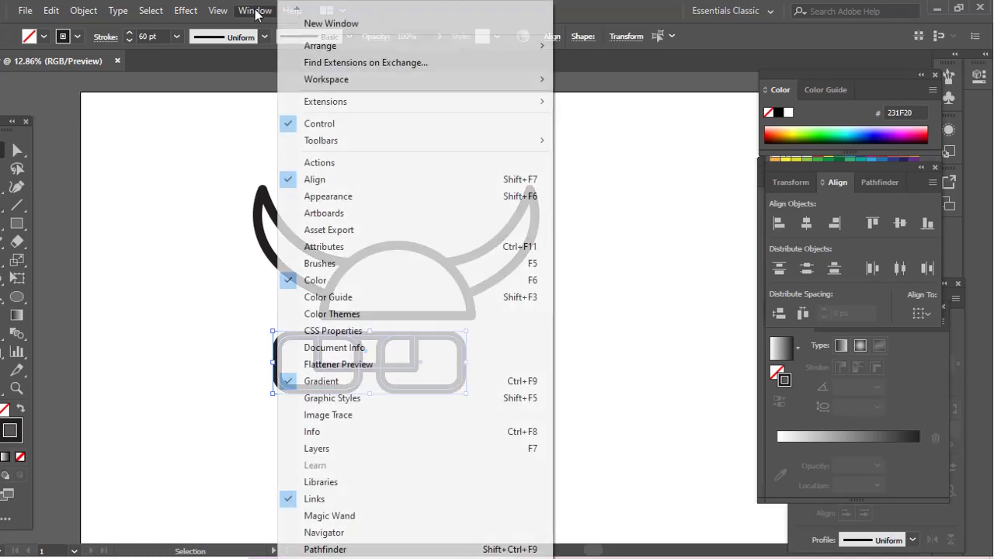
pyautogui.click(319, 548)
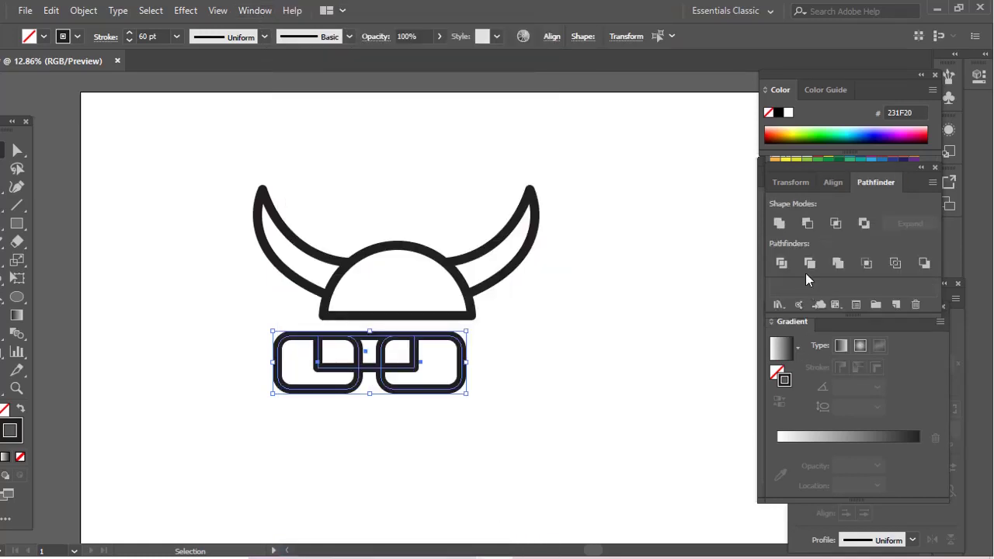
pyautogui.click(781, 224)
pyautogui.click(475, 377)
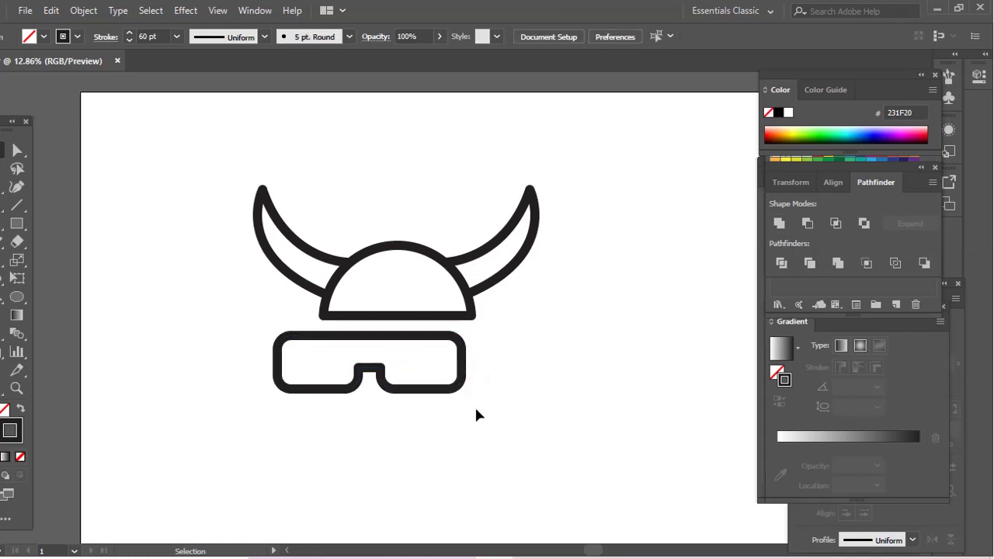
# Move the goggles up onto the base of the helmet dome and deselect them
pyautogui.moveTo(460, 392)
pyautogui.mouseDown()
pyautogui.moveTo(494, 363)
pyautogui.moveTo(484, 342)
pyautogui.mouseUp()
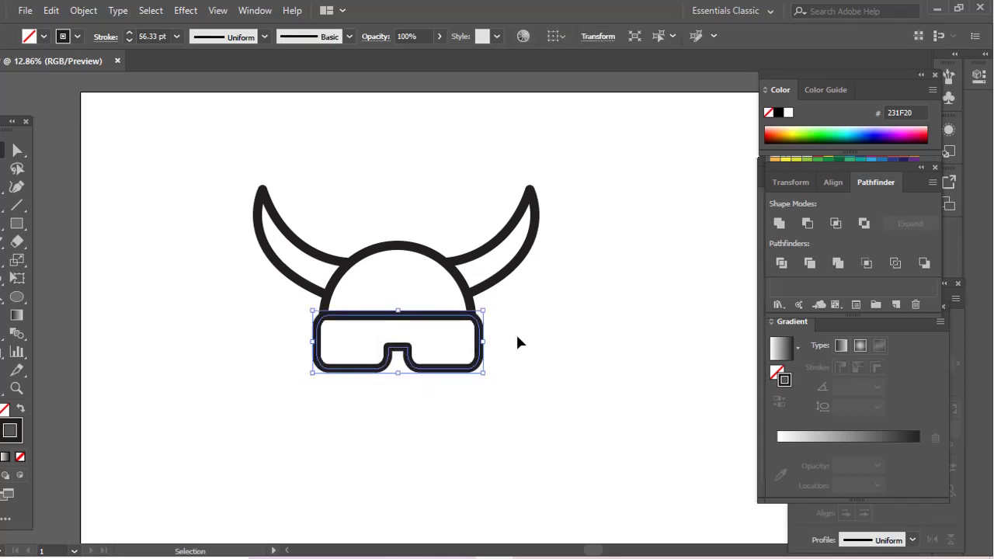
pyautogui.click(479, 412)
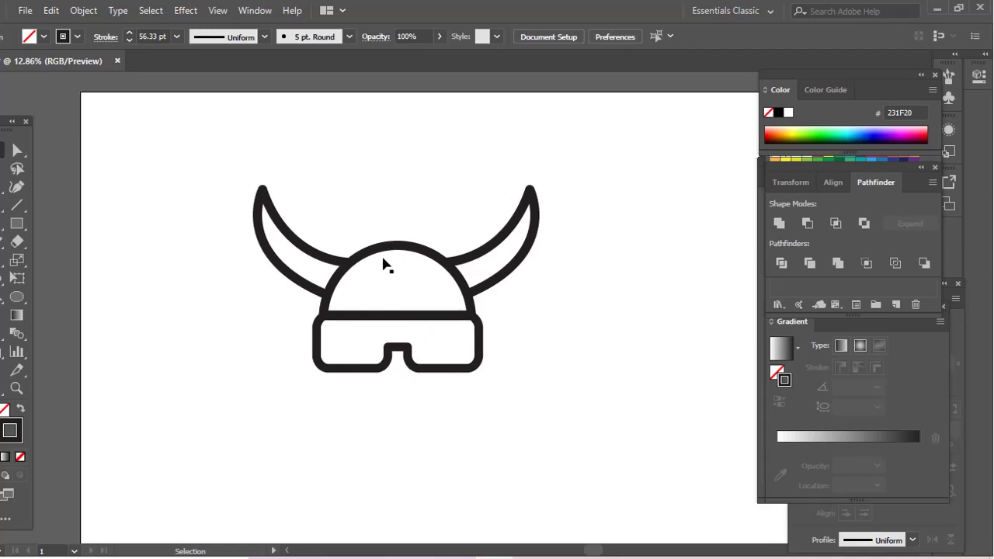
pyautogui.click(0, 193)
# Draw a vertical line from the dome top to its base, plus a parallel copy to the right
pyautogui.click(380, 250)
pyautogui.click(380, 315)
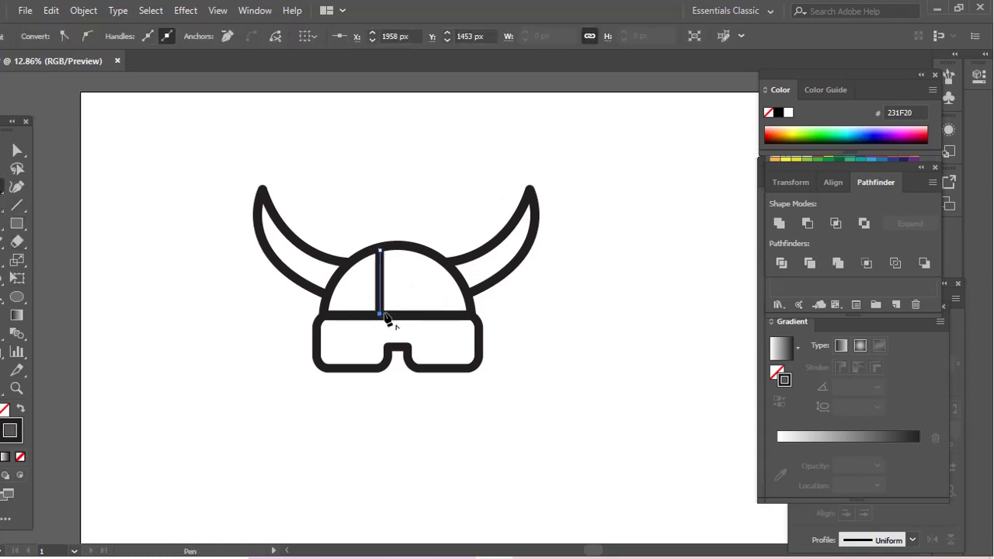
pyautogui.press('v')
pyautogui.click(392, 300)
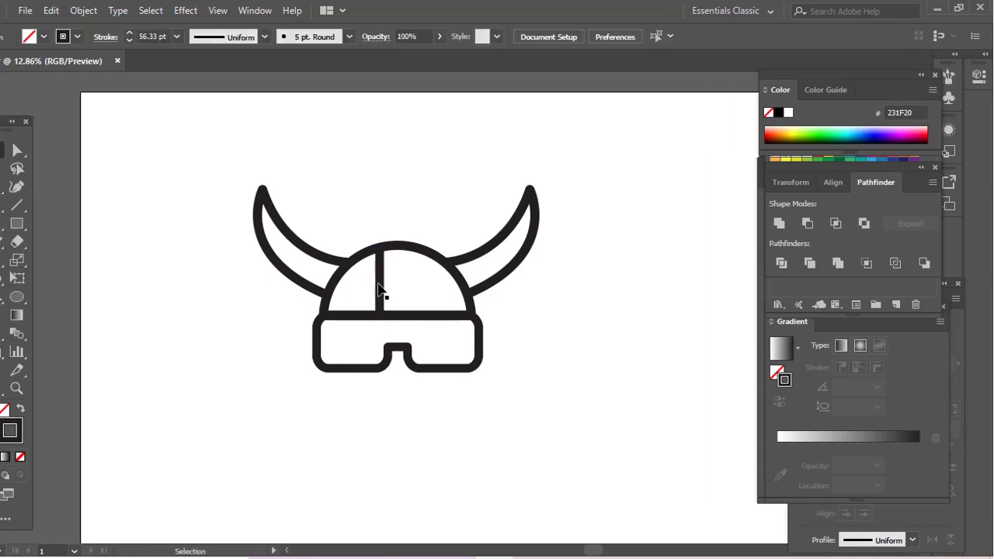
pyautogui.moveTo(378, 285); pyautogui.dragTo(412, 284)
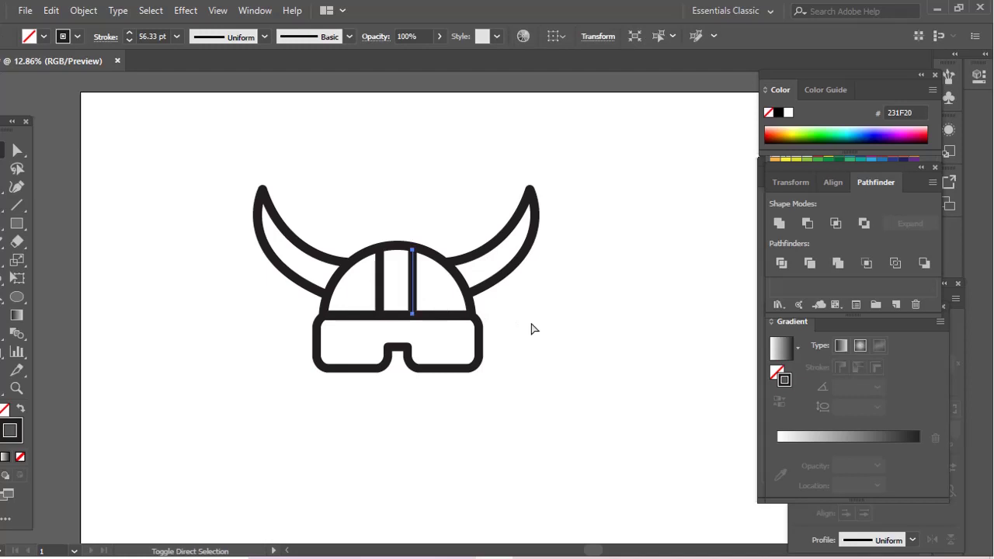
pyautogui.hotkey('ctrl', 'shift', 'a')
# Zoom in on the helmet, select both vertical stripes, and centre the helmet in view
pyautogui.press('z')
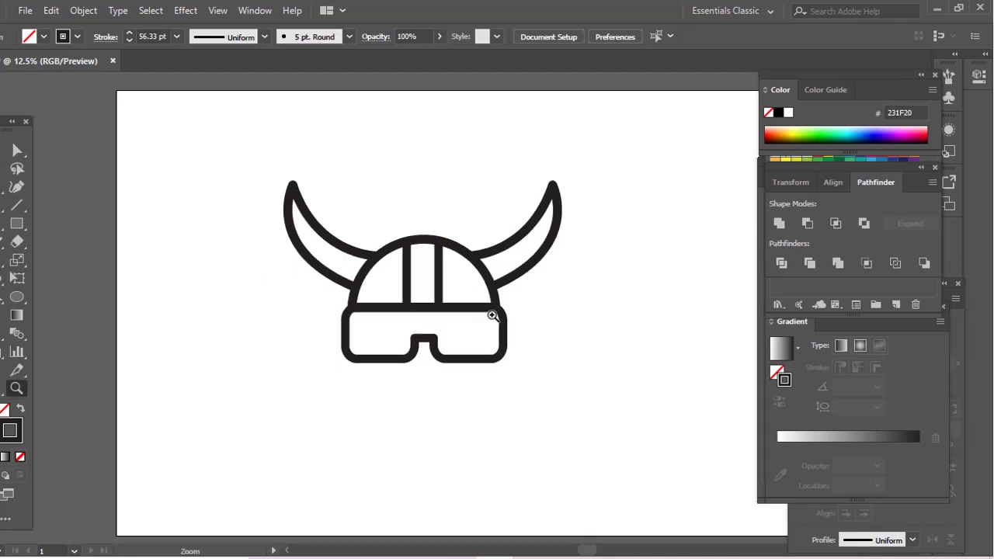
pyautogui.click(487, 315)
pyautogui.press('v')
pyautogui.moveTo(227, 240); pyautogui.dragTo(316, 262)
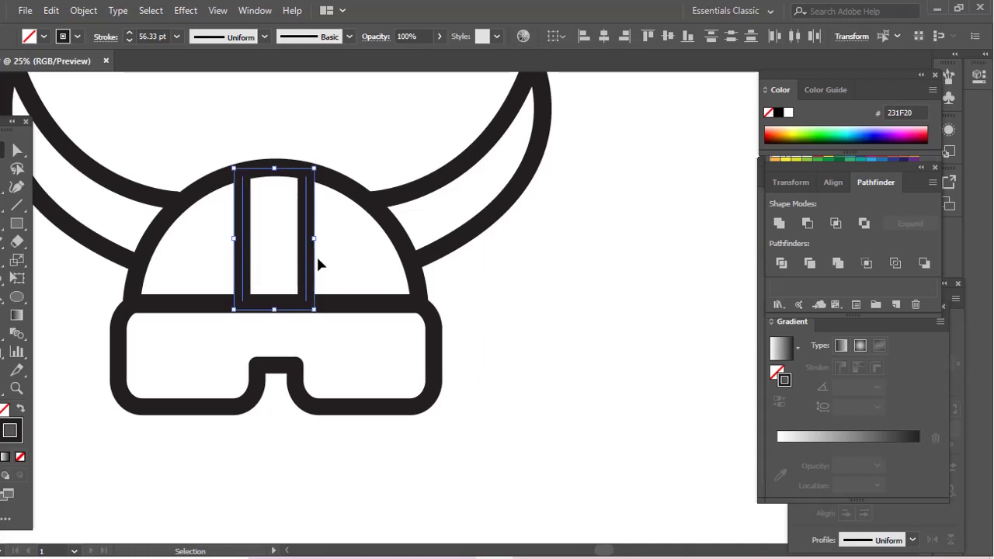
pyautogui.hotkey('ctrl', 'shift', 'a')
pyautogui.moveTo(317, 264)
pyautogui.mouseDown()
pyautogui.moveTo(404, 257)
pyautogui.moveTo(393, 306)
pyautogui.mouseUp()
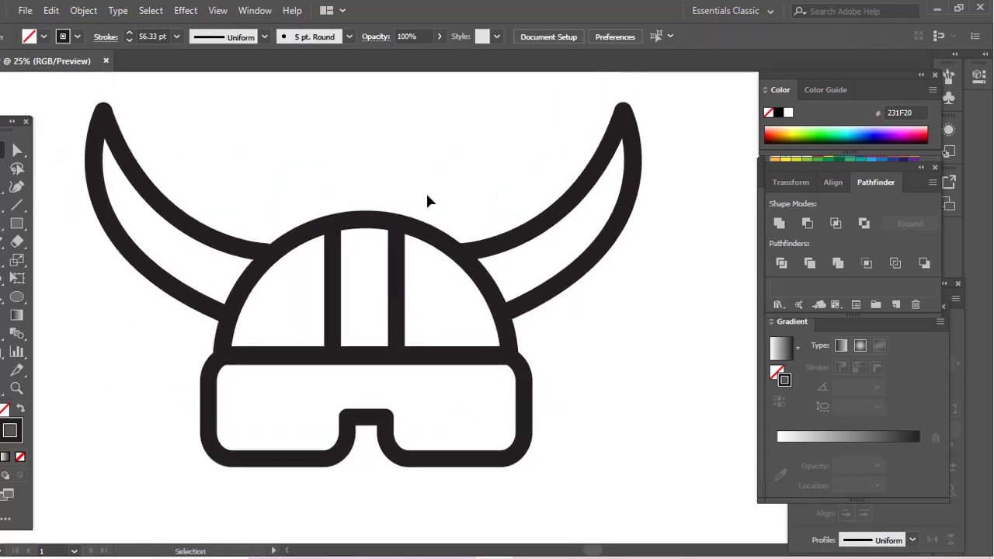
# Set the stroke weight to 20 pt and draw stepped panel lines in the dome's left side
pyautogui.click(176, 37)
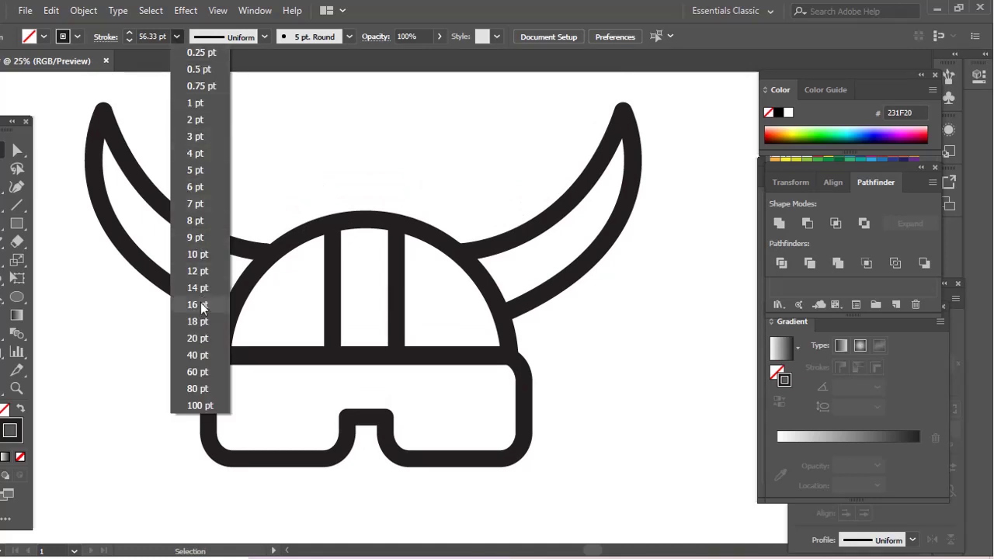
pyautogui.click(197, 338)
pyautogui.click(17, 184)
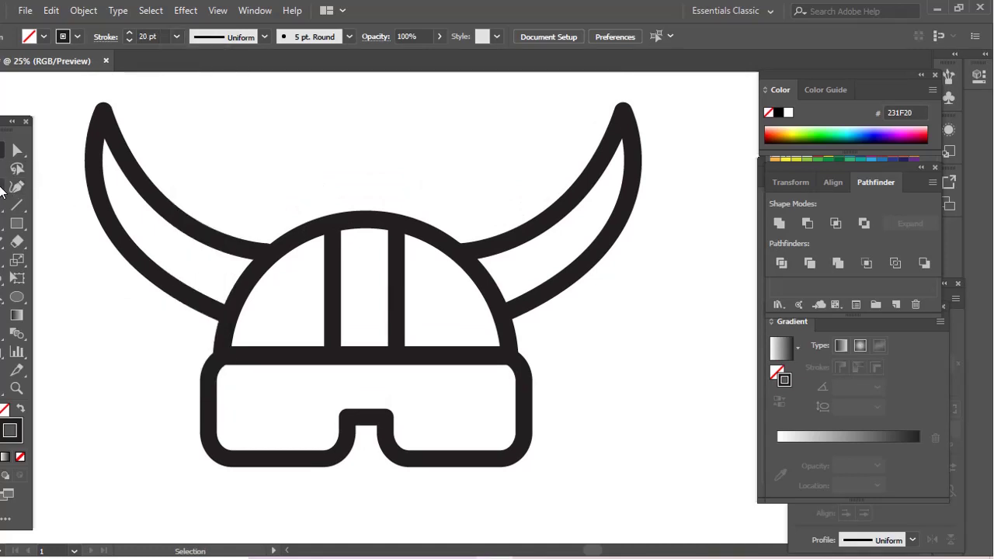
pyautogui.click(259, 271)
pyautogui.click(287, 308)
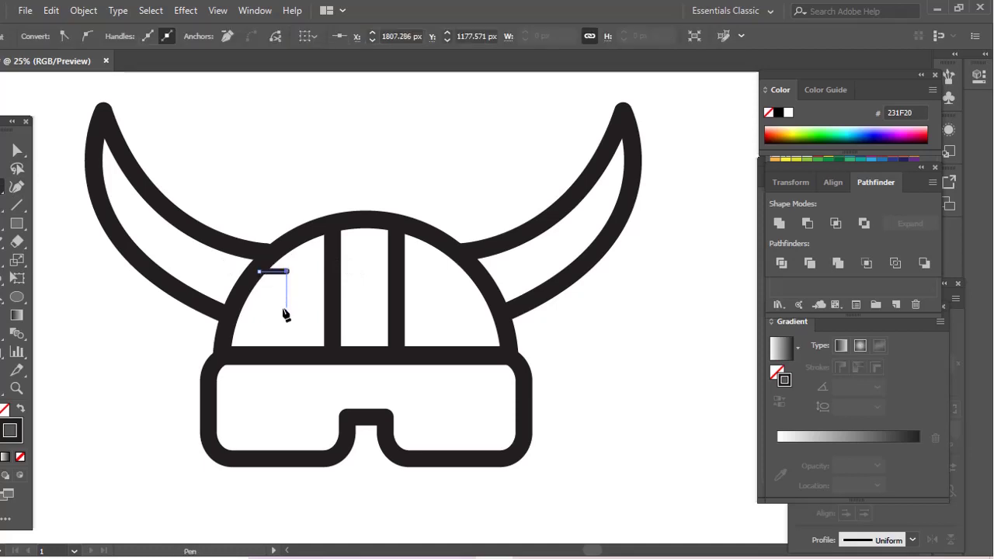
pyautogui.click(325, 308)
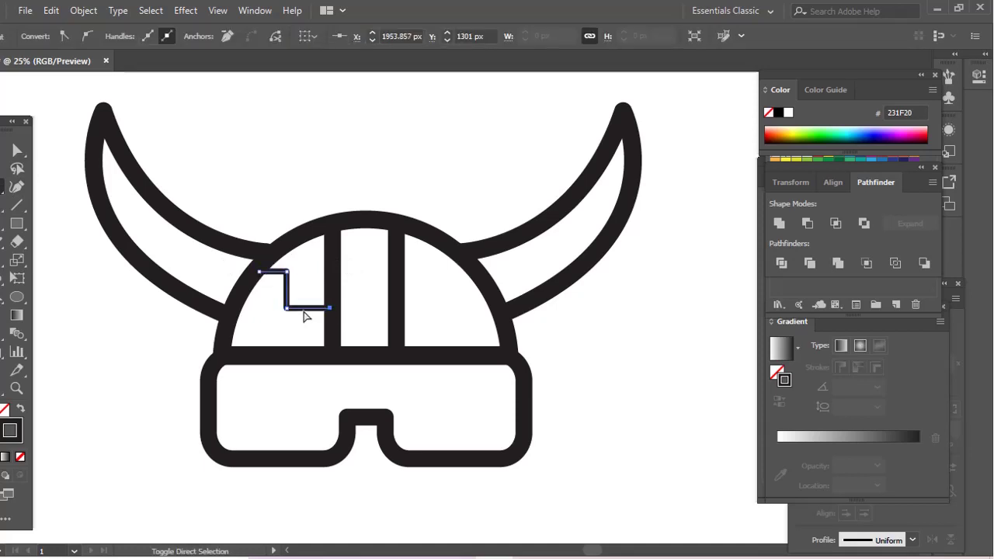
pyautogui.keyDown('ctrl'); pyautogui.click(304, 313); pyautogui.keyUp('ctrl')
pyautogui.click(304, 347)
pyautogui.click(303, 330)
pyautogui.click(233, 330)
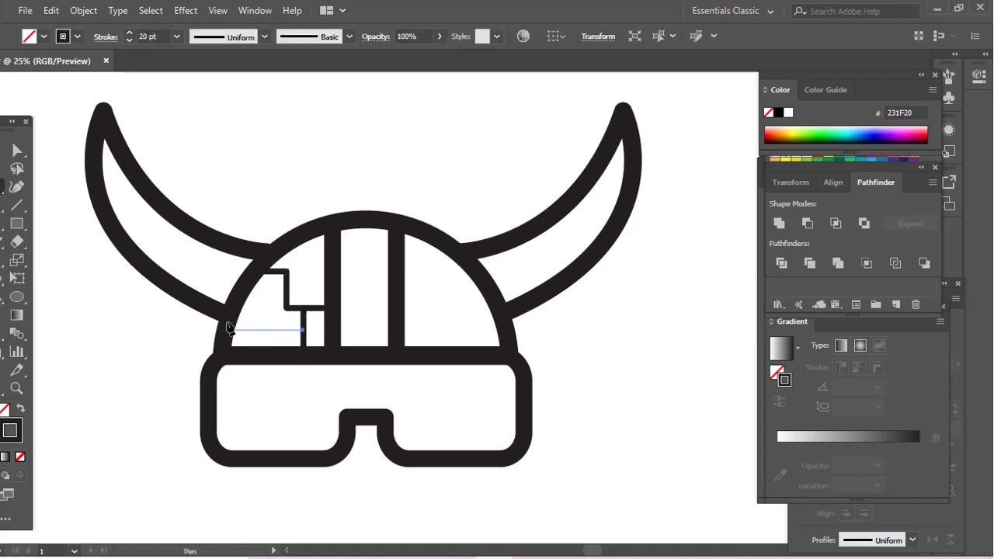
pyautogui.keyDown('ctrl'); pyautogui.click(278, 301); pyautogui.keyUp('ctrl')
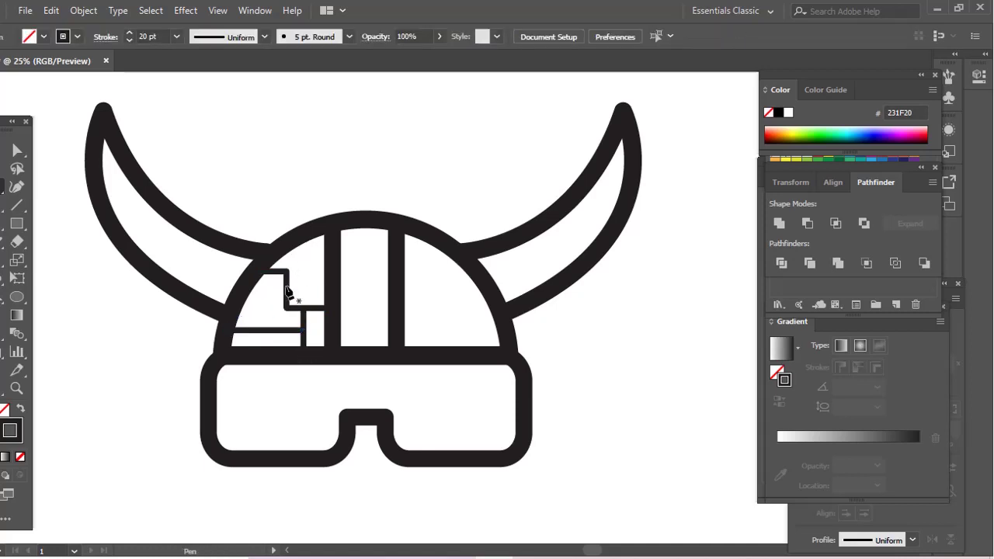
# Add another stepped line in the left dome panel and adjust its end anchor
pyautogui.click(286, 285)
pyautogui.click(304, 237)
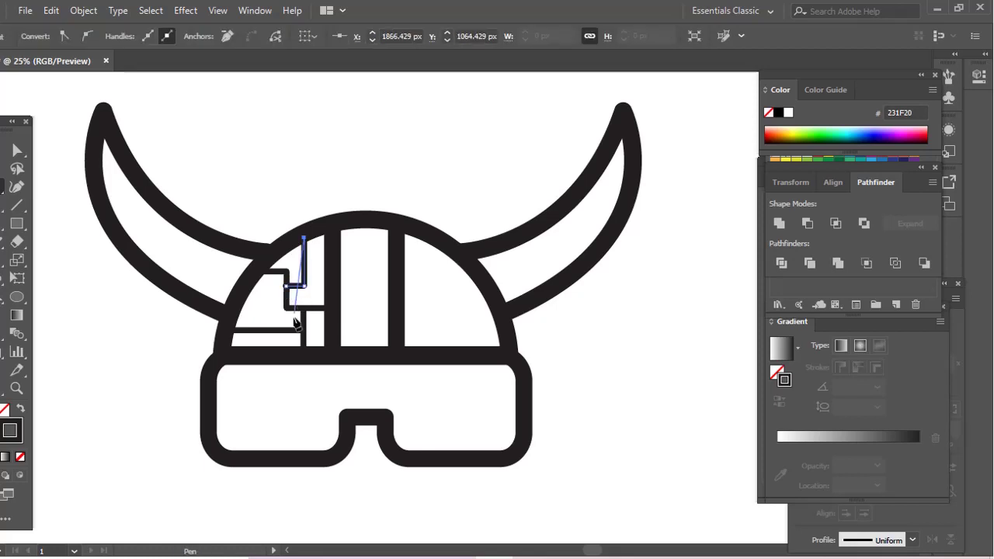
pyautogui.press('a')
pyautogui.click(287, 287)
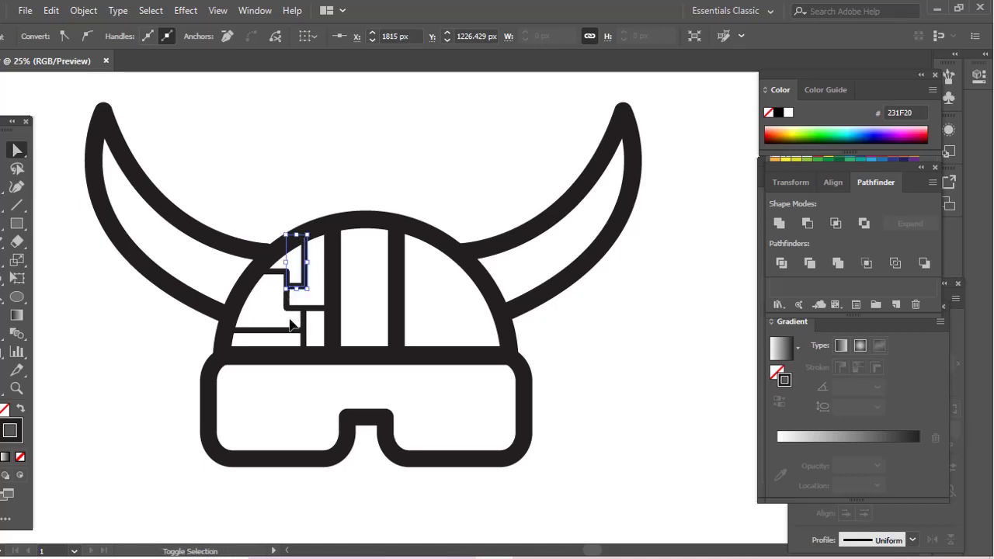
pyautogui.click(280, 299)
# Reflect a copy of the left panel lines vertically and move it into the dome's right side
pyautogui.moveTo(270, 289)
pyautogui.mouseDown()
pyautogui.moveTo(313, 339)
pyautogui.moveTo(307, 313)
pyautogui.moveTo(452, 310)
pyautogui.mouseUp()
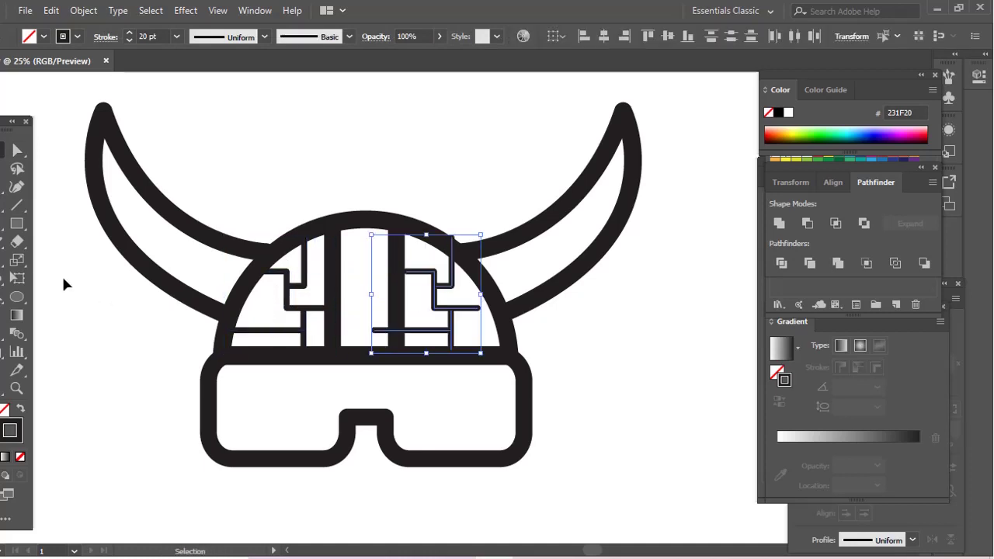
pyautogui.doubleClick(18, 259)
pyautogui.click(639, 386)
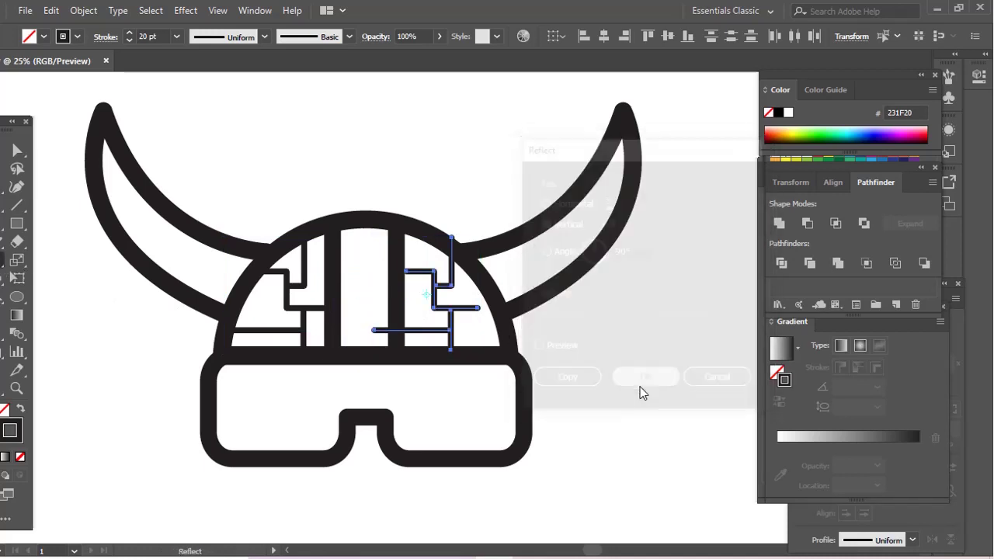
pyautogui.press('v')
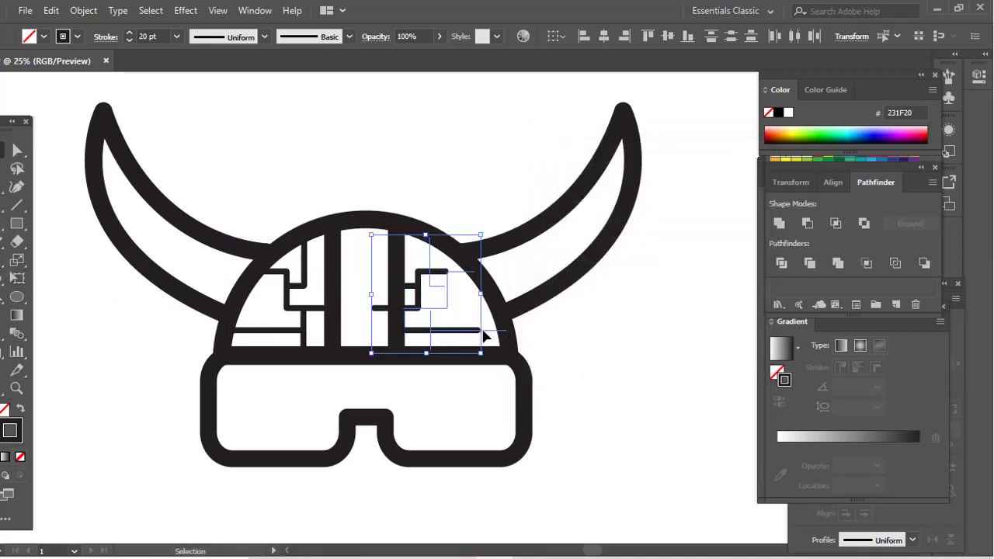
pyautogui.moveTo(454, 335); pyautogui.dragTo(483, 336)
pyautogui.click(650, 349)
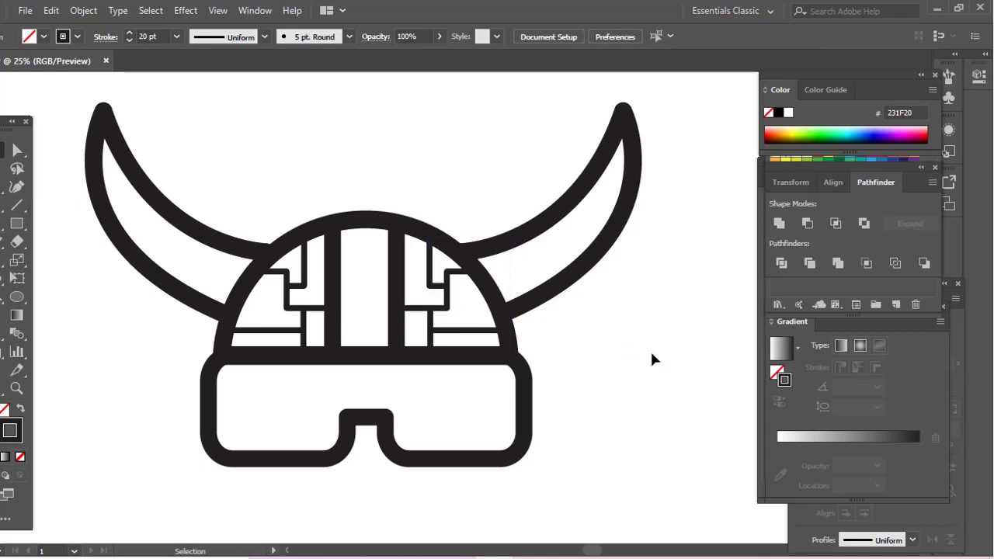
pyautogui.moveTo(632, 354); pyautogui.dragTo(652, 358)
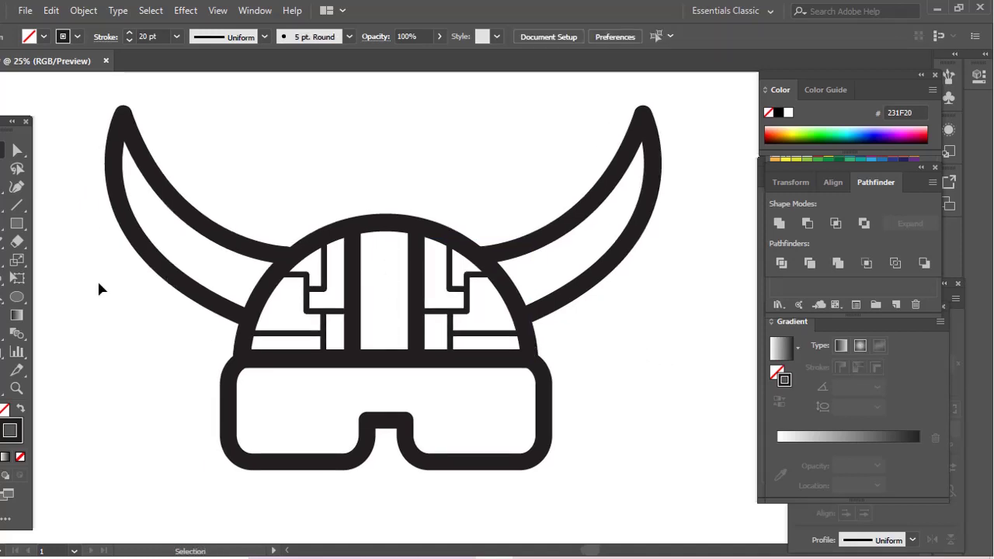
pyautogui.click(17, 298)
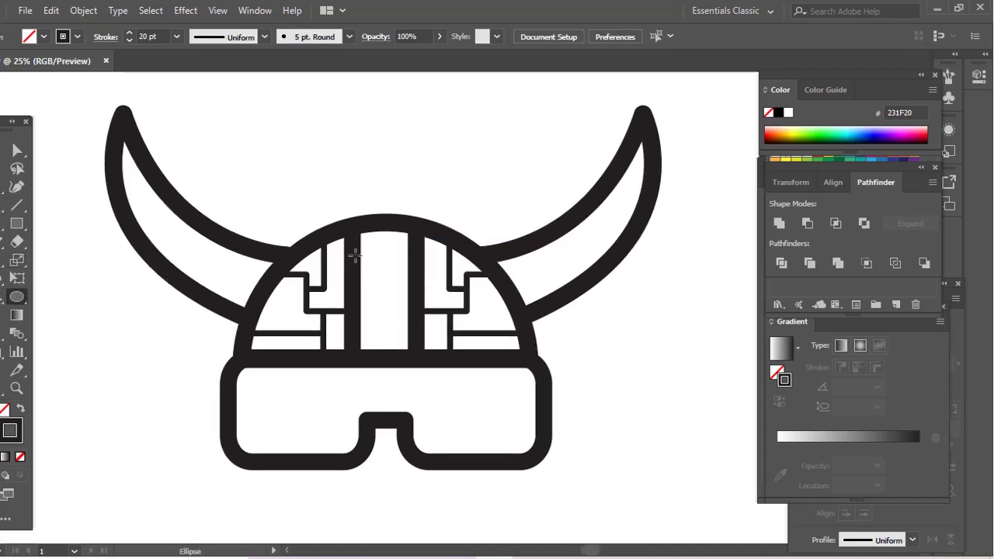
# Draw a small circle in the centre strip with a diagonal slash line across it
pyautogui.moveTo(374, 247); pyautogui.dragTo(393, 267)
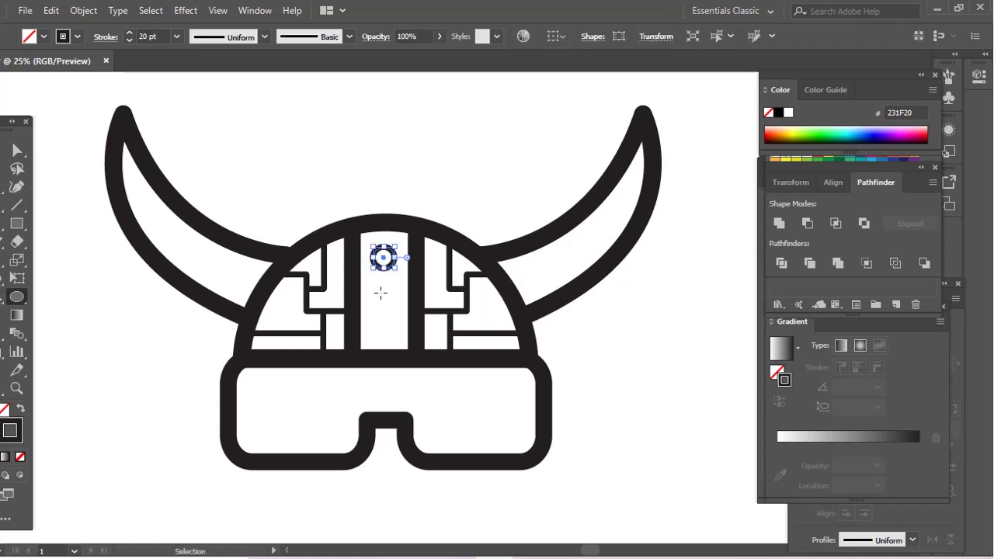
pyautogui.keyDown('ctrl'); pyautogui.click(382, 283); pyautogui.keyUp('ctrl')
pyautogui.press('v')
pyautogui.press('z')
pyautogui.moveTo(365, 209); pyautogui.dragTo(419, 312)
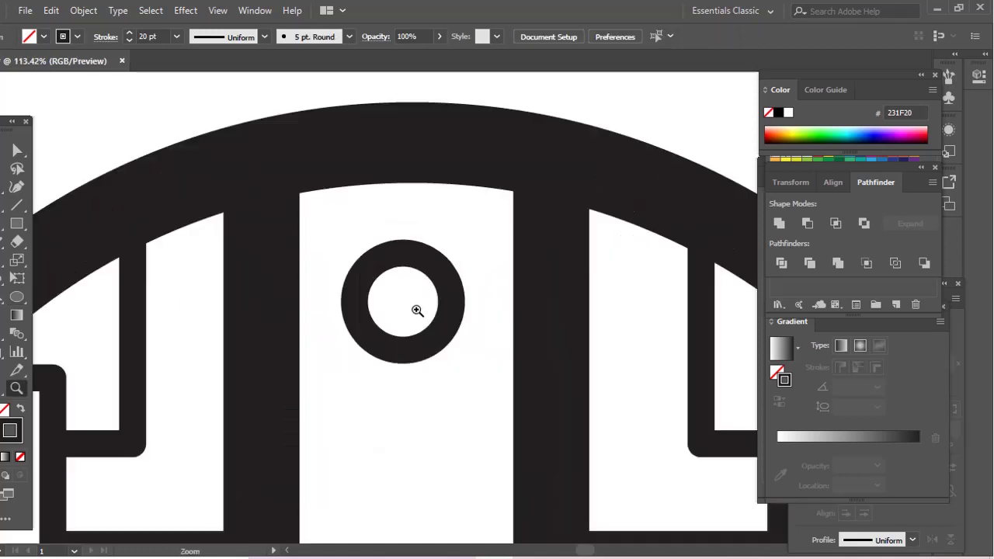
pyautogui.click(17, 186)
pyautogui.click(380, 261)
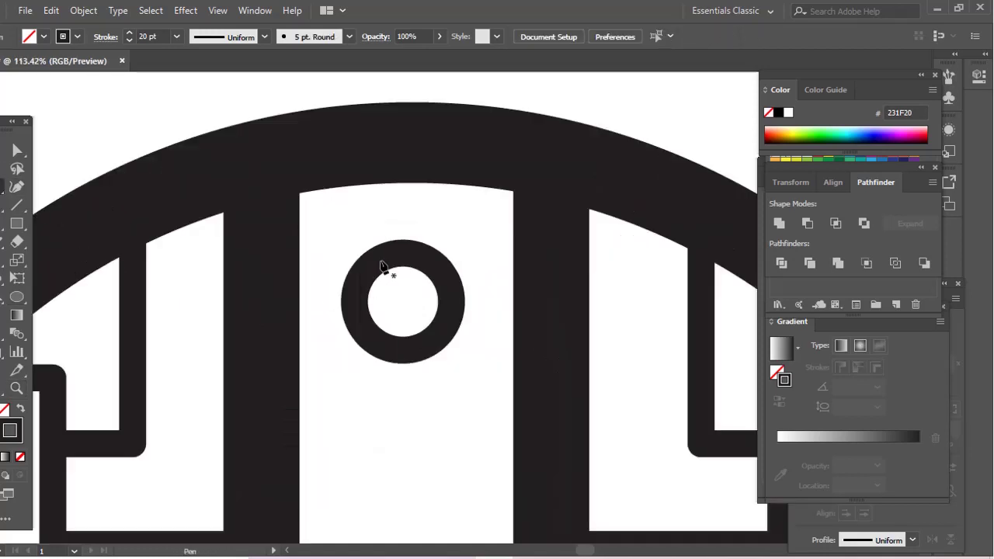
pyautogui.click(428, 341)
pyautogui.keyDown('ctrl'); pyautogui.click(436, 365); pyautogui.keyUp('ctrl')
pyautogui.press('a')
pyautogui.click(404, 303)
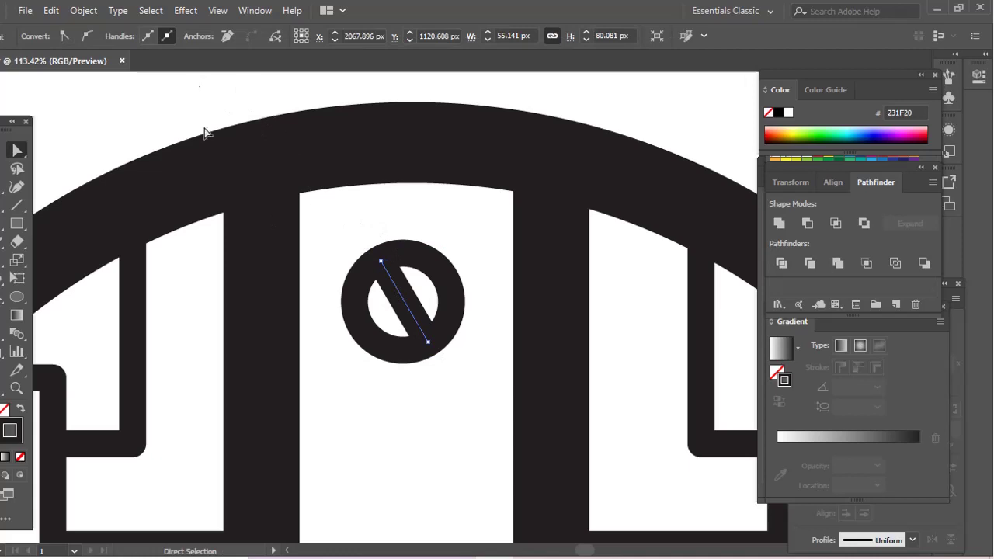
# Enlarge the circle and slash together and centre the rivet in the strip
pyautogui.press('v')
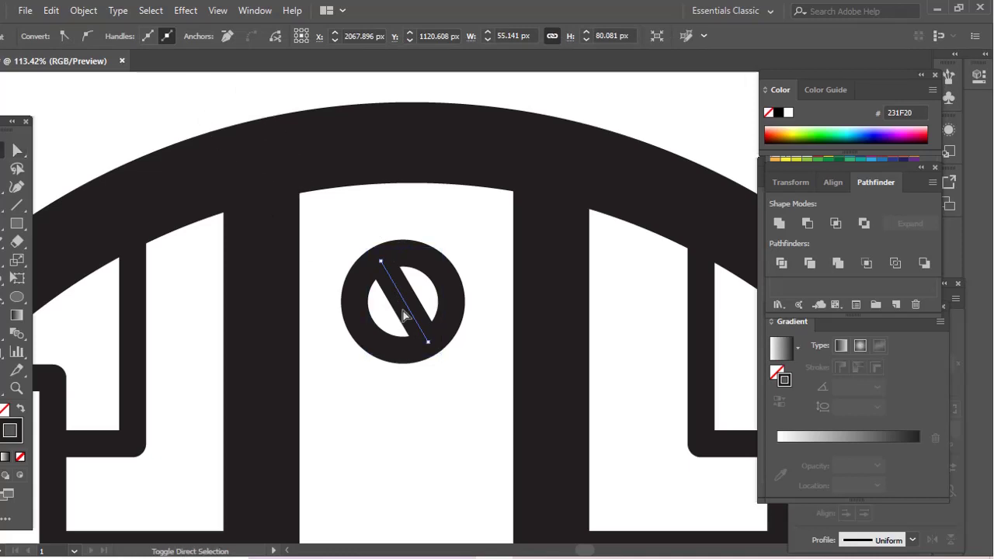
pyautogui.click(406, 311)
pyautogui.keyDown('shift'); pyautogui.click(448, 287); pyautogui.keyUp('shift')
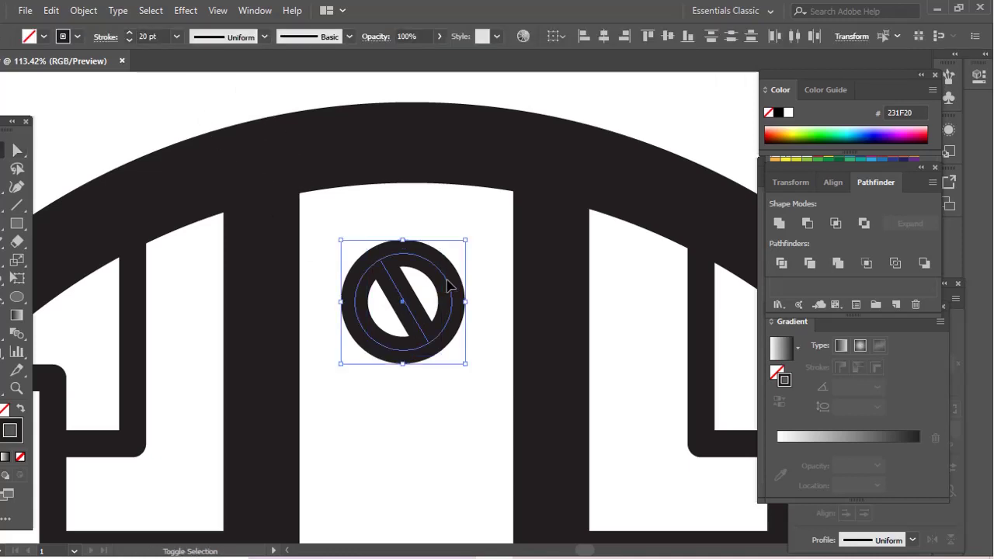
pyautogui.moveTo(493, 219); pyautogui.dragTo(490, 218)
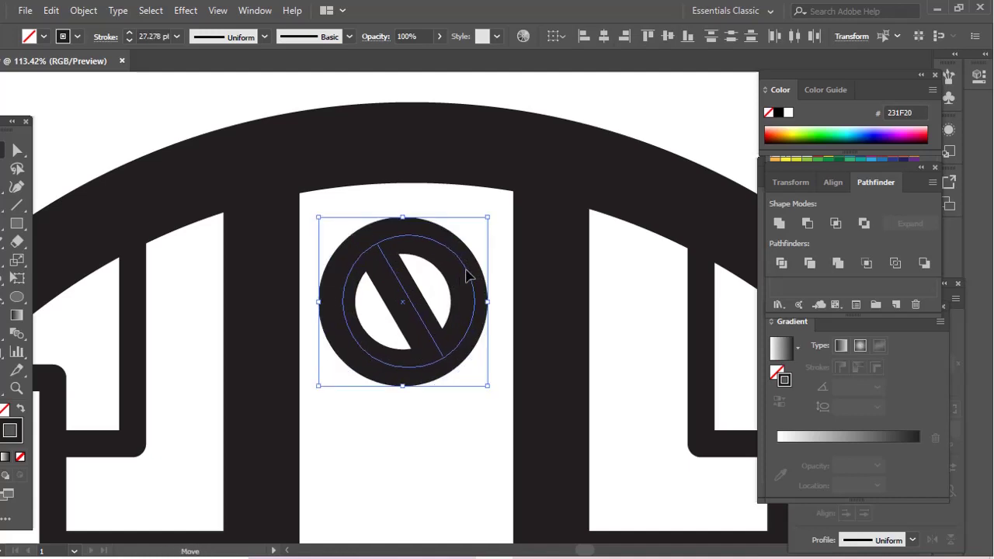
pyautogui.moveTo(460, 278)
pyautogui.mouseDown()
pyautogui.moveTo(445, 297)
pyautogui.moveTo(445, 361)
pyautogui.mouseUp()
pyautogui.hotkey('ctrl', '-')
pyautogui.hotkey('ctrl', '-')
pyautogui.hotkey('ctrl', '-')
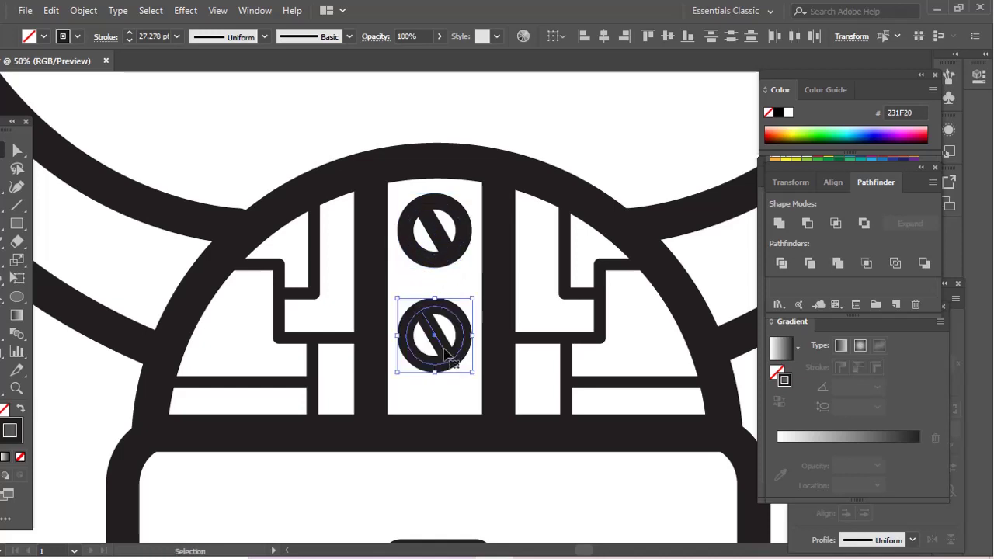
# Place a copy of the slashed-circle rivet lower down the centre strip
pyautogui.scroll(-2, 445, 361)
pyautogui.moveTo(455, 281); pyautogui.dragTo(455, 401)
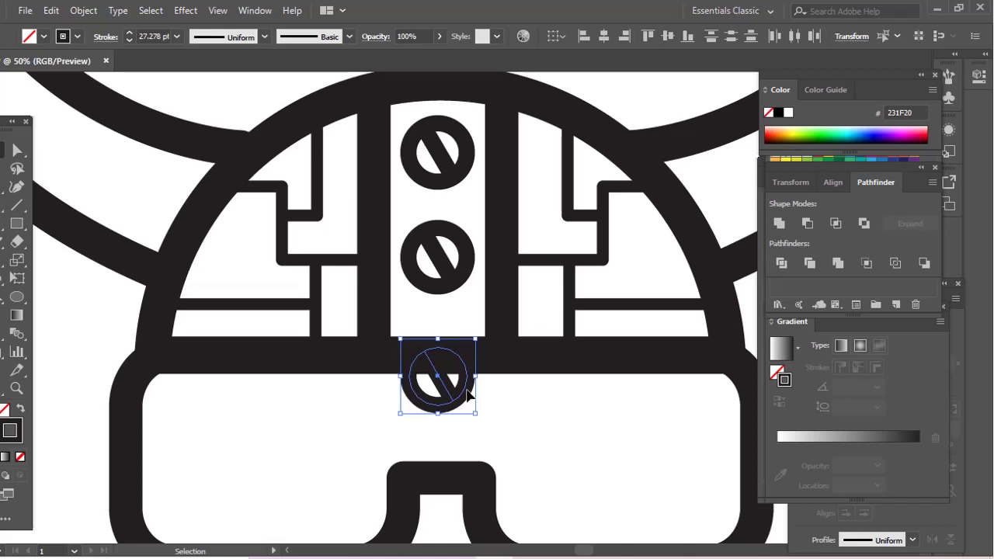
pyautogui.press('Up')
pyautogui.press('Up')
pyautogui.press('Up')
pyautogui.press('Up')
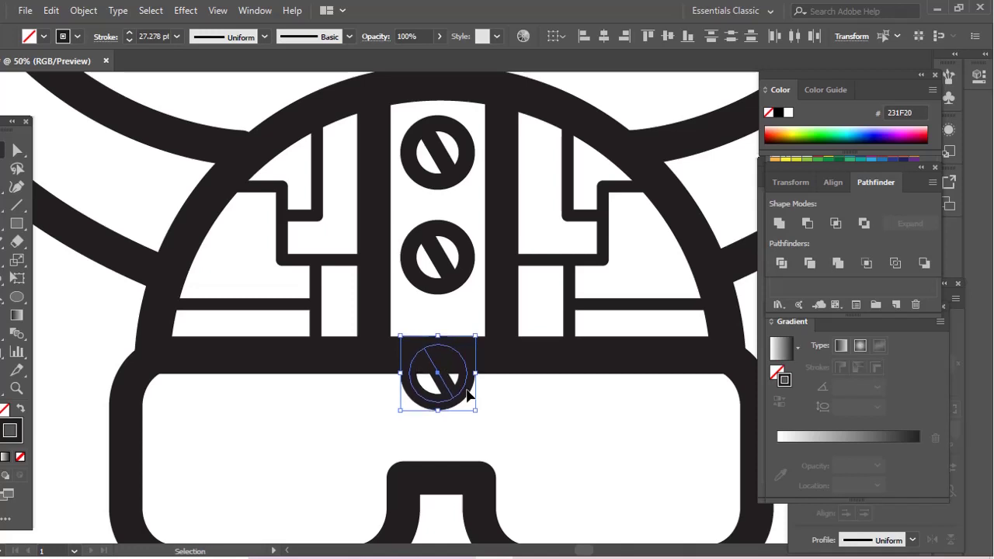
pyautogui.press('Up')
pyautogui.press('Up')
pyautogui.press('Up')
pyautogui.press('Up')
pyautogui.press('Up')
pyautogui.press('Up')
pyautogui.press('Up')
pyautogui.press('Up')
pyautogui.press('Up')
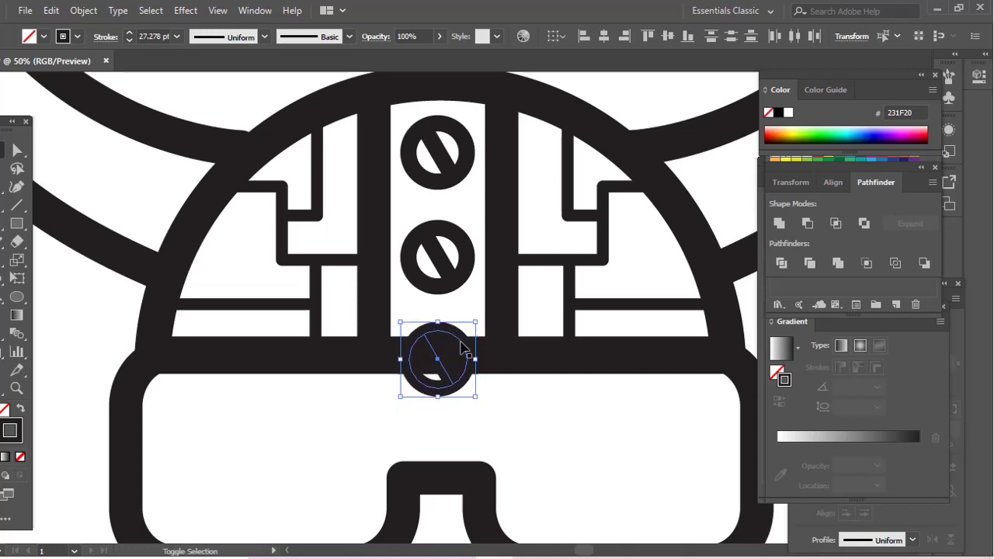
# Select all three rivets, scale them down, and centre them within the middle strip
pyautogui.keyDown('shift'); pyautogui.click(452, 266); pyautogui.keyUp('shift')
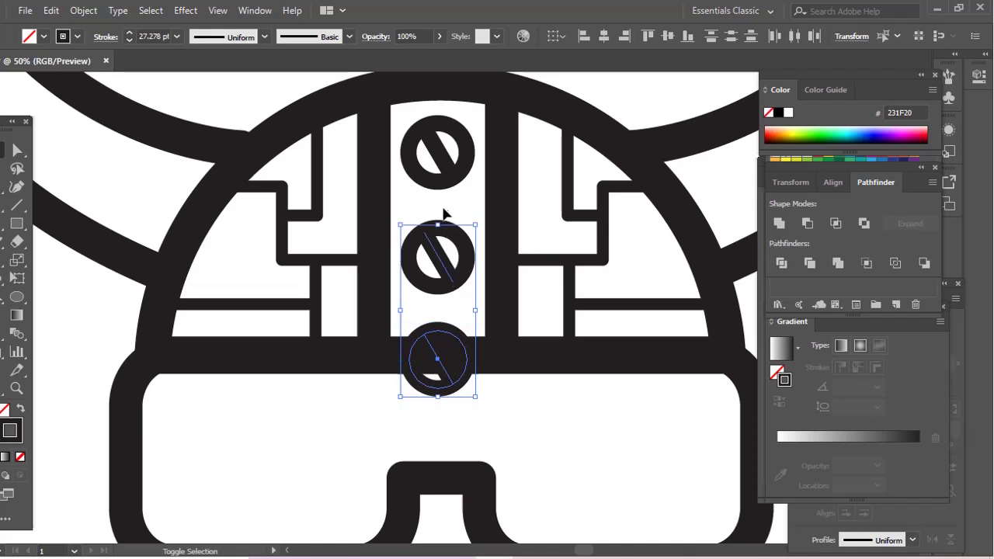
pyautogui.moveTo(410, 105); pyautogui.dragTo(460, 307)
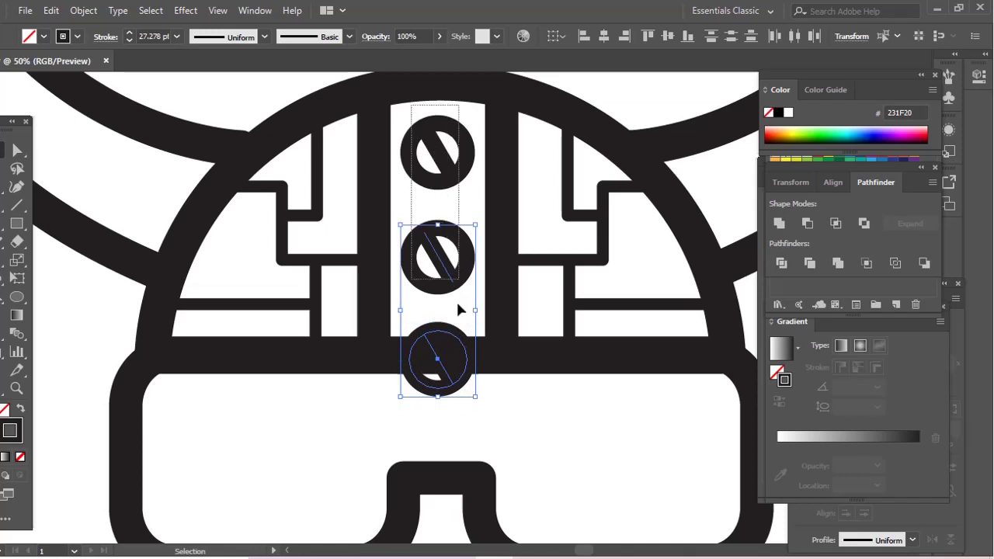
pyautogui.moveTo(427, 411); pyautogui.dragTo(473, 328)
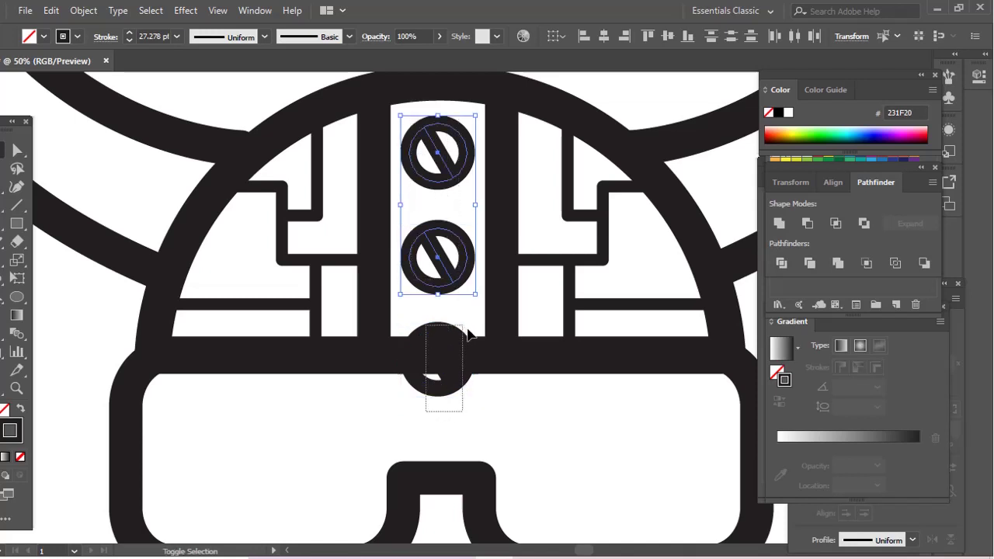
pyautogui.keyDown('shift'); pyautogui.click(513, 359); pyautogui.keyUp('shift')
pyautogui.keyDown('shift'); pyautogui.click(516, 363); pyautogui.keyUp('shift')
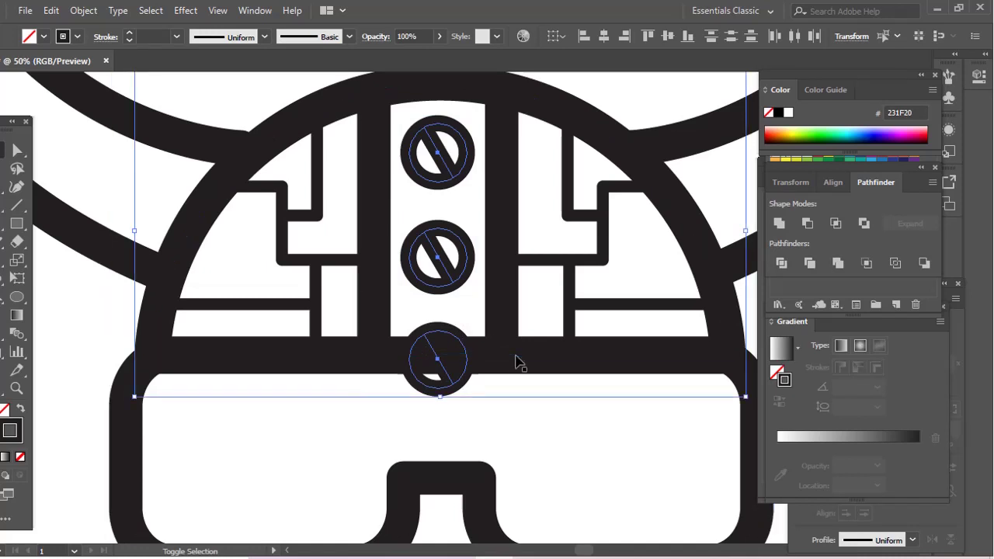
pyautogui.moveTo(479, 395); pyautogui.dragTo(458, 322)
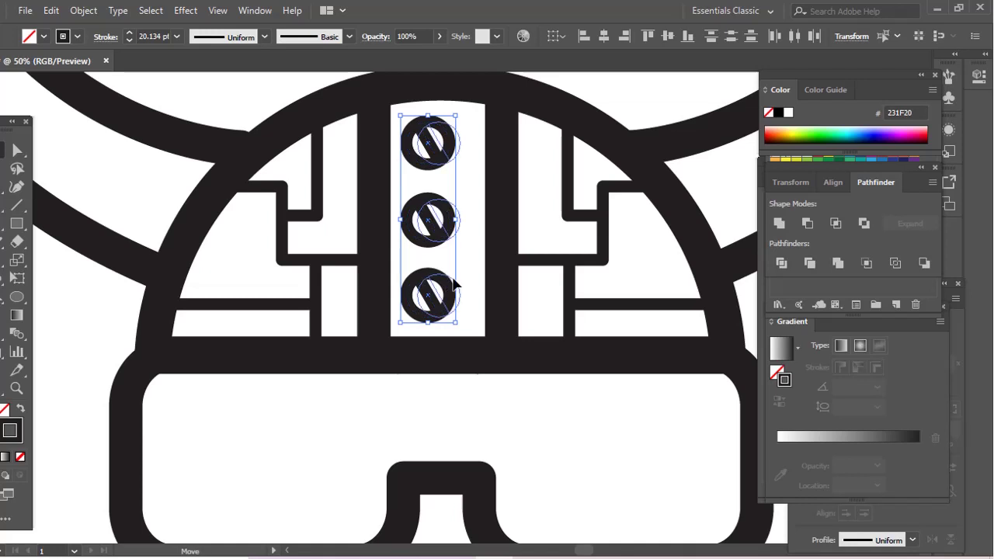
pyautogui.moveTo(447, 283); pyautogui.dragTo(457, 283)
pyautogui.hotkey('ctrl', 'shift', 'a')
pyautogui.press('z')
pyautogui.keyDown('alt'); pyautogui.click(437, 328); pyautogui.keyUp('alt')
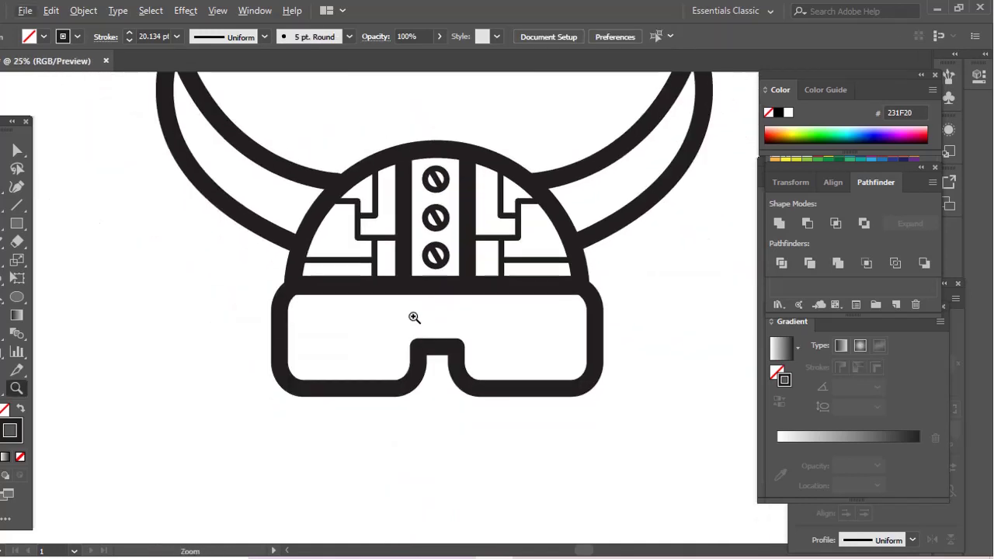
# Draw a diagonal stripe across the left goggle lens and position it
pyautogui.click(414, 326)
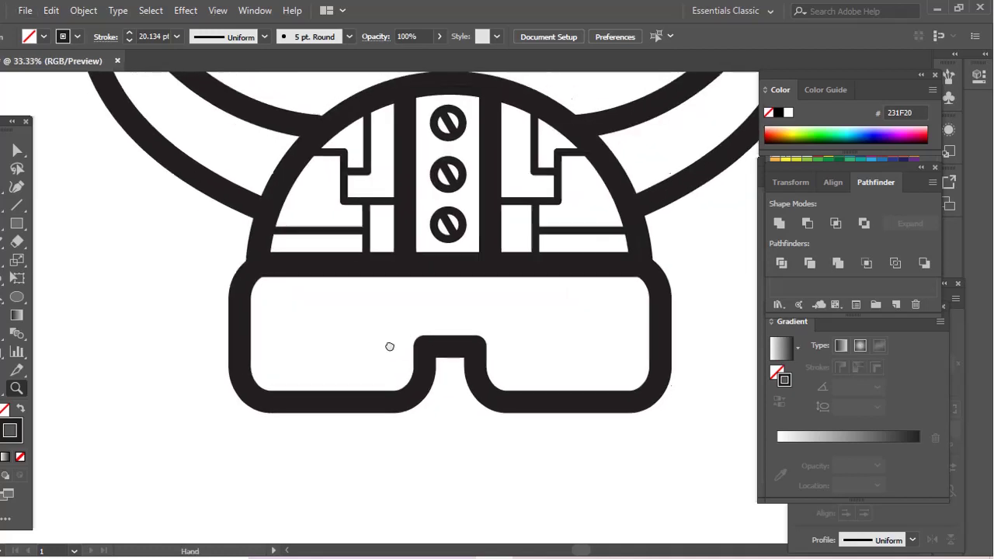
pyautogui.click(17, 186)
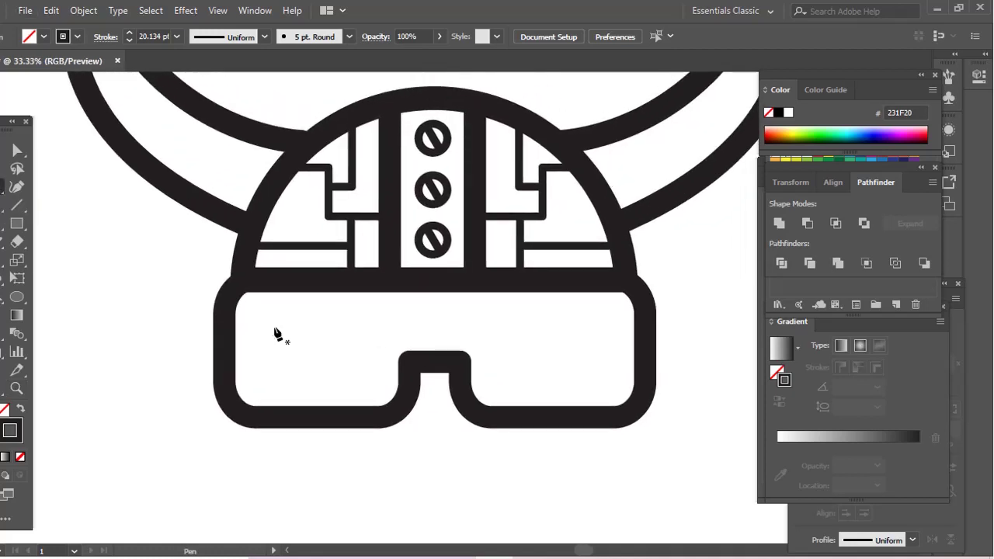
pyautogui.click(272, 291)
pyautogui.click(324, 415)
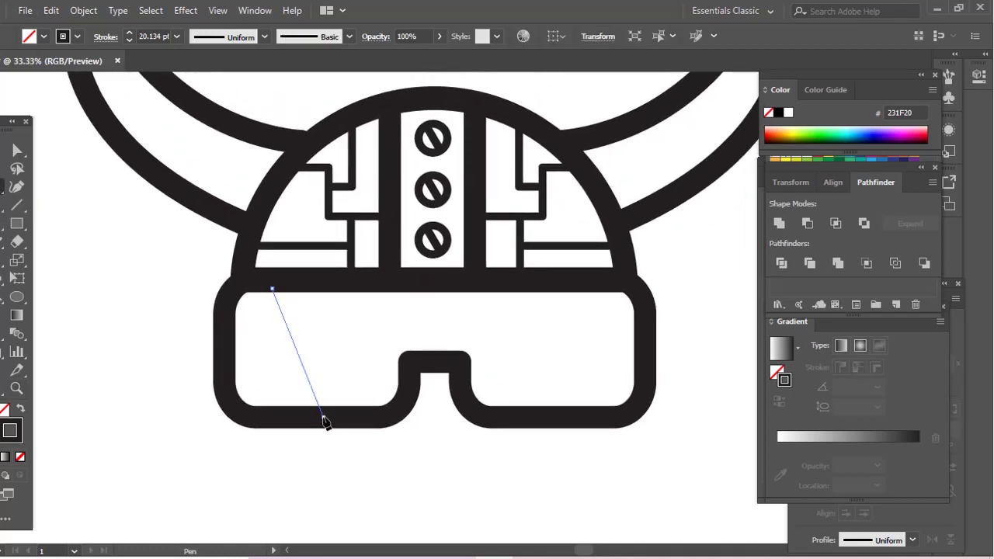
pyautogui.moveTo(306, 373)
pyautogui.mouseDown()
pyautogui.moveTo(283, 379)
pyautogui.moveTo(349, 383)
pyautogui.mouseUp()
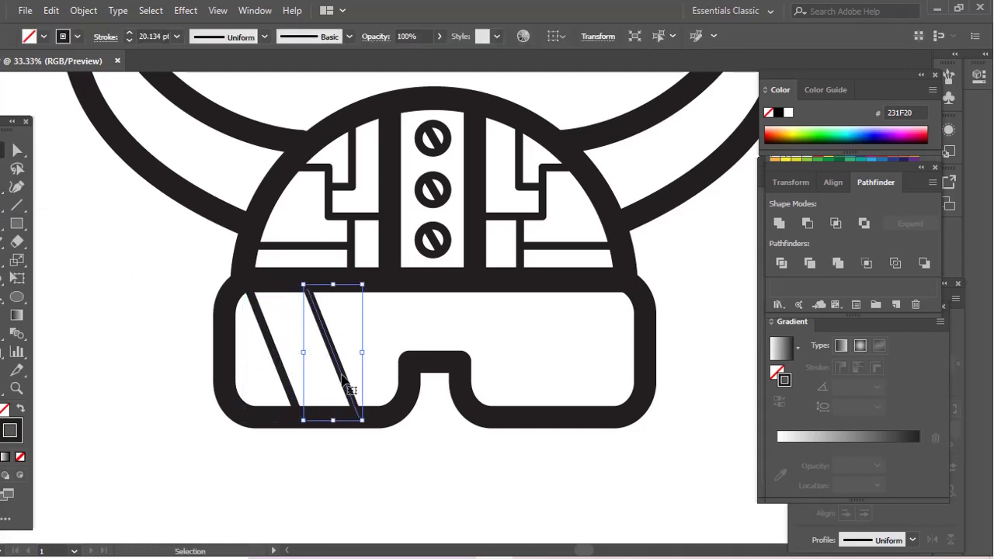
pyautogui.hotkey('ctrl', 'shift', 'a')
# Copy the stripe slightly to the right and shorten it above the nose bridge
pyautogui.press('p')
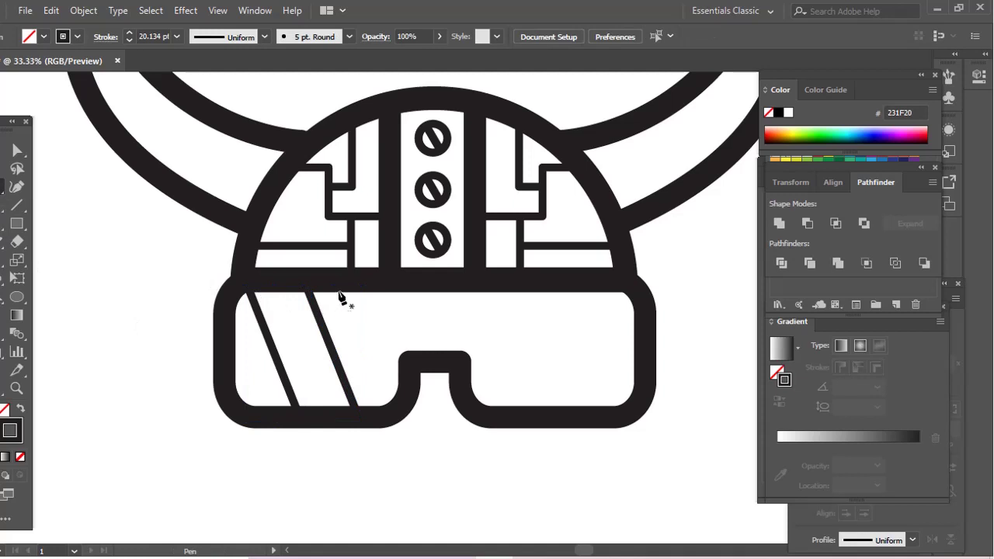
pyautogui.press('v')
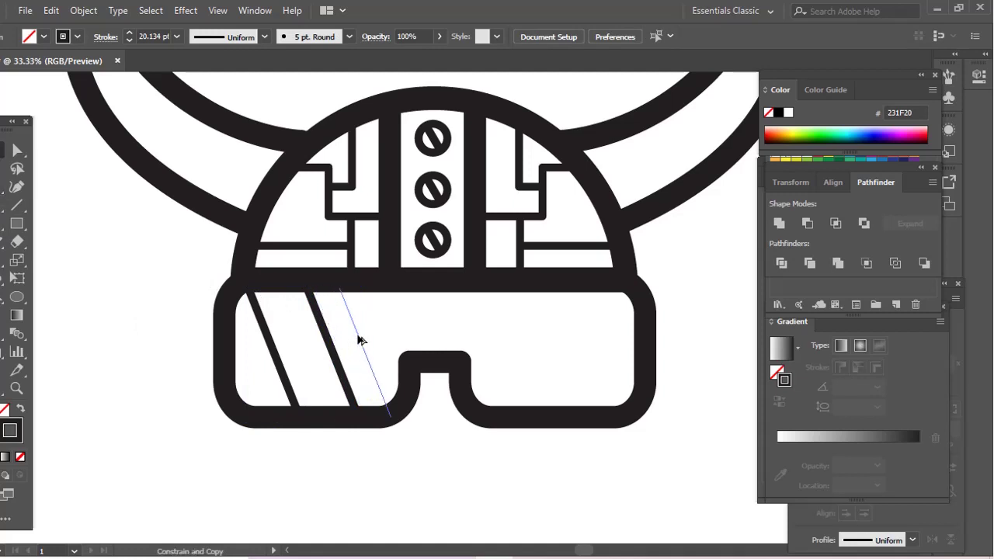
pyautogui.moveTo(359, 340); pyautogui.dragTo(392, 342)
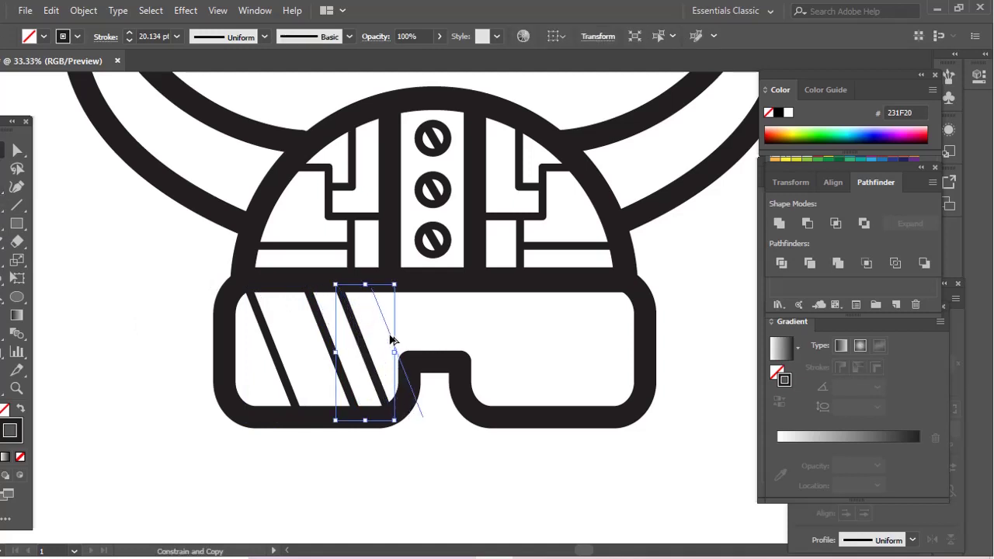
pyautogui.press('a')
pyautogui.moveTo(423, 422); pyautogui.dragTo(410, 388)
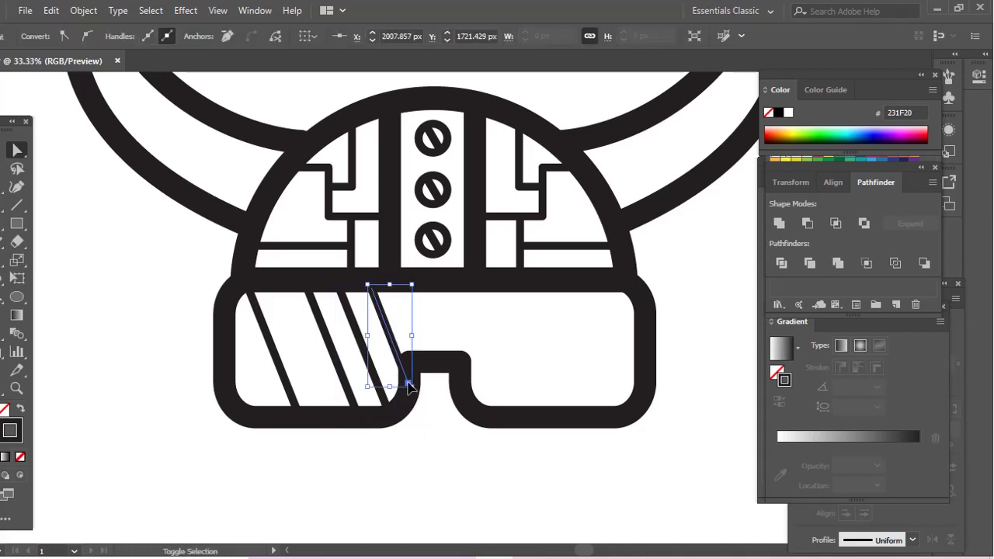
pyautogui.click(261, 337)
# Copy the four left-lens stripes onto the right lens and extend the last one to the lens edge
pyautogui.press('v')
pyautogui.moveTo(253, 320); pyautogui.dragTo(595, 326)
pyautogui.press('a')
pyautogui.press('v')
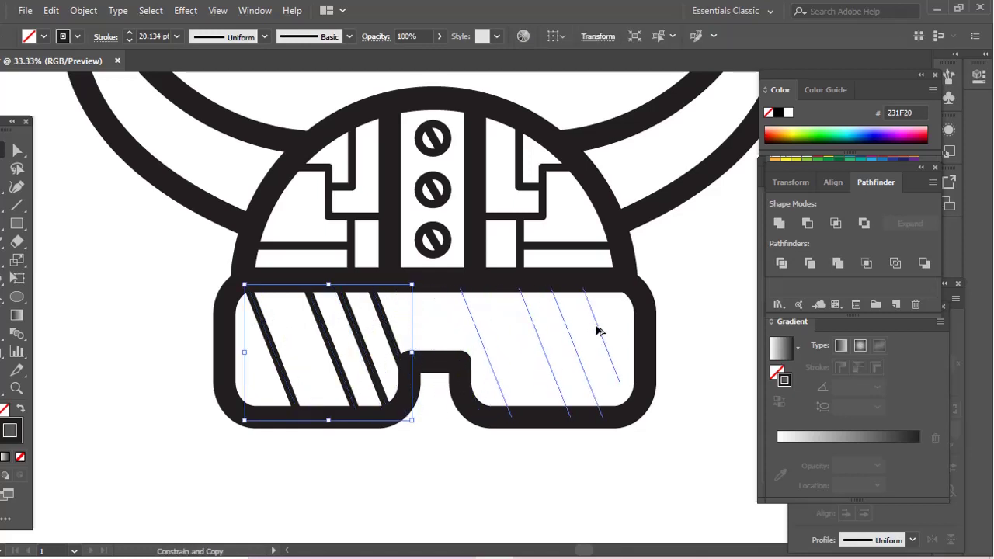
pyautogui.click(672, 281)
pyautogui.press('a')
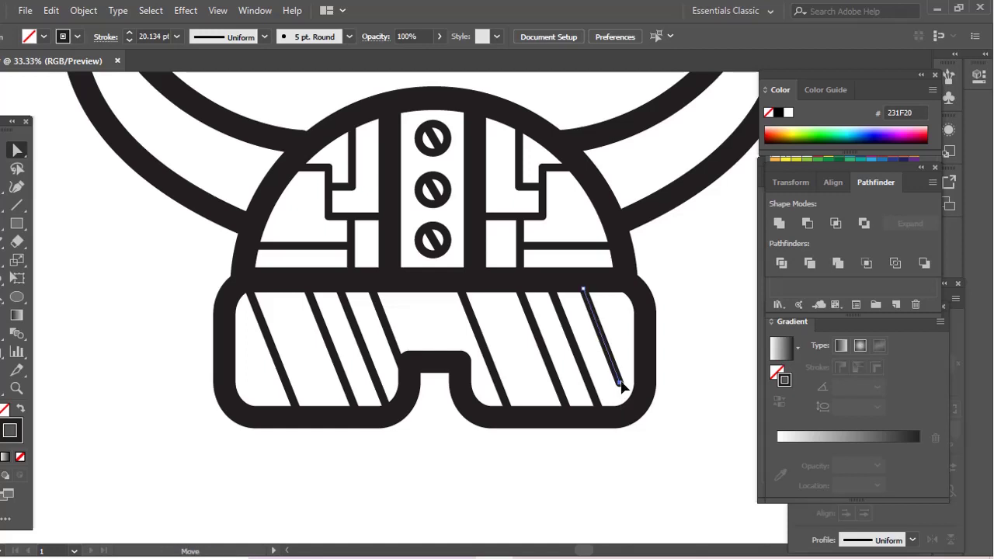
pyautogui.click(619, 383)
pyautogui.moveTo(620, 384); pyautogui.dragTo(629, 401)
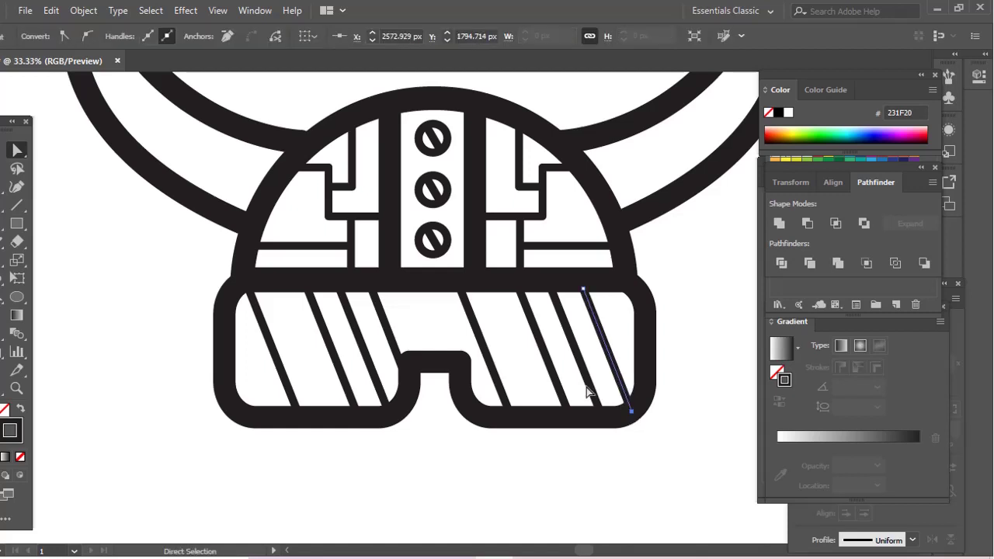
pyautogui.press('z')
pyautogui.keyDown('alt'); pyautogui.click(536, 360); pyautogui.keyUp('alt')
pyautogui.press('a')
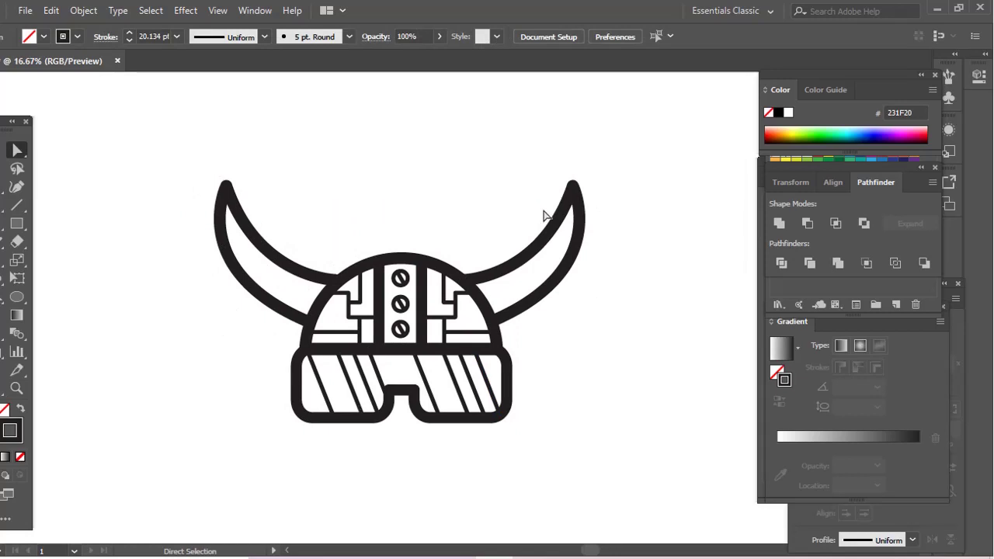
# Select every path matching the screw slot's stroke weight and set them to 14 pt
pyautogui.press('z')
pyautogui.click(448, 334)
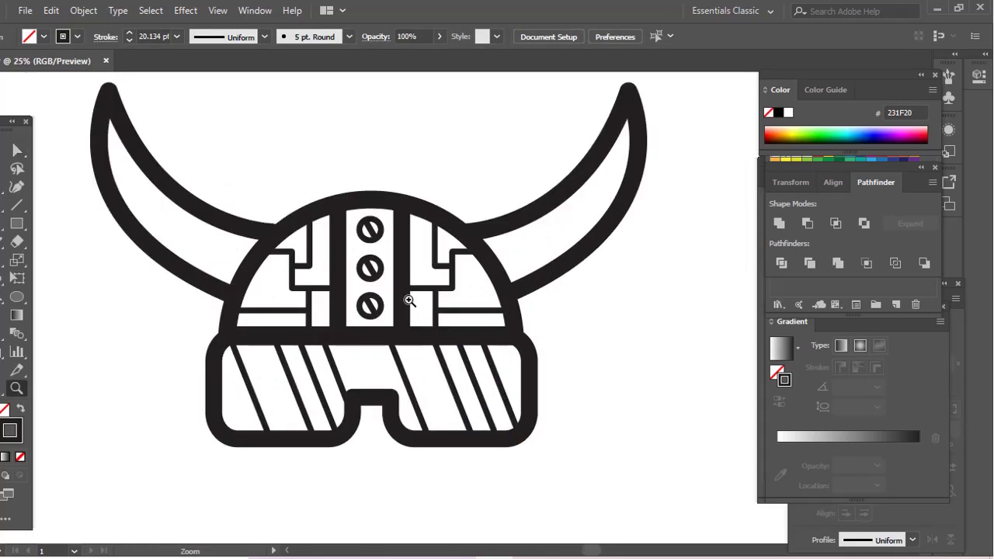
pyautogui.click(409, 296)
pyautogui.press('a')
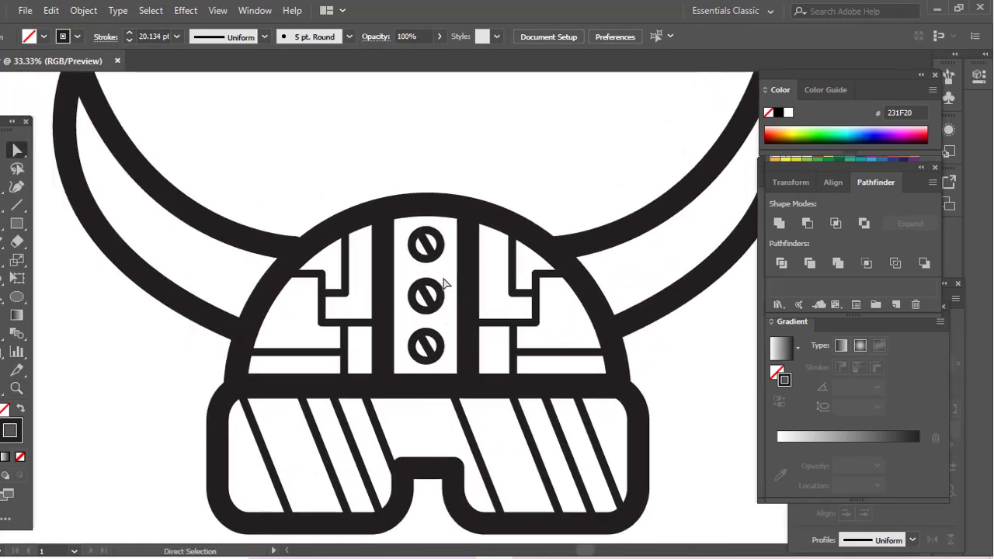
pyautogui.click(440, 254)
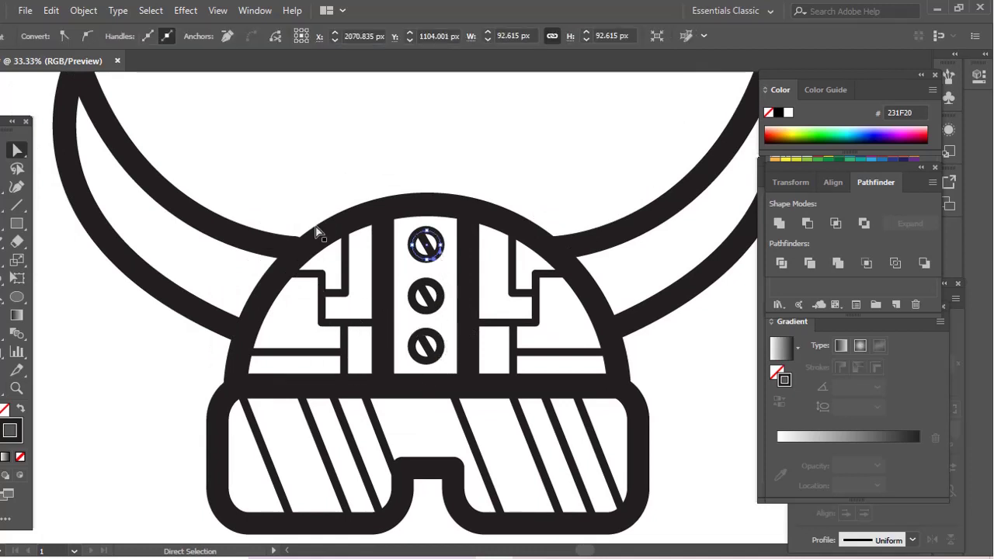
pyautogui.click(151, 10)
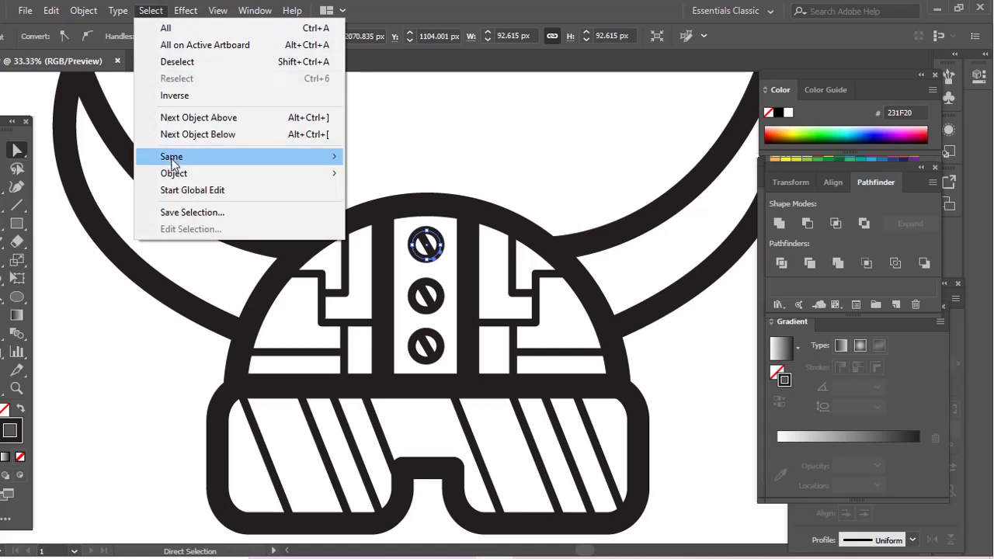
pyautogui.moveTo(172, 156)
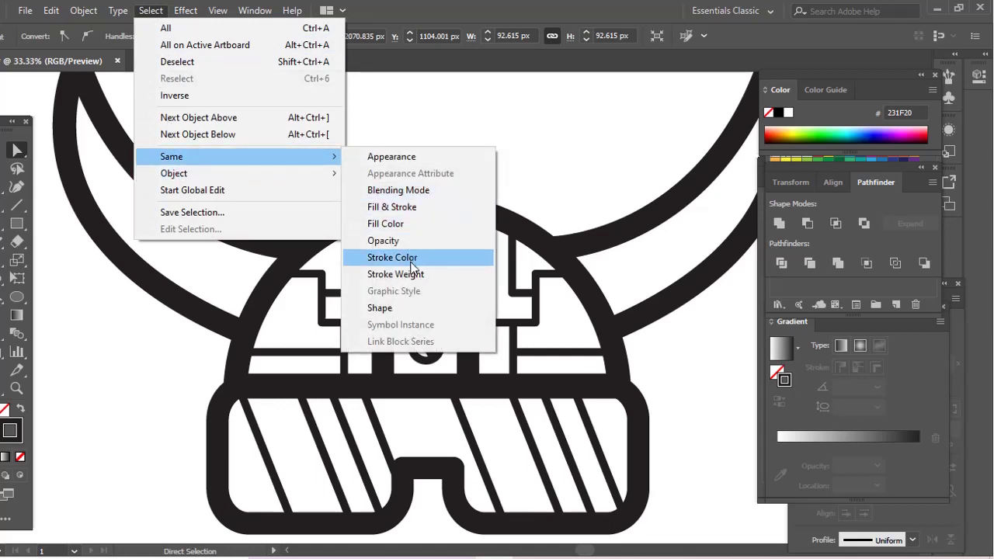
pyautogui.click(413, 275)
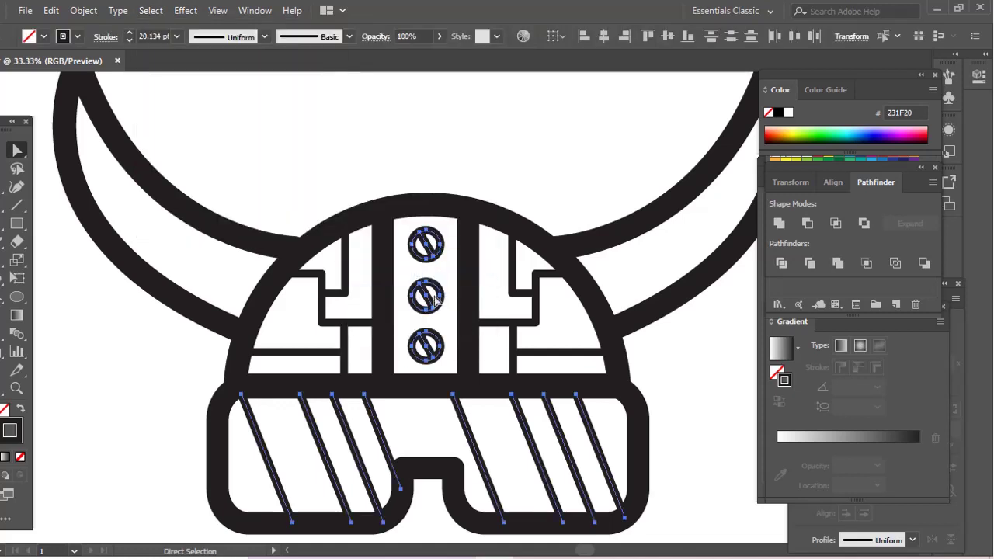
pyautogui.click(179, 36)
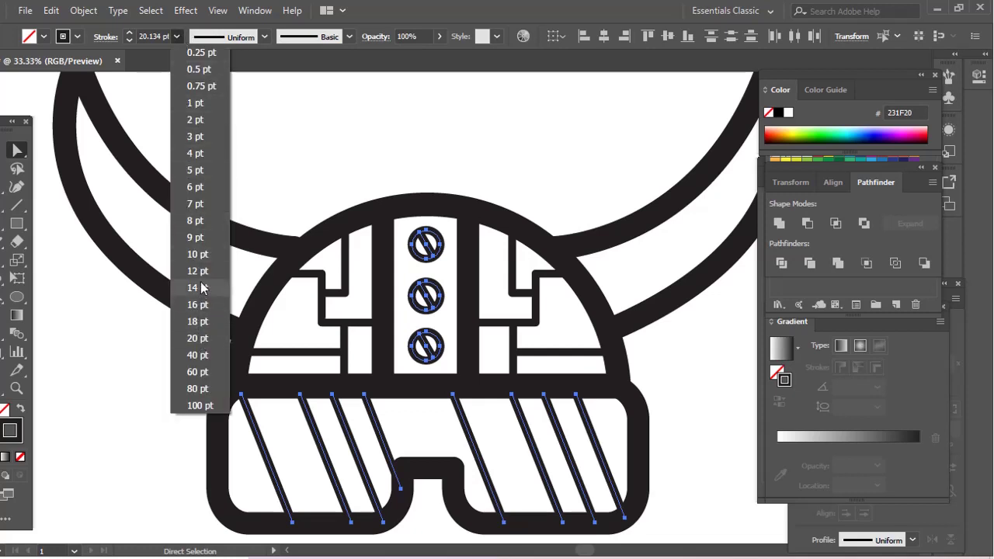
pyautogui.click(198, 255)
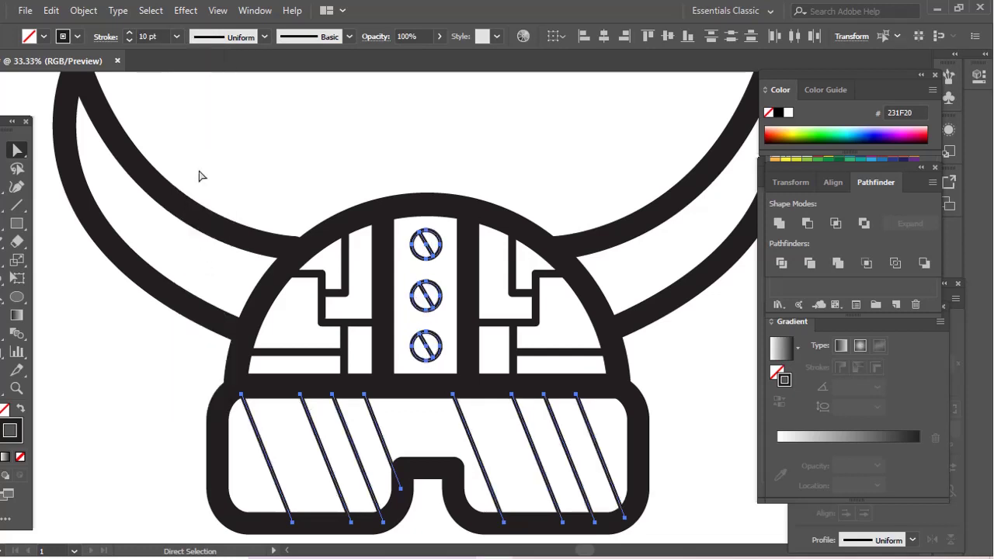
pyautogui.click(177, 36)
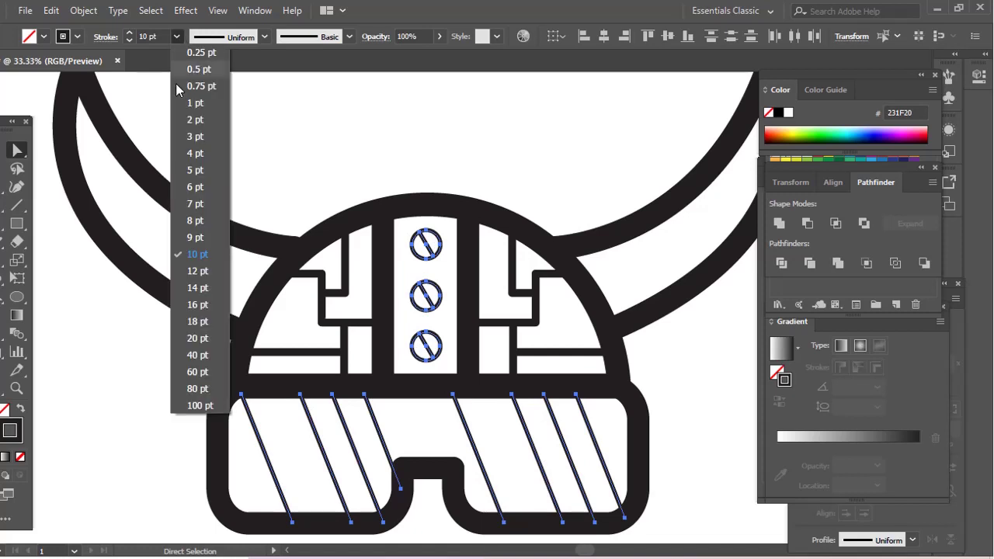
pyautogui.click(198, 290)
# Give both side brackets the screw slot's stroke using the Eyedropper
pyautogui.click(379, 160)
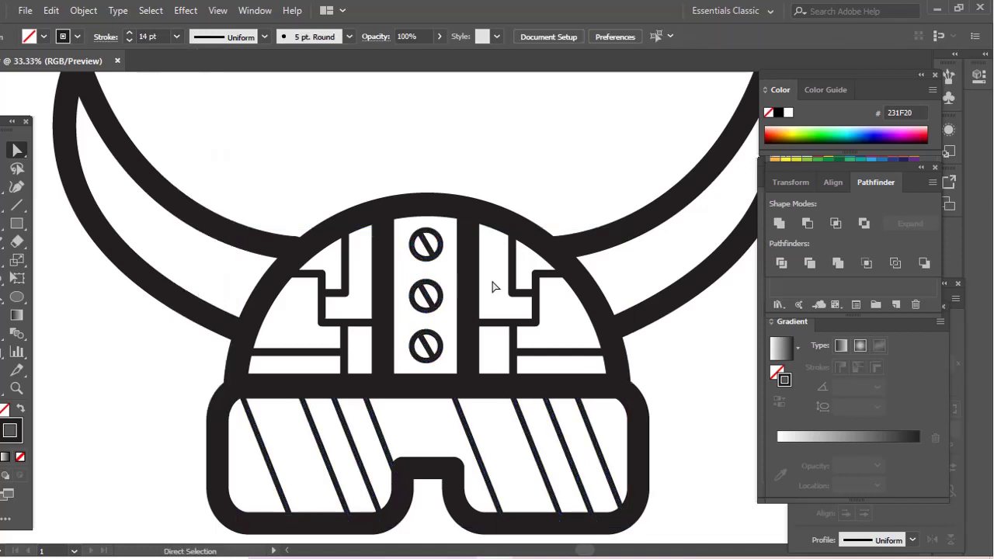
pyautogui.click(532, 354)
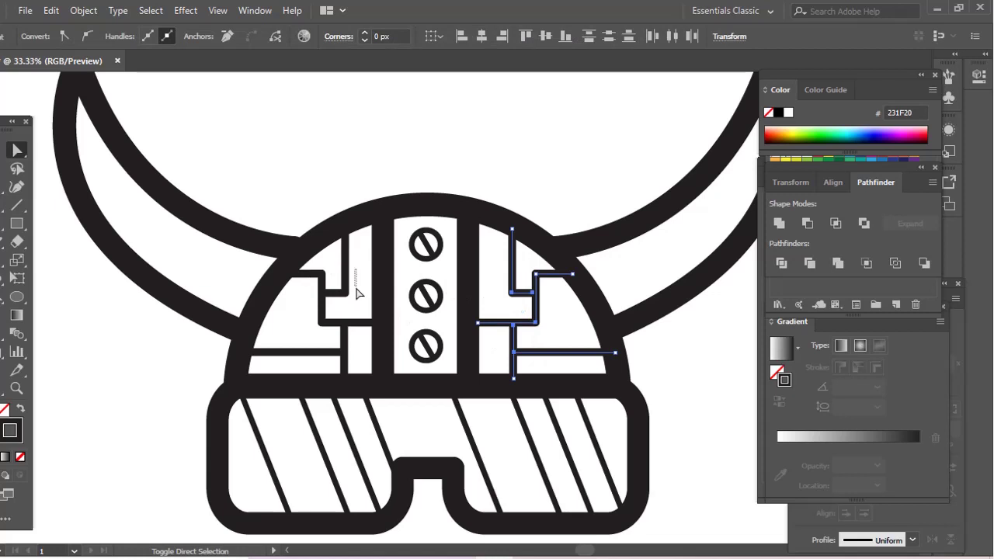
pyautogui.keyDown('shift'); pyautogui.click(322, 354); pyautogui.keyUp('shift')
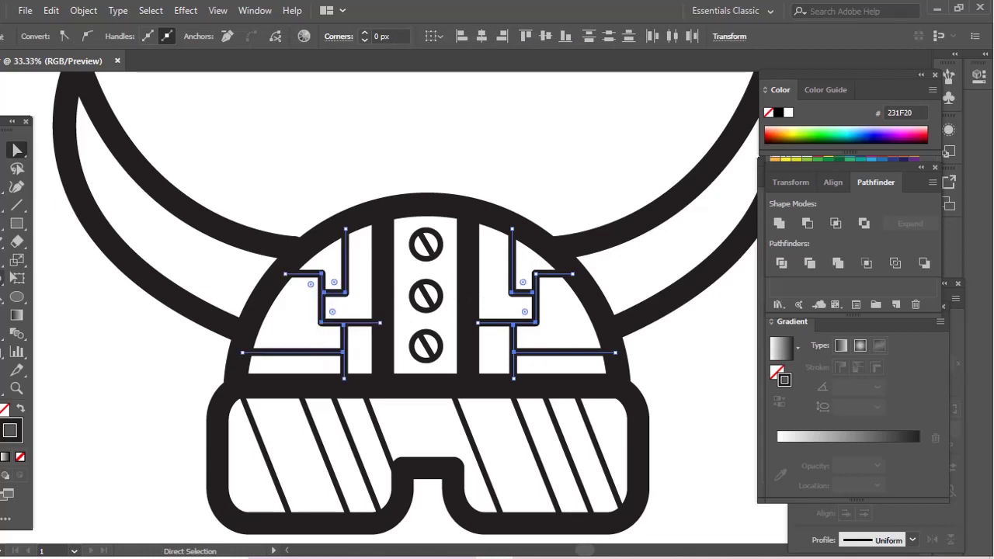
pyautogui.click(16, 370)
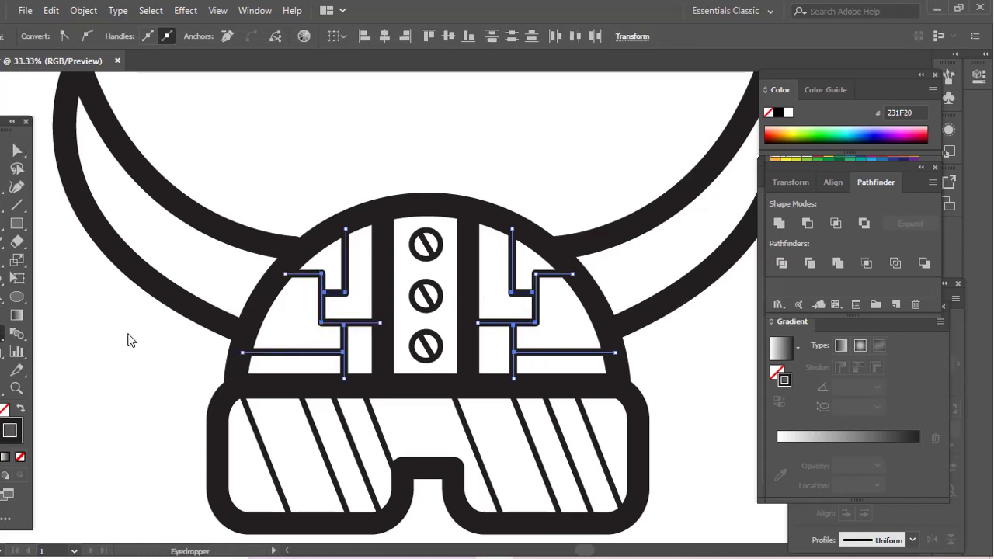
pyautogui.click(434, 283)
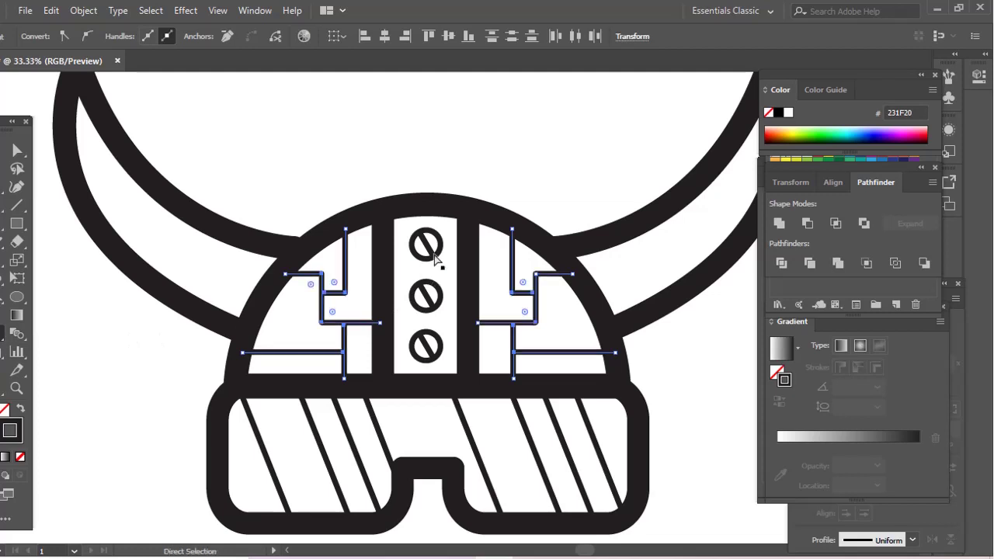
pyautogui.hotkey('ctrl', 'shift', 'a')
# Marquee-select every path of the helmet artwork
pyautogui.press('z')
pyautogui.keyDown('alt'); pyautogui.click(464, 242); pyautogui.keyUp('alt')
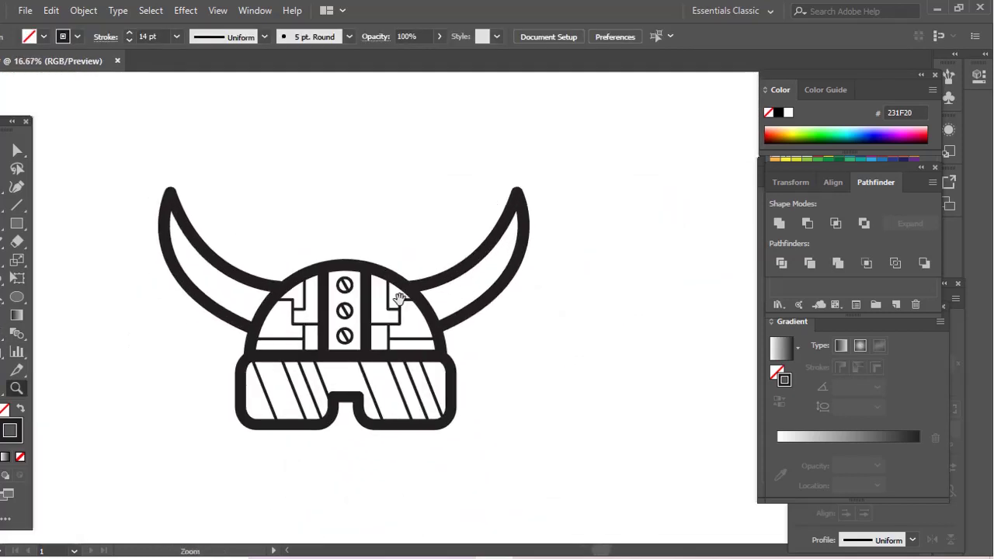
pyautogui.press('v')
pyautogui.moveTo(315, 210); pyautogui.dragTo(333, 188)
pyautogui.moveTo(148, 117); pyautogui.dragTo(580, 444)
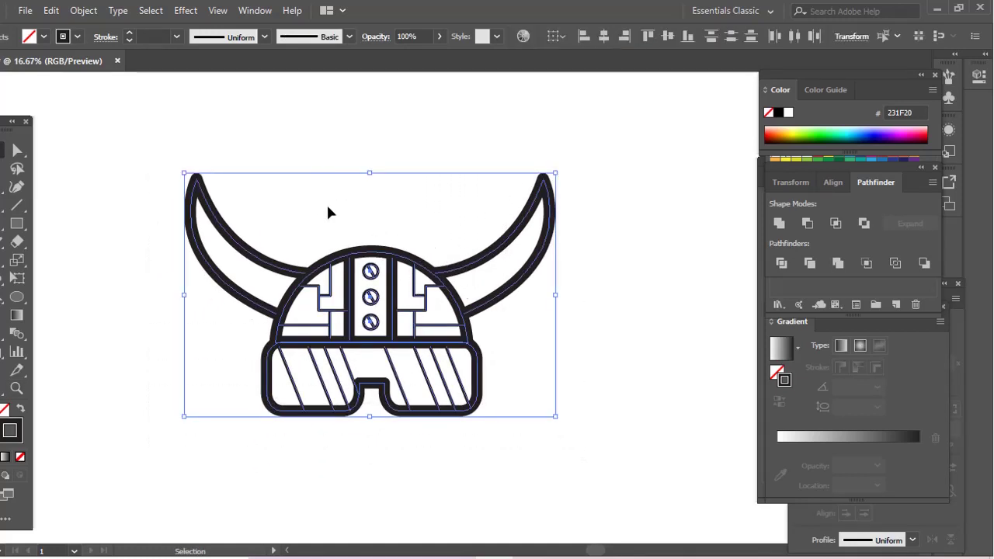
pyautogui.press('z')
pyautogui.keyDown('alt'); pyautogui.click(429, 303); pyautogui.keyUp('alt')
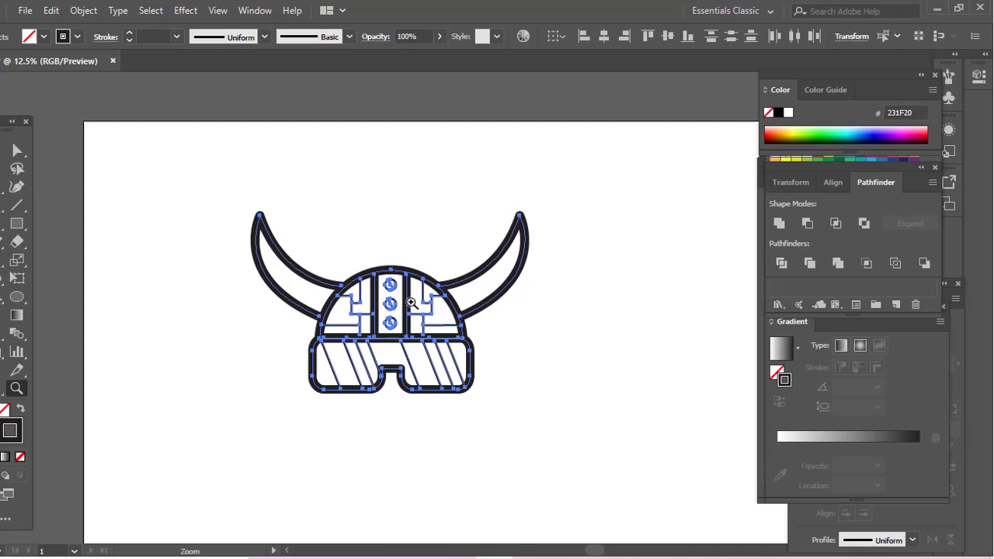
# Check the artwork in Outline view, then expand strokes and fills into outlined shapes
pyautogui.click(411, 303)
pyautogui.moveTo(411, 303); pyautogui.dragTo(377, 305)
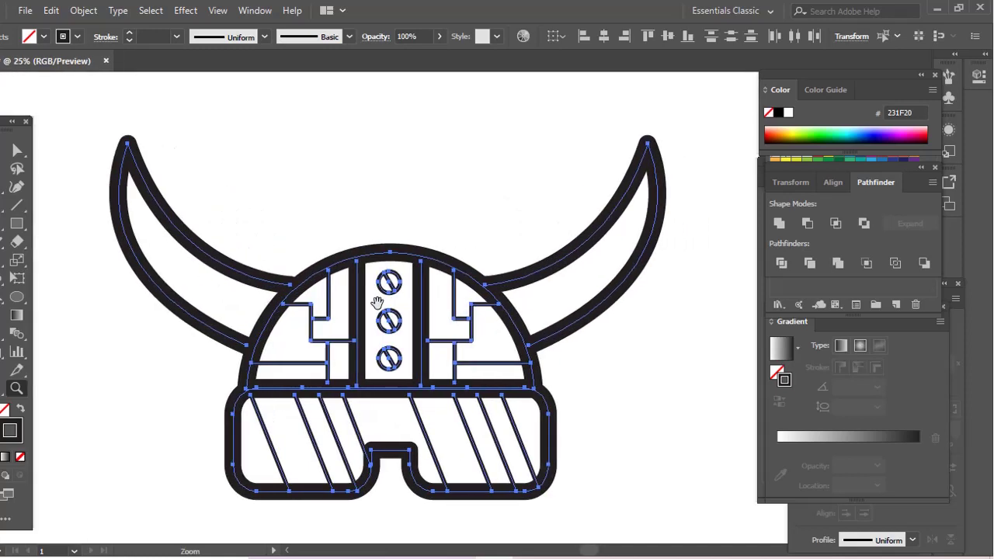
pyautogui.hotkey('ctrl', 'y')
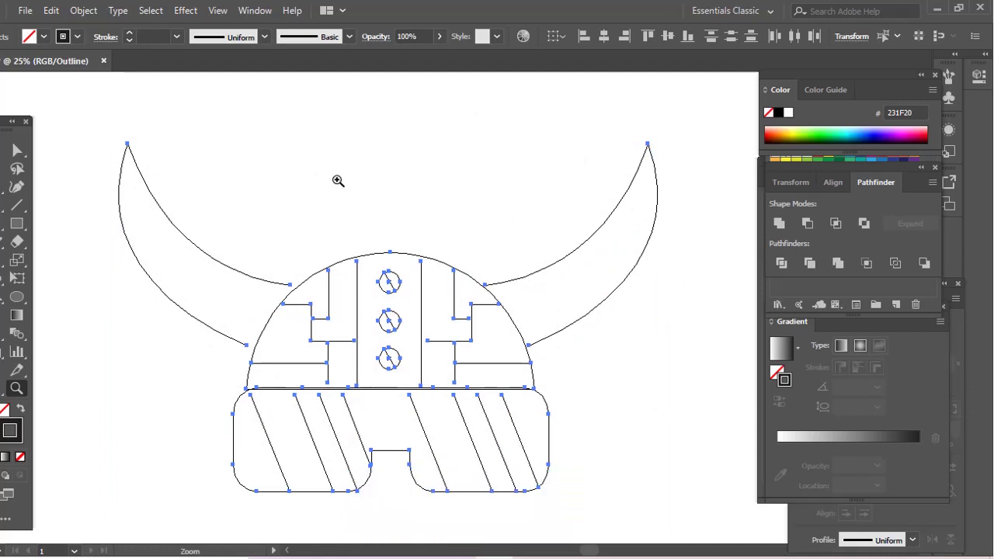
pyautogui.hotkey('ctrl', 'y')
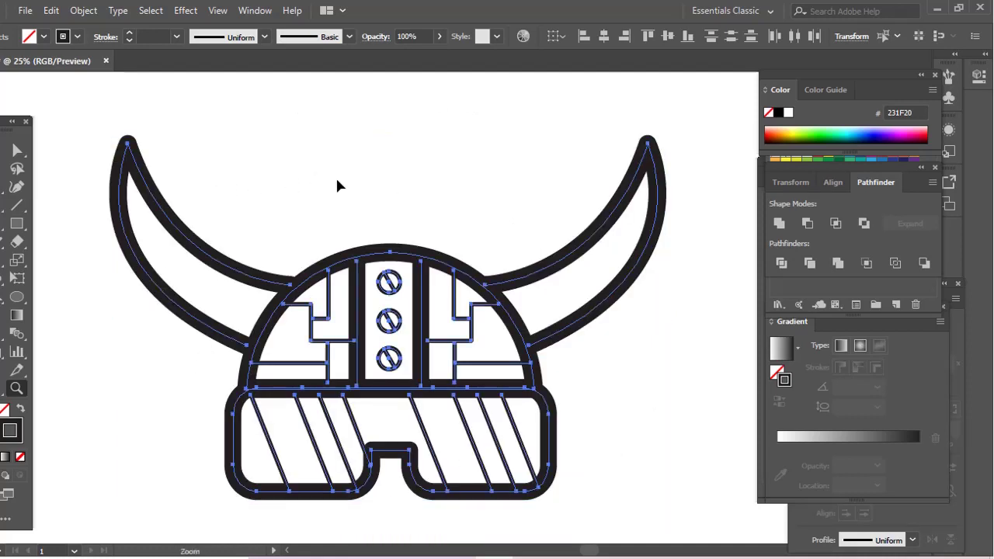
pyautogui.click(93, 11)
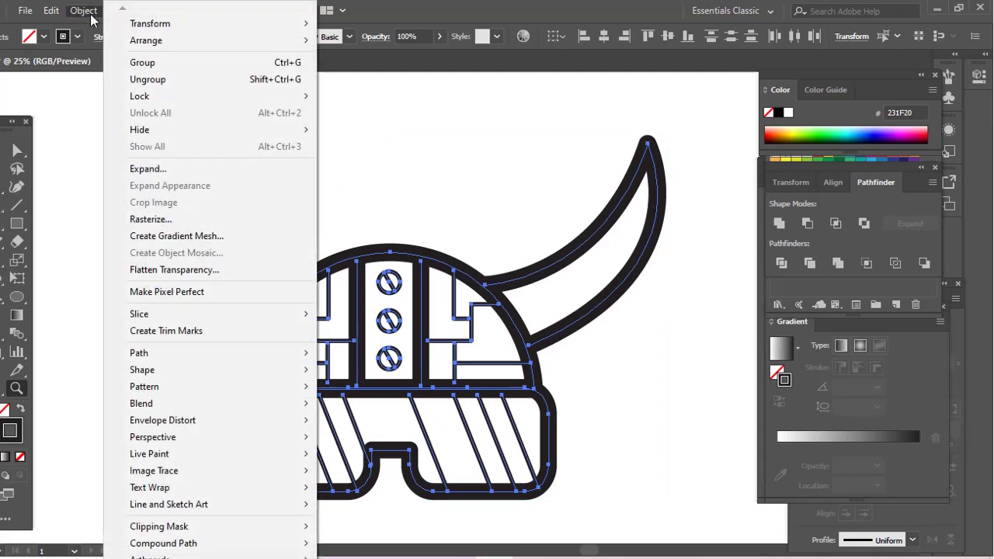
pyautogui.click(160, 170)
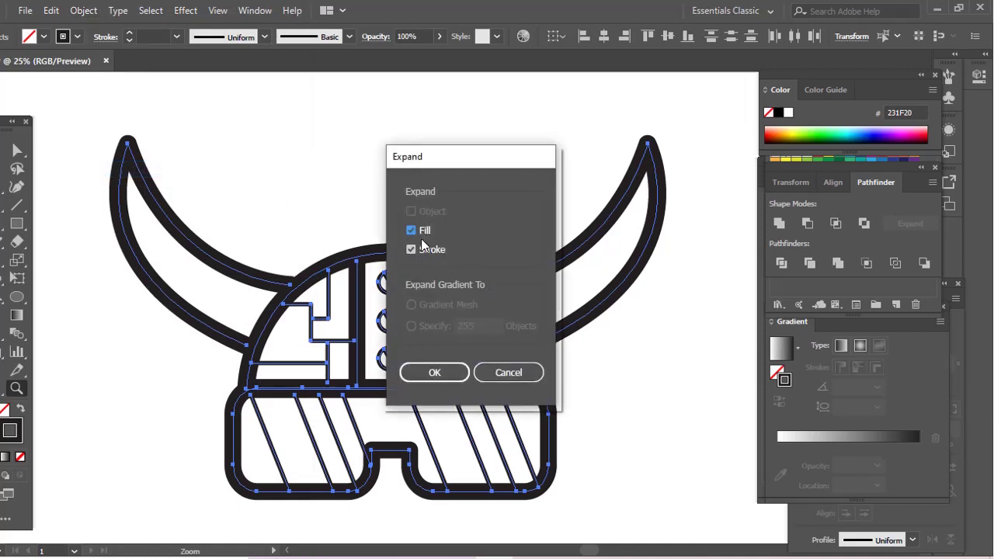
pyautogui.click(434, 372)
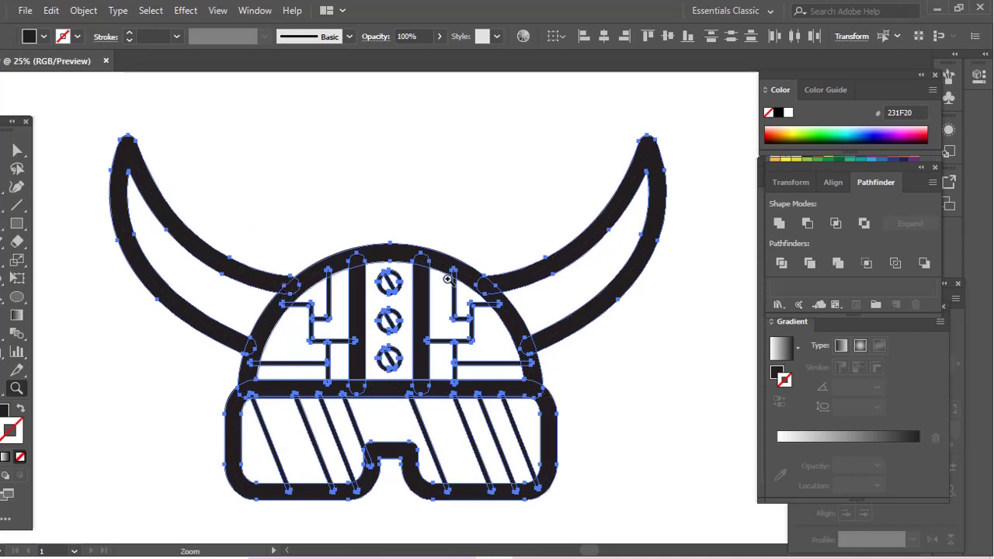
# Select all helmet pieces and merge them with Pathfinder Unite into one shape
pyautogui.press('ctrl')
pyautogui.hotkey('ctrl', 'y')
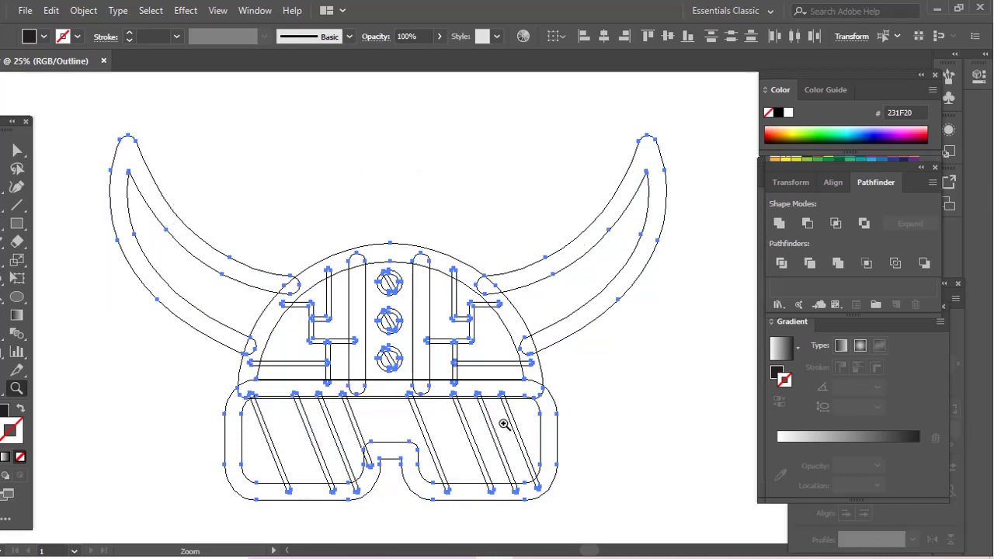
pyautogui.press('ctrl')
pyautogui.hotkey('ctrl', 'y')
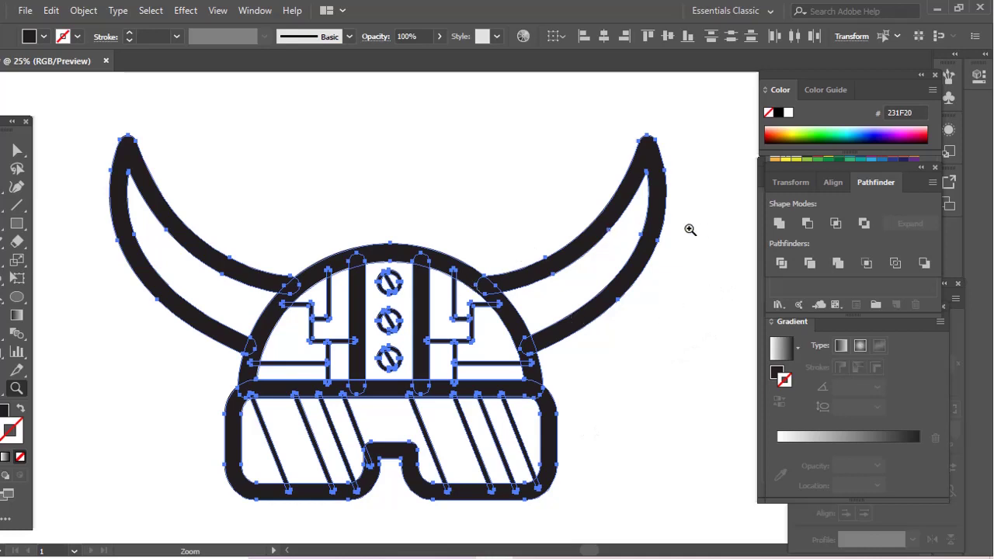
pyautogui.click(779, 223)
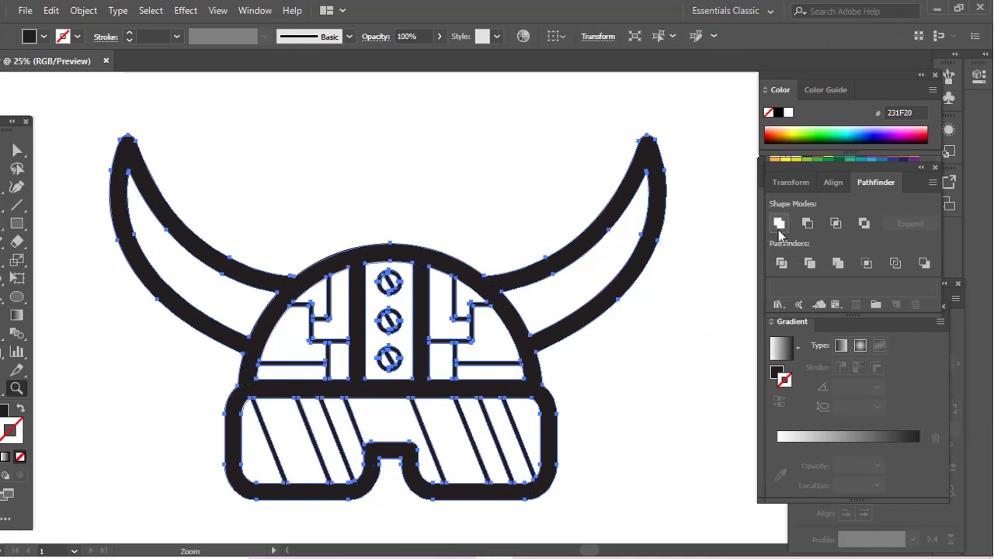
pyautogui.keyDown('ctrl'); pyautogui.click(298, 218); pyautogui.keyUp('ctrl')
pyautogui.keyDown('alt'); pyautogui.click(393, 273); pyautogui.keyUp('alt')
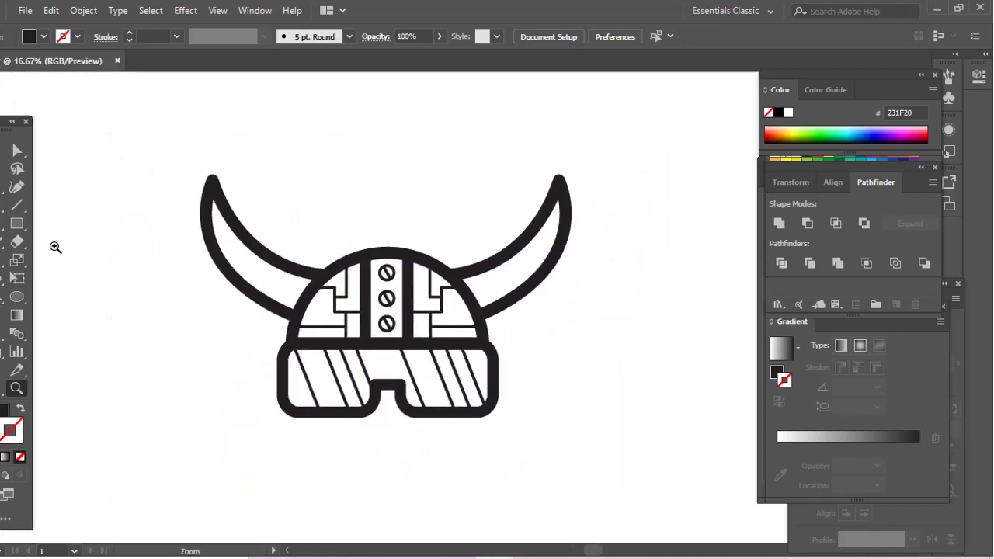
# Draw a rectangle covering the whole helmet and fill it orange F96806
pyautogui.click(18, 225)
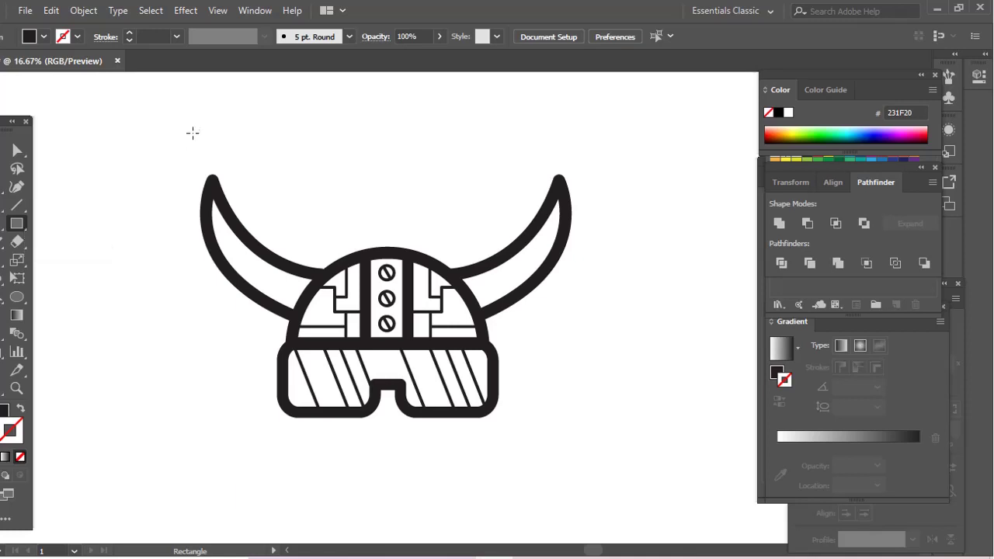
pyautogui.moveTo(166, 122)
pyautogui.mouseDown()
pyautogui.moveTo(266, 215)
pyautogui.moveTo(597, 452)
pyautogui.moveTo(619, 457)
pyautogui.mouseUp()
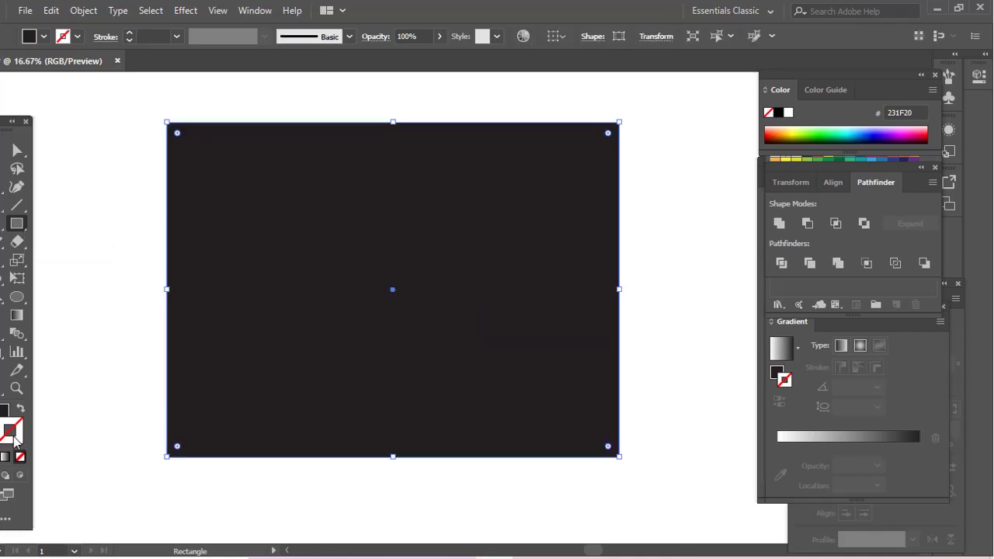
pyautogui.doubleClick(4, 411)
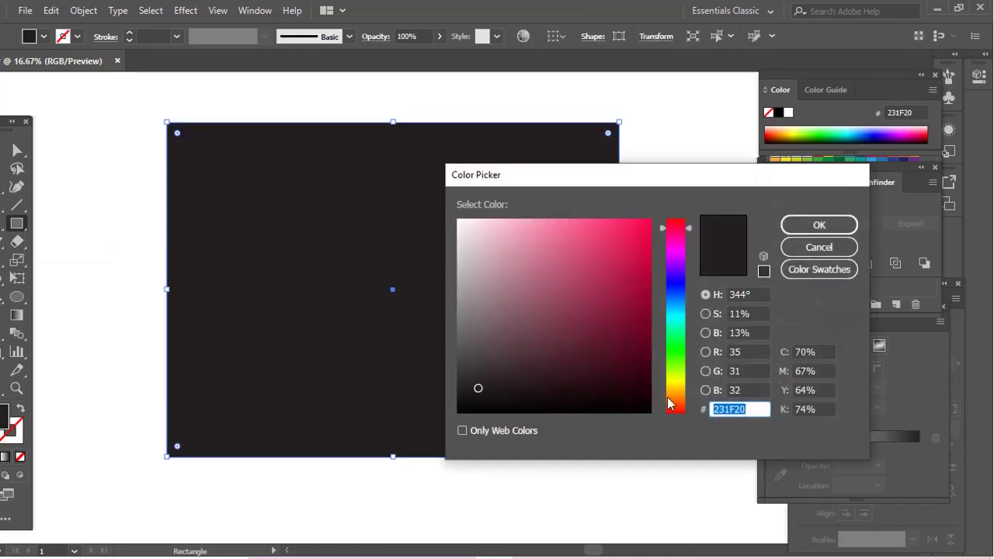
pyautogui.click(671, 403)
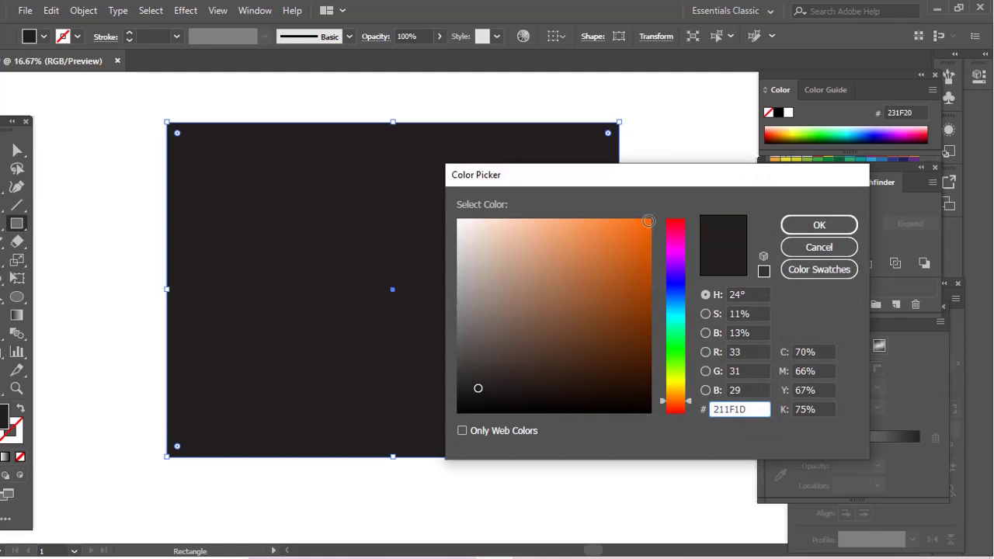
pyautogui.click(648, 221)
pyautogui.click(819, 225)
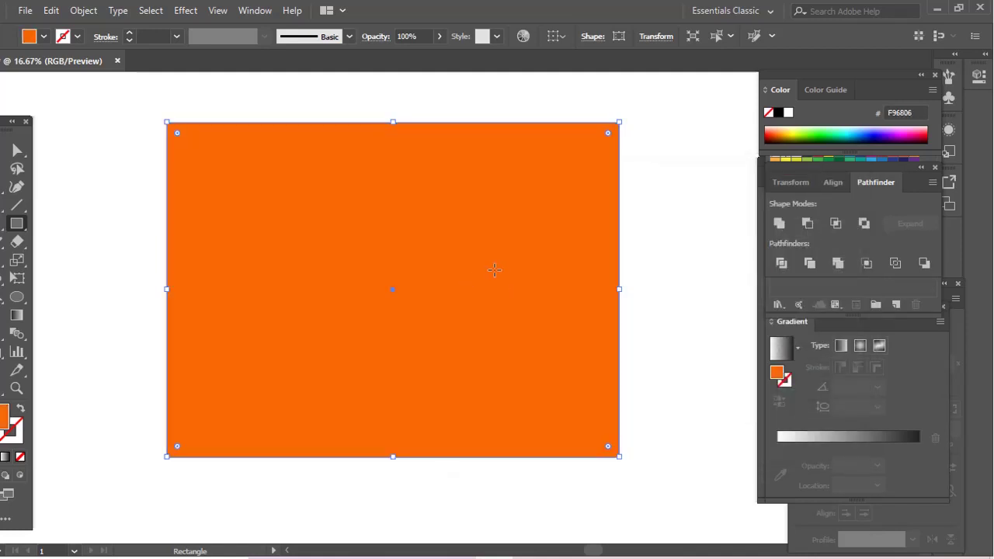
# Send the orange rectangle behind the helmet and deselect it
pyautogui.press('ctrl')
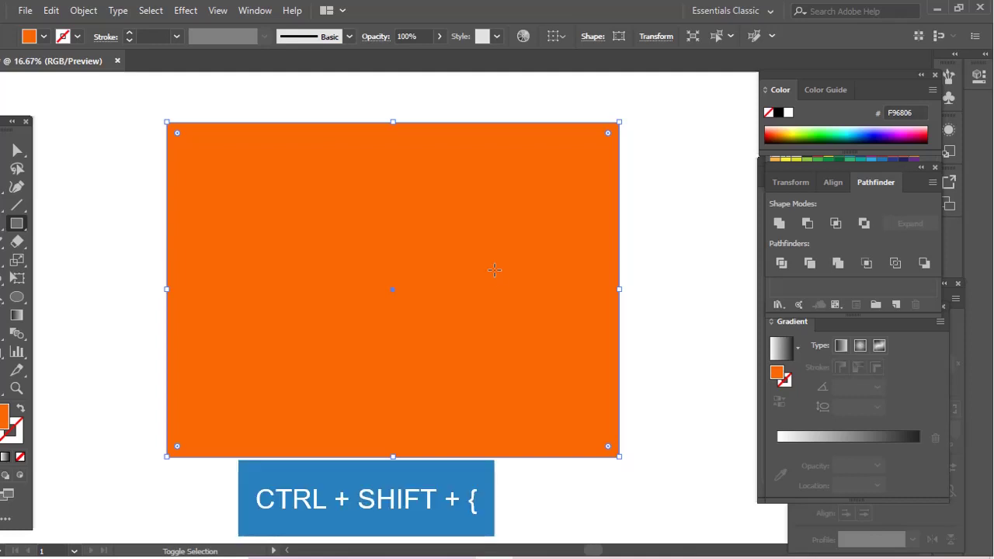
pyautogui.hotkey('ctrl', 'shift', '[')
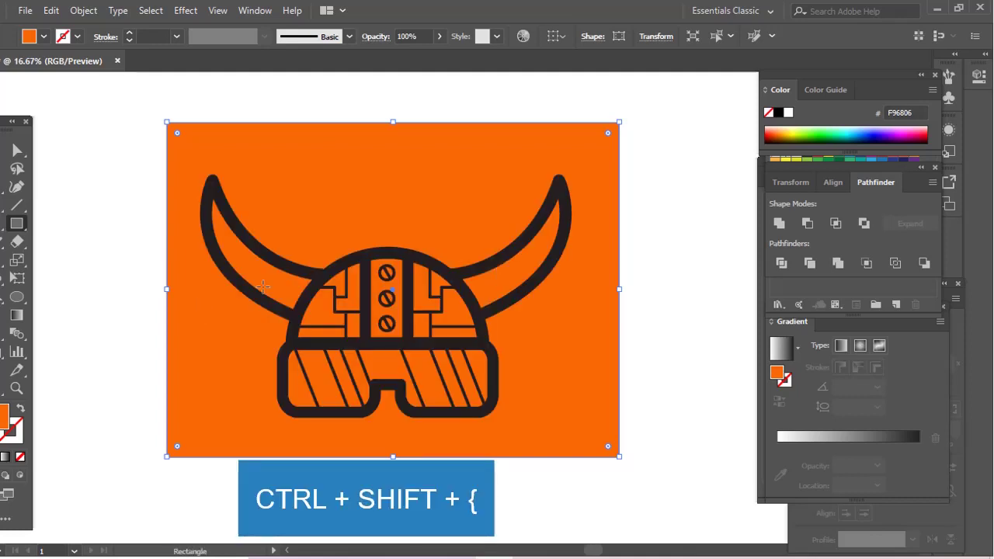
pyautogui.press('v')
pyautogui.click(150, 104)
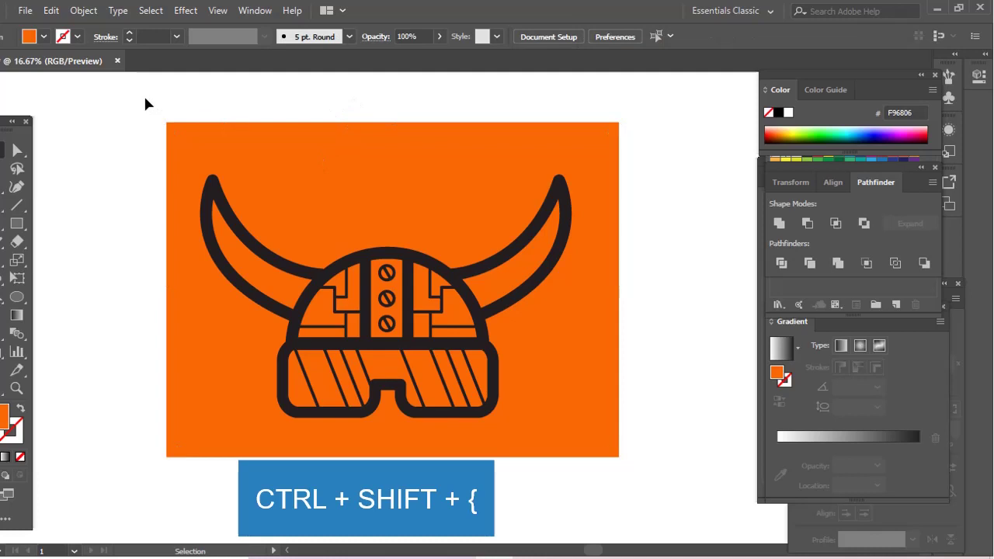
# Divide the rectangle and helmet with Pathfinder Divide and ungroup the pieces
pyautogui.moveTo(140, 104); pyautogui.dragTo(665, 481)
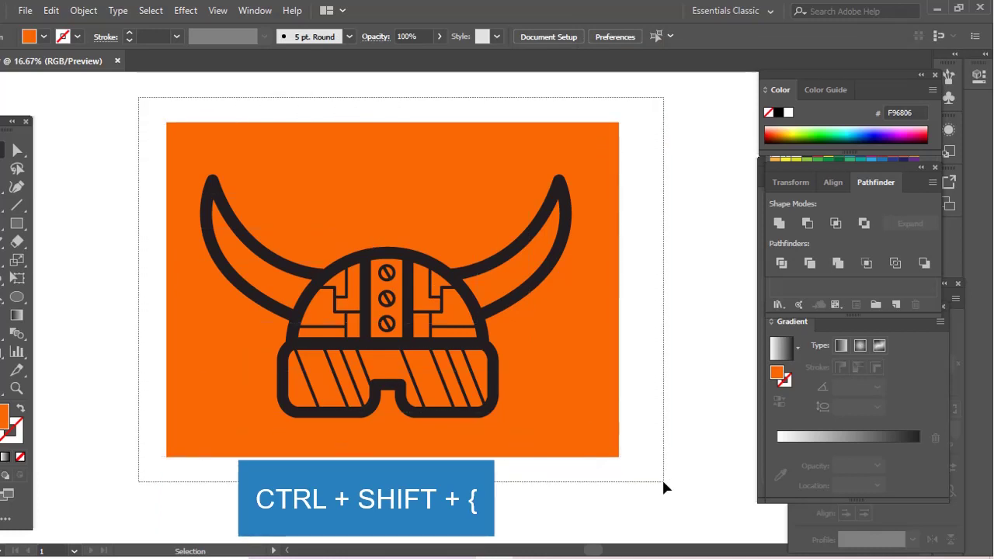
pyautogui.click(781, 264)
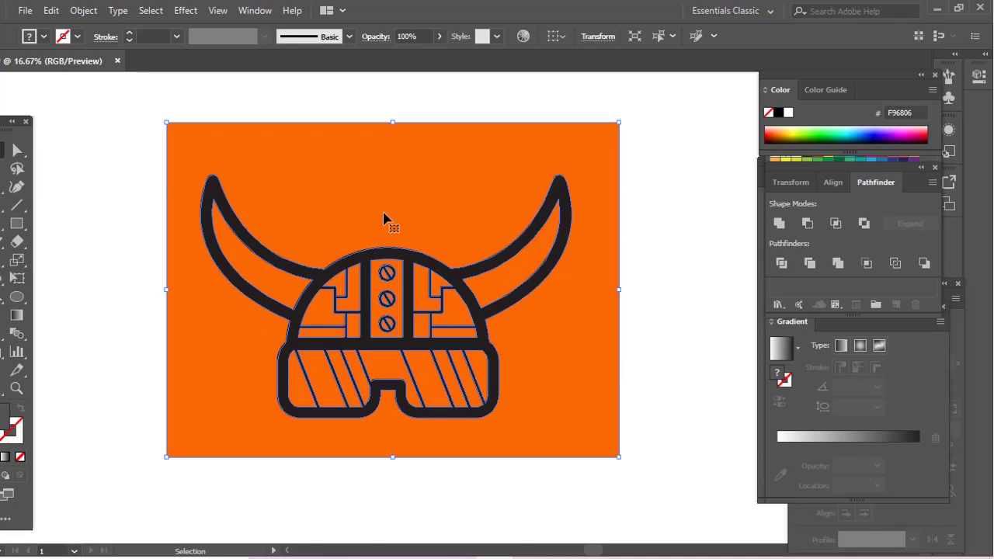
pyautogui.hotkey('ctrl', 'shift', 'g')
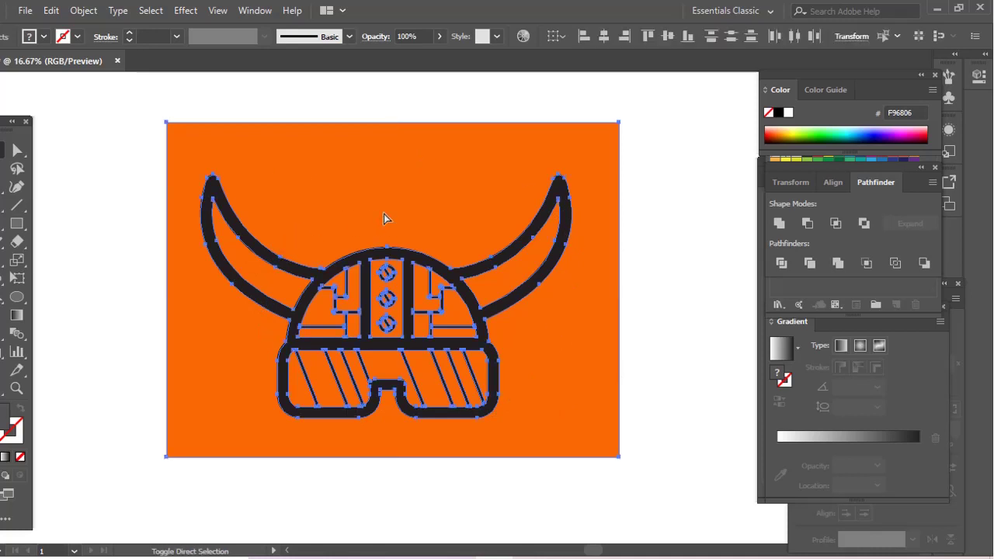
# Delete the leftover outer orange background piece, then zoom in on the goggles
pyautogui.click(621, 267)
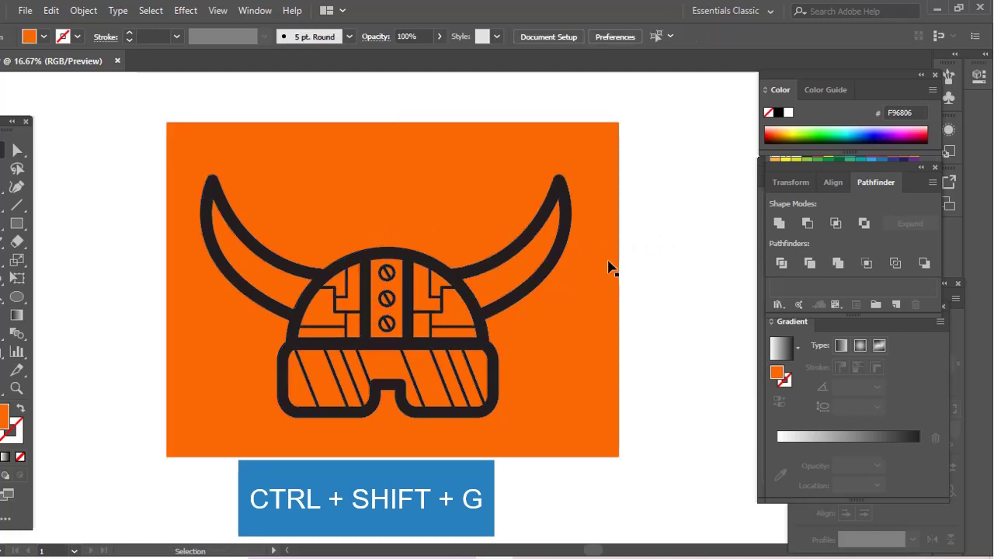
pyautogui.moveTo(608, 268); pyautogui.dragTo(381, 273)
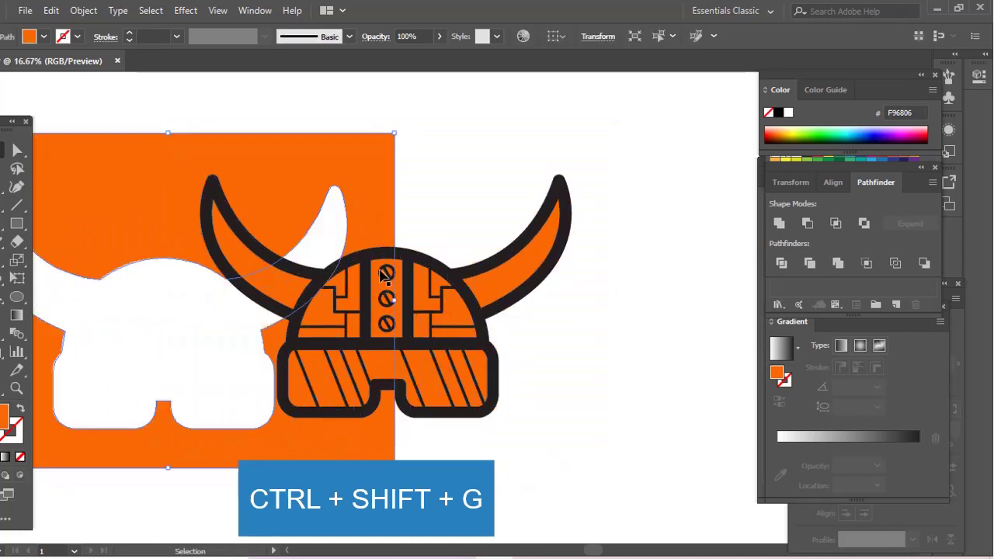
pyautogui.press('Delete')
pyautogui.press('z')
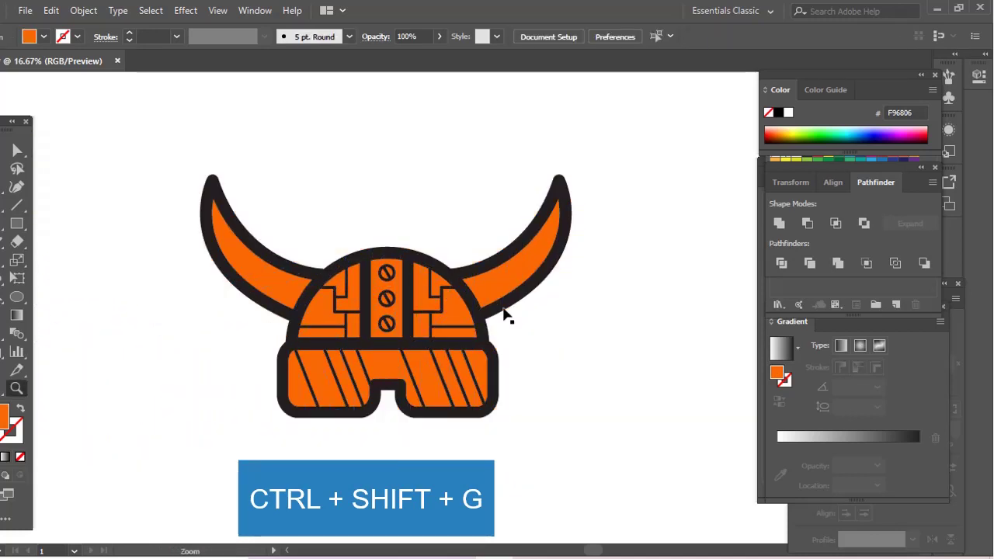
pyautogui.click(505, 312)
pyautogui.click(396, 335)
# Give the four goggle background pieces the dark outline colour
pyautogui.press('a')
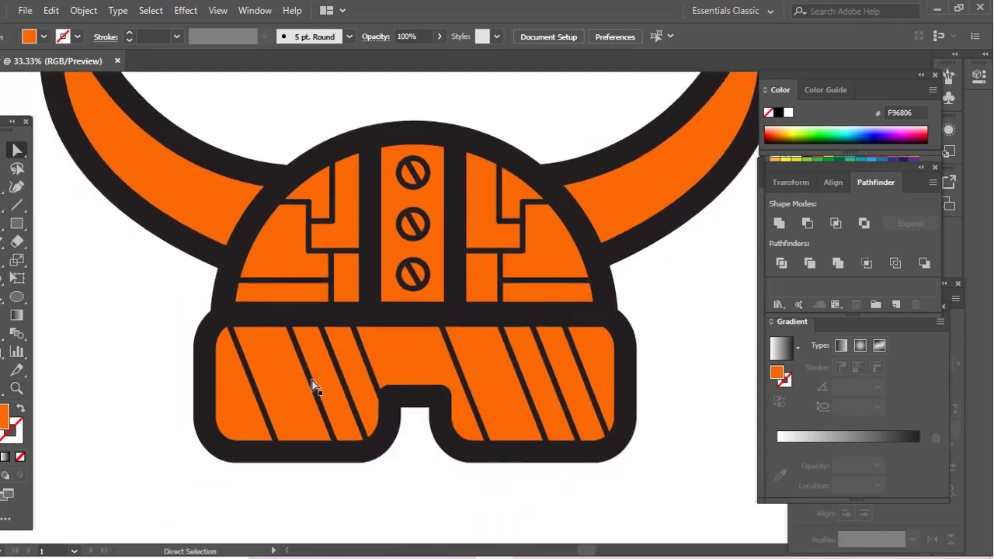
pyautogui.click(249, 409)
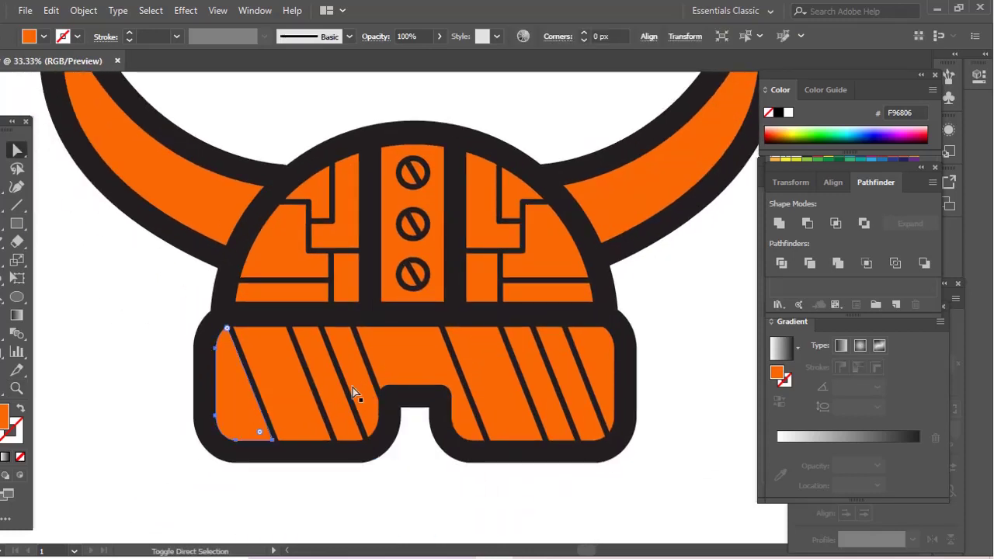
pyautogui.keyDown('shift'); pyautogui.click(326, 398); pyautogui.keyUp('shift')
pyautogui.keyDown('shift'); pyautogui.click(411, 365); pyautogui.keyUp('shift')
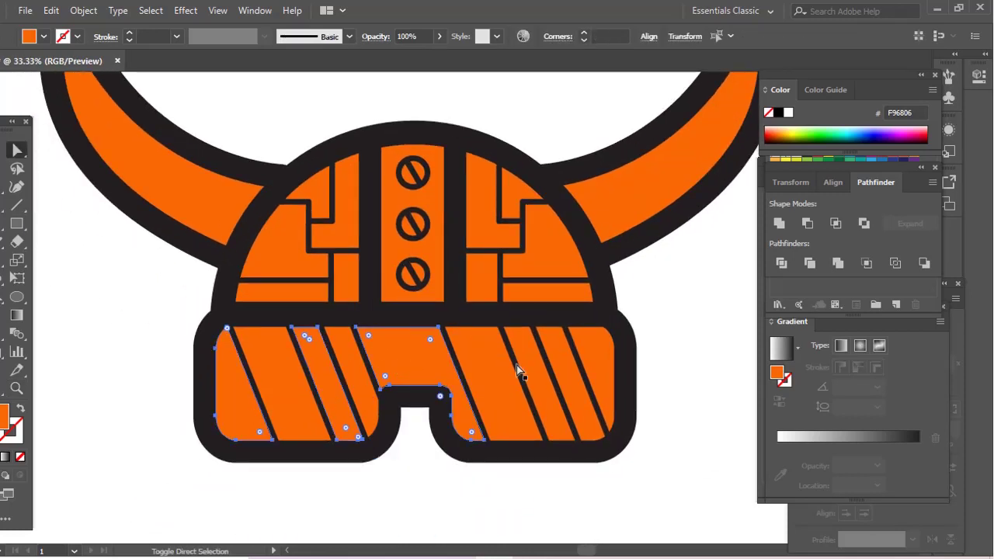
pyautogui.keyDown('shift'); pyautogui.click(532, 364); pyautogui.keyUp('shift')
pyautogui.press('i')
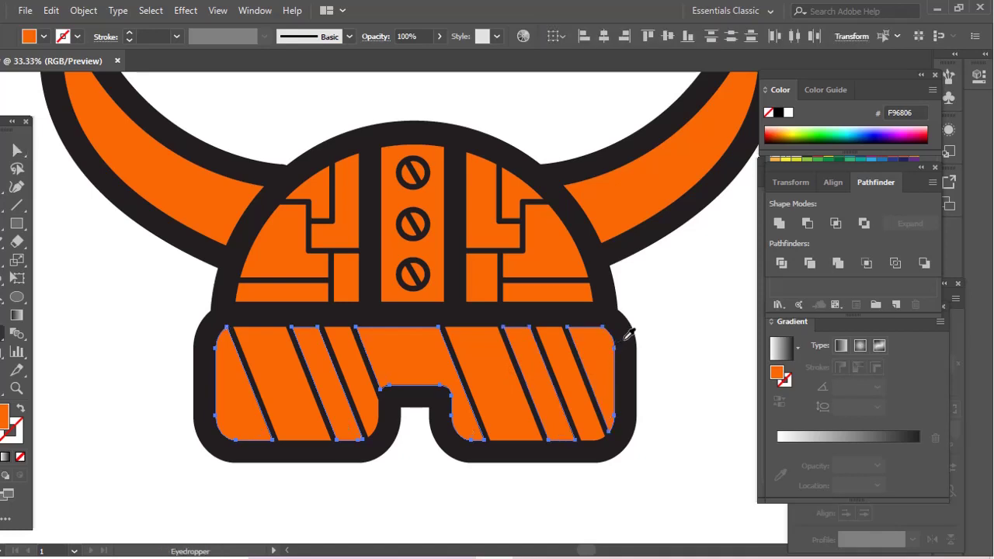
pyautogui.click(627, 334)
pyautogui.hotkey('ctrl', 'shift', 'a')
pyautogui.press('v')
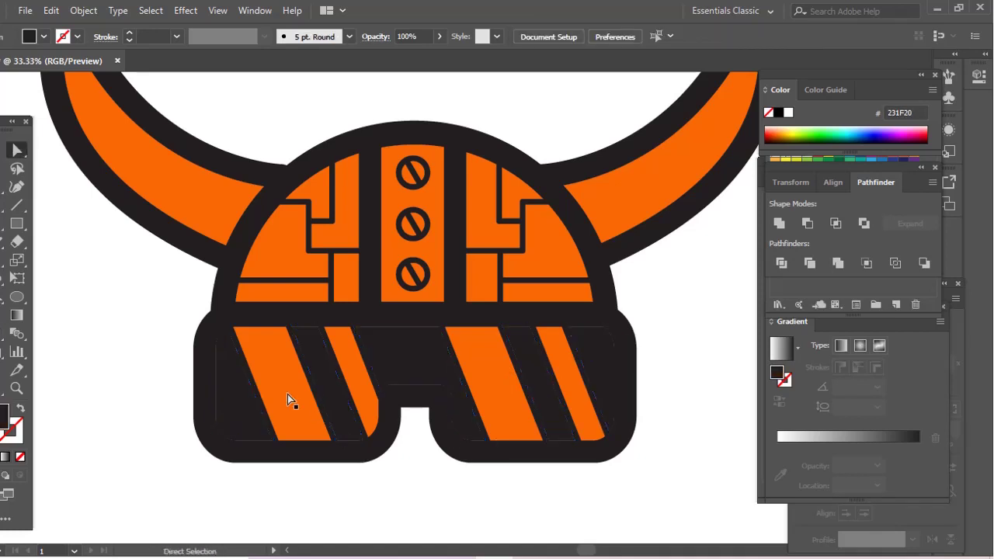
# Turn the four diagonal goggle stripes white, sampled from the background
pyautogui.click(287, 396)
pyautogui.keyDown('shift'); pyautogui.click(359, 384); pyautogui.keyUp('shift')
pyautogui.keyDown('shift'); pyautogui.click(500, 383); pyautogui.keyUp('shift')
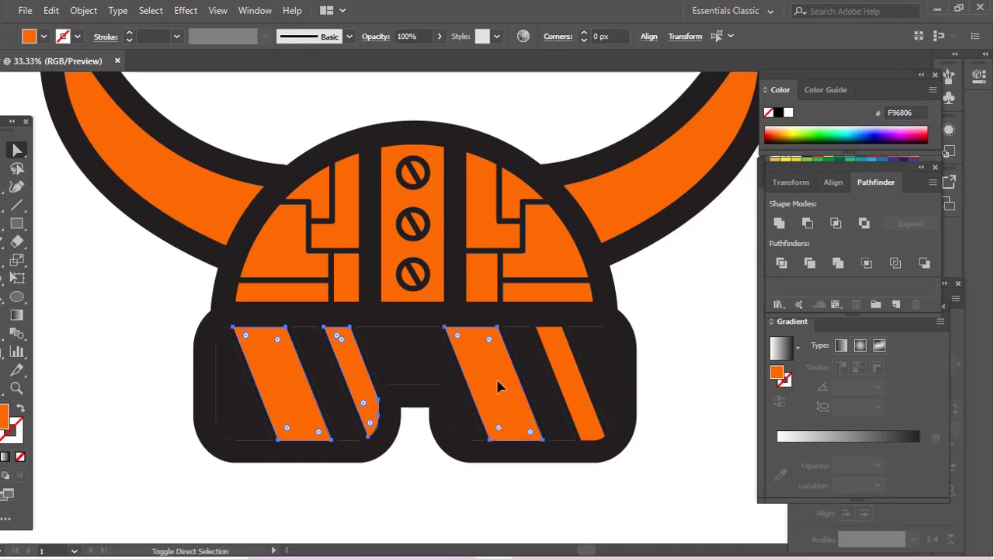
pyautogui.keyDown('shift'); pyautogui.click(574, 377); pyautogui.keyUp('shift')
pyautogui.press('i')
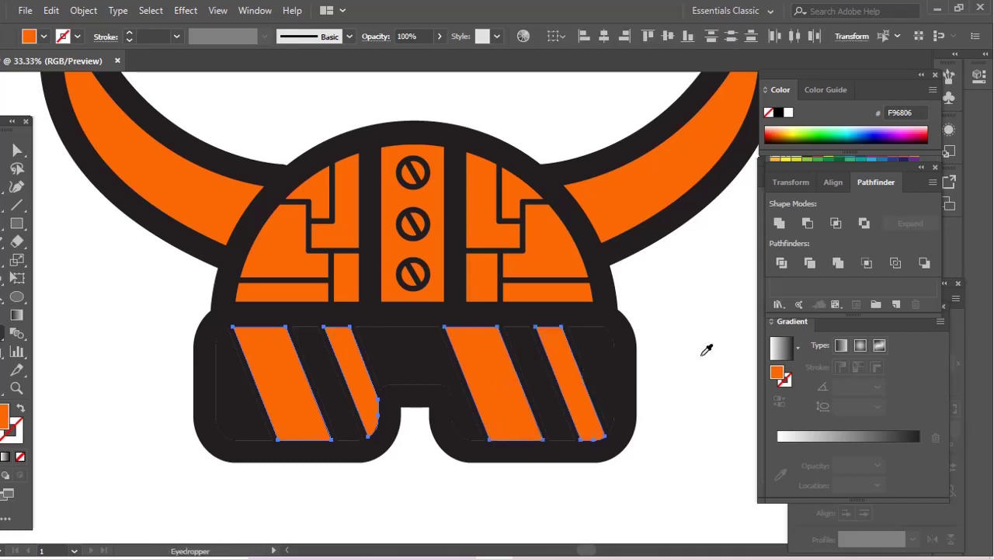
pyautogui.click(704, 350)
pyautogui.keyDown('ctrl'); pyautogui.click(657, 373); pyautogui.keyUp('ctrl')
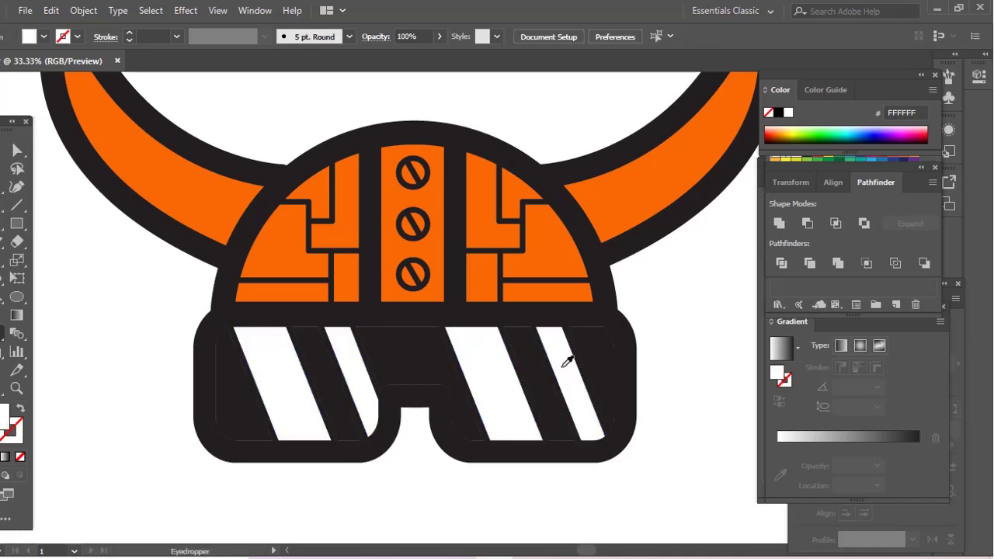
pyautogui.press('z')
pyautogui.keyDown('alt'); pyautogui.click(463, 334); pyautogui.keyUp('alt')
pyautogui.moveTo(462, 334); pyautogui.dragTo(478, 356)
# Select the orange side-panel pieces on both sides of the helmet dome
pyautogui.click(441, 309)
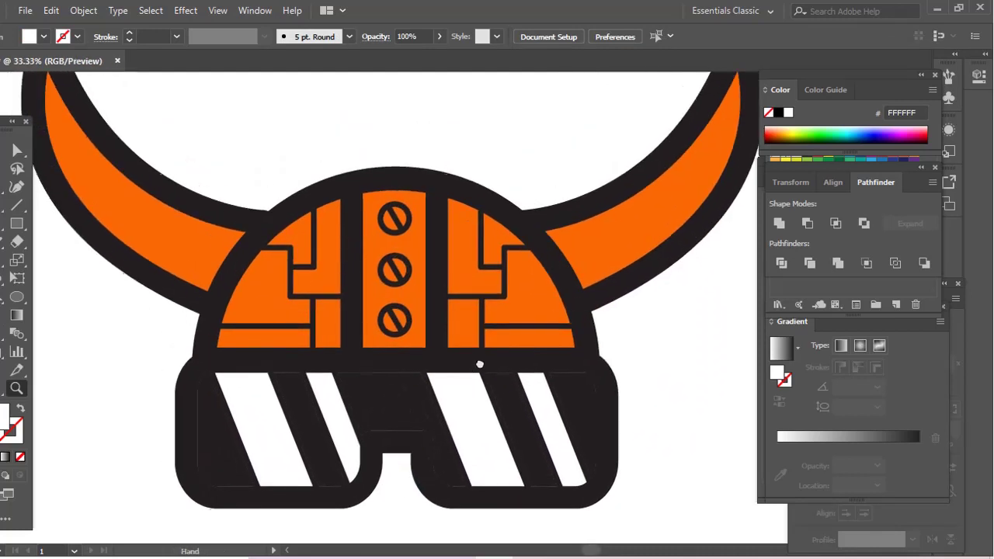
pyautogui.press('a')
pyautogui.click(506, 341)
pyautogui.keyDown('shift'); pyautogui.click(293, 347); pyautogui.keyUp('shift')
pyautogui.keyDown('shift'); pyautogui.click(309, 323); pyautogui.keyUp('shift')
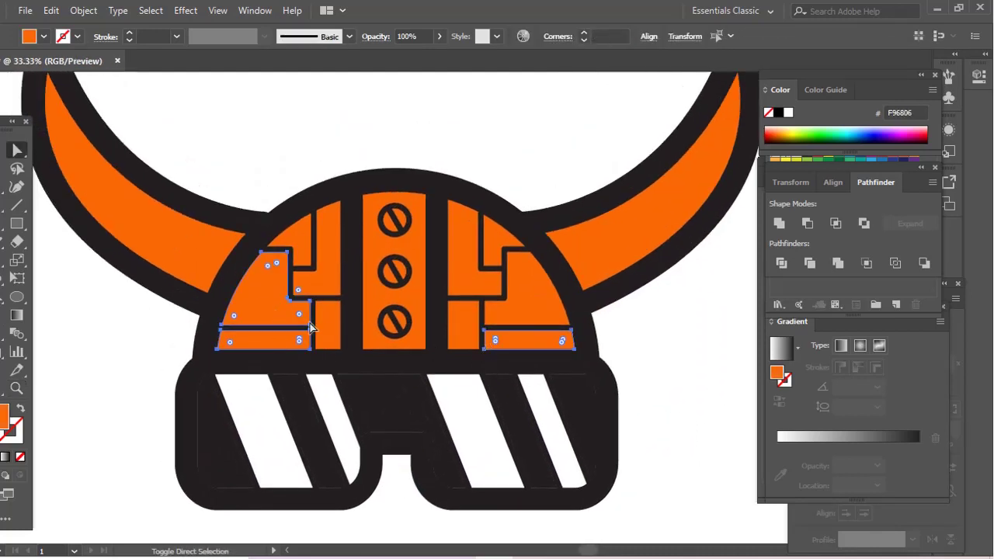
pyautogui.keyDown('shift'); pyautogui.click(303, 236); pyautogui.keyUp('shift')
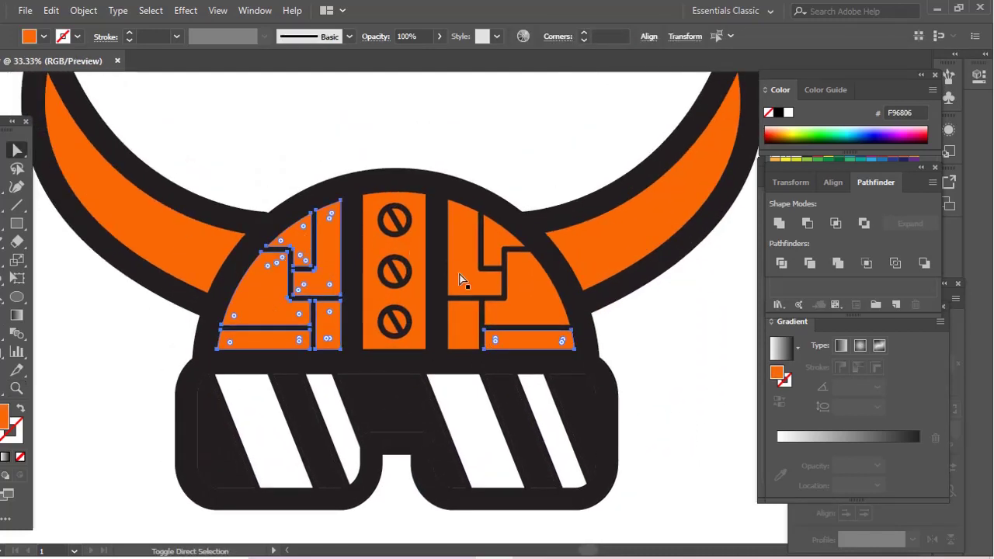
pyautogui.keyDown('shift'); pyautogui.click(463, 279); pyautogui.keyUp('shift')
pyautogui.keyDown('shift'); pyautogui.click(552, 304); pyautogui.keyUp('shift')
pyautogui.keyDown('shift'); pyautogui.click(501, 246); pyautogui.keyUp('shift')
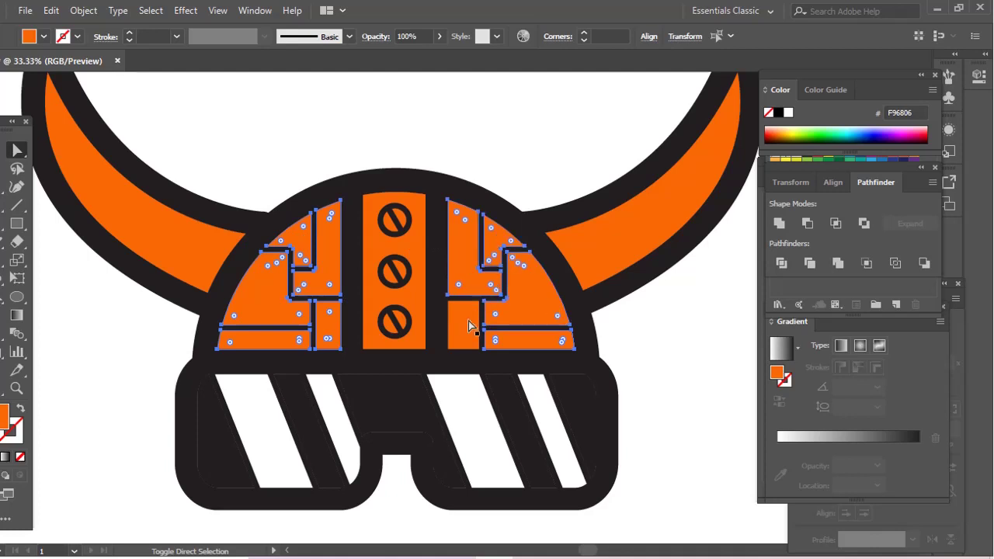
pyautogui.keyDown('shift'); pyautogui.click(466, 322); pyautogui.keyUp('shift')
# Fill the selected helmet side panels with medium grey A09D9C
pyautogui.doubleClick(3, 419)
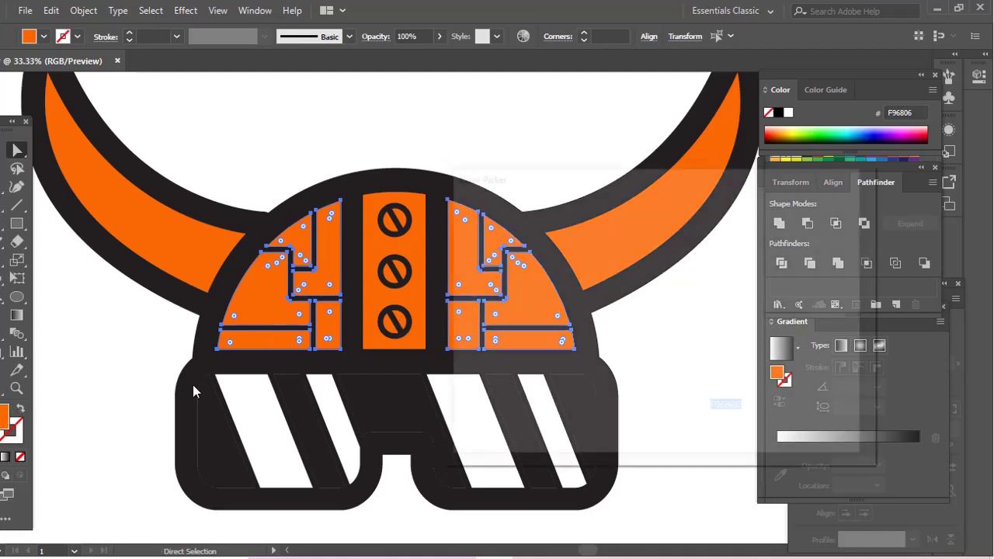
pyautogui.click(462, 289)
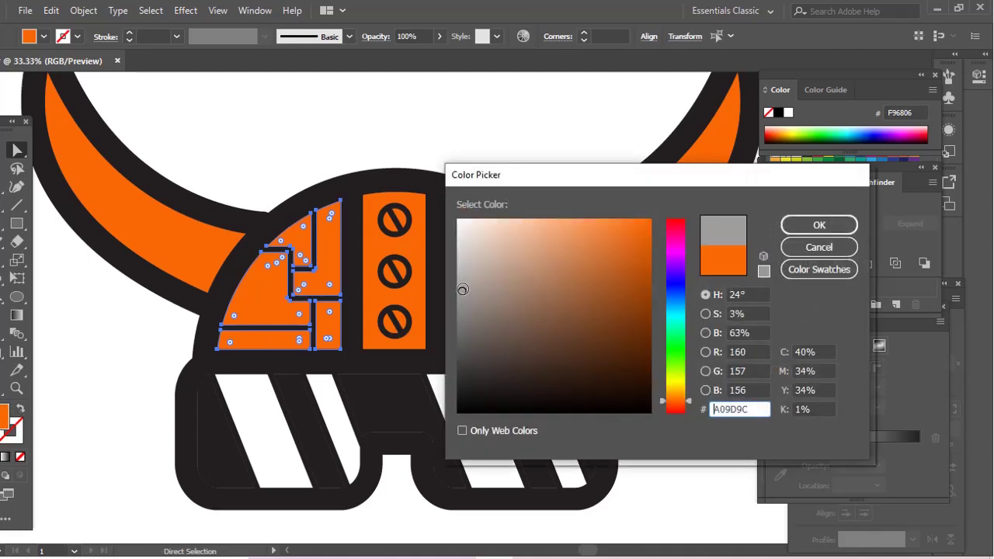
pyautogui.click(794, 226)
pyautogui.hotkey('ctrl', 'shift', 'a')
# Colour the orange halves of the three screw heads with the helmet grey
pyautogui.press('z')
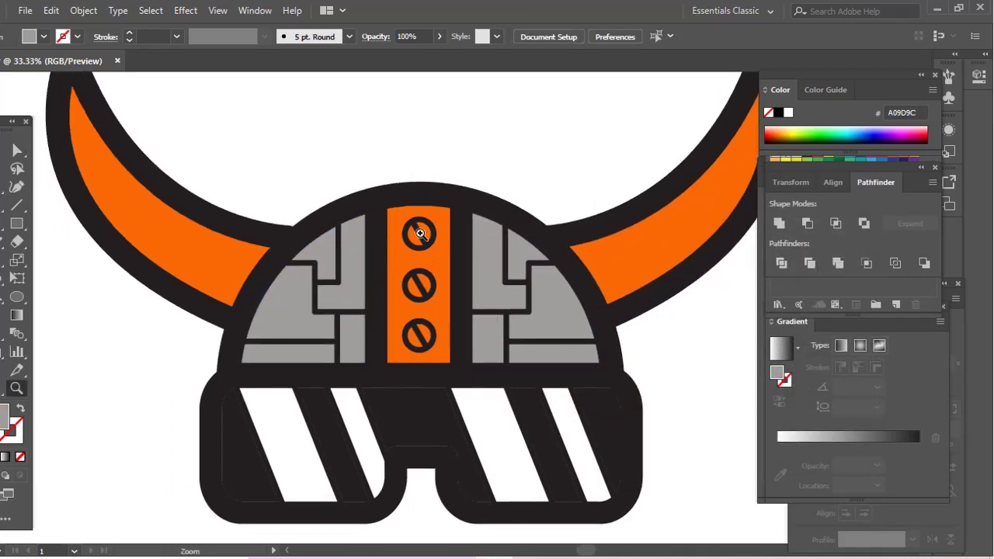
pyautogui.moveTo(385, 163); pyautogui.dragTo(466, 346)
pyautogui.press('a')
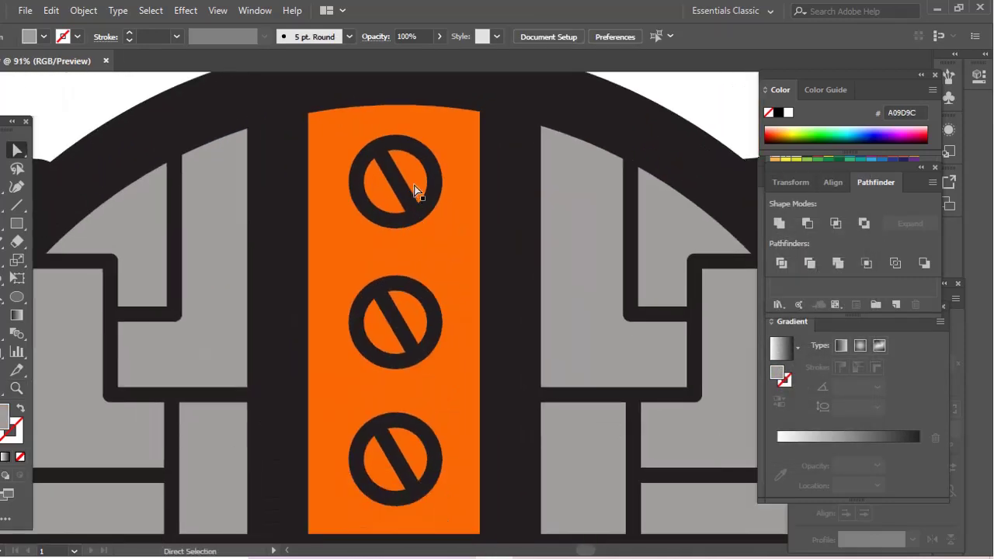
pyautogui.click(418, 186)
pyautogui.keyDown('shift'); pyautogui.click(416, 324); pyautogui.keyUp('shift')
pyautogui.keyDown('shift'); pyautogui.click(409, 456); pyautogui.keyUp('shift')
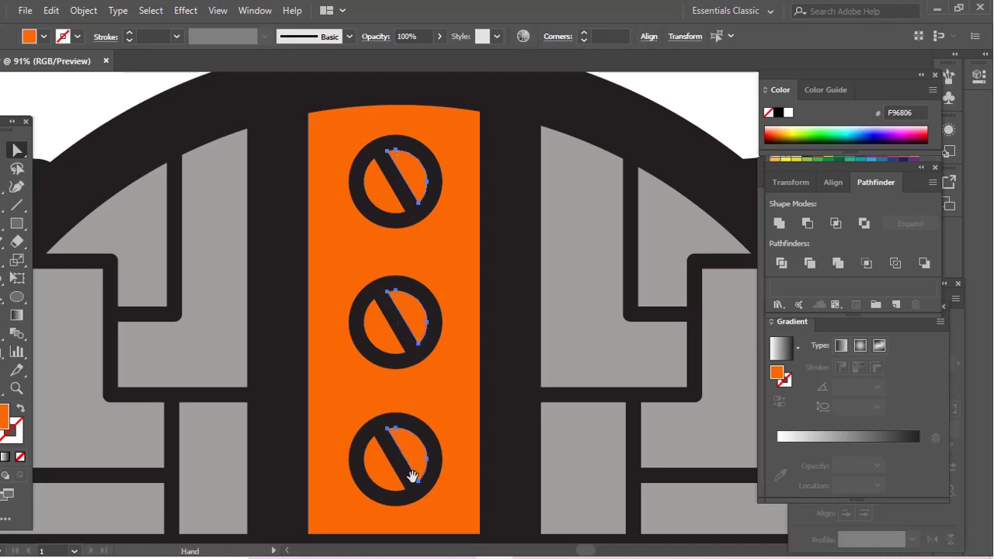
pyautogui.scroll(-5, 410, 469)
pyautogui.press('i')
pyautogui.click(574, 258)
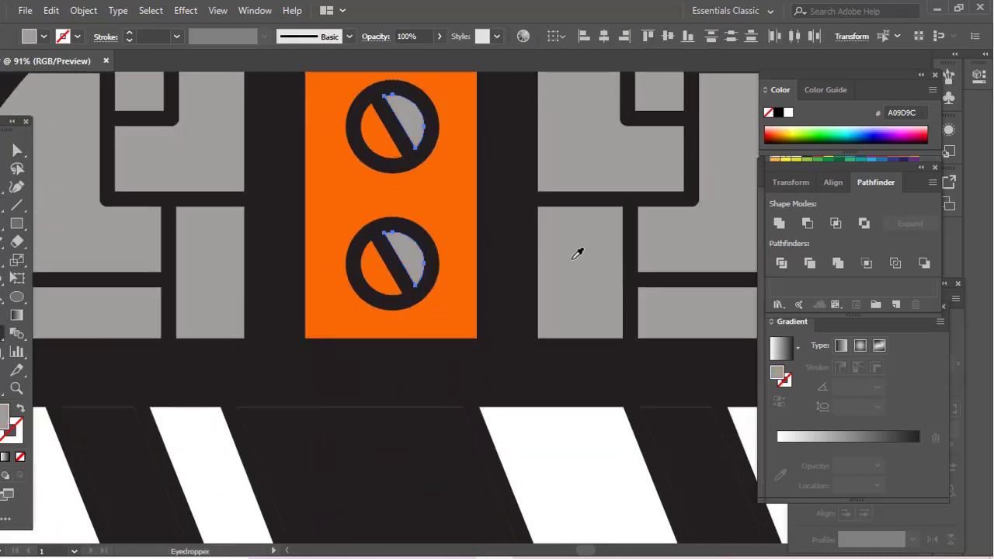
pyautogui.scroll(3, 559, 311)
# Fill the left halves of the three screw heads with dark grey 4F4D4C
pyautogui.press('a')
pyautogui.click(381, 392)
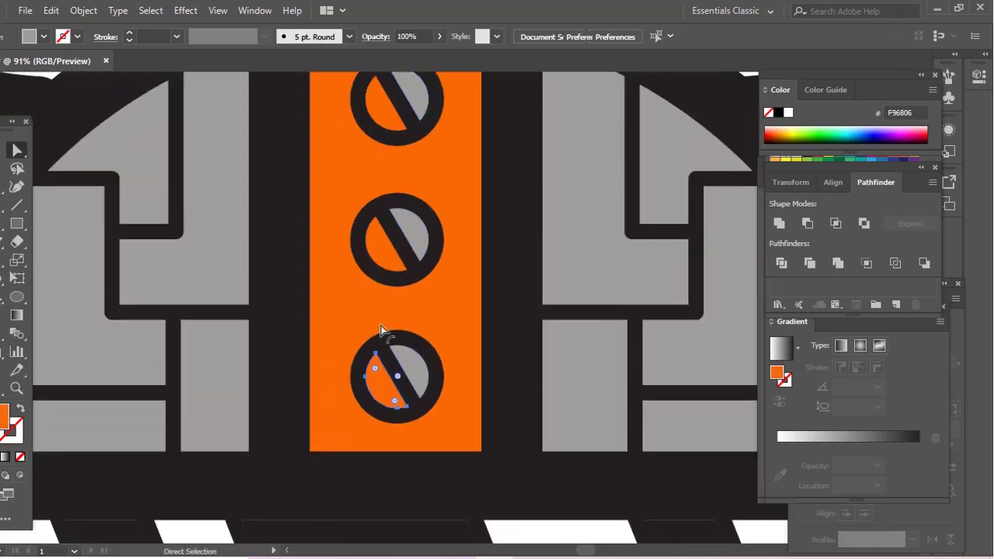
pyautogui.keyDown('shift'); pyautogui.click(383, 255); pyautogui.keyUp('shift')
pyautogui.keyDown('shift'); pyautogui.click(383, 121); pyautogui.keyUp('shift')
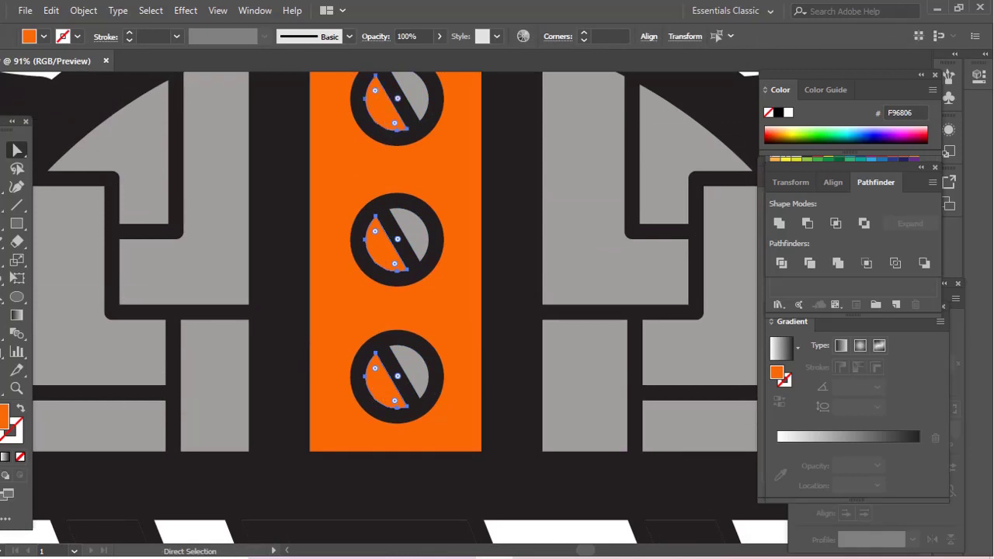
pyautogui.doubleClick(5, 415)
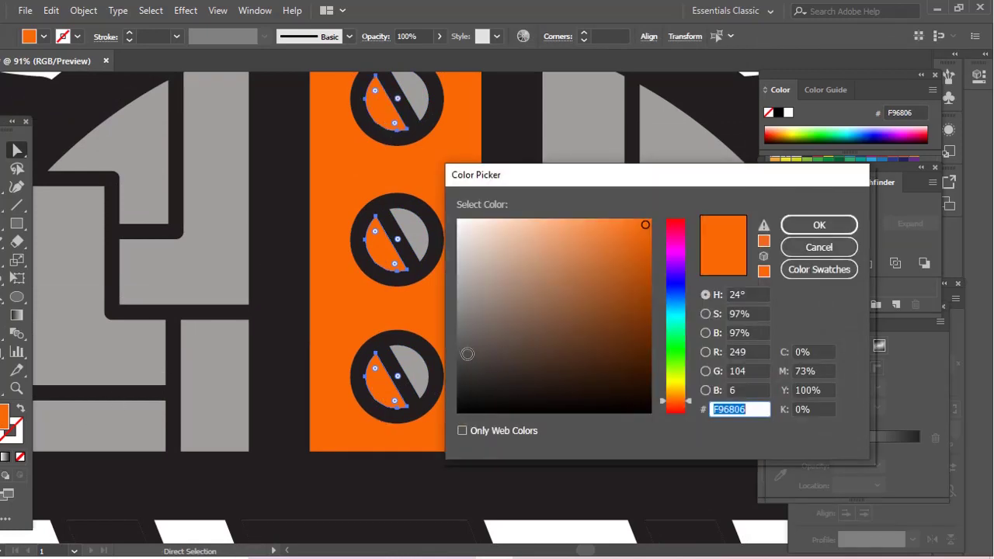
pyautogui.click(465, 353)
pyautogui.click(807, 223)
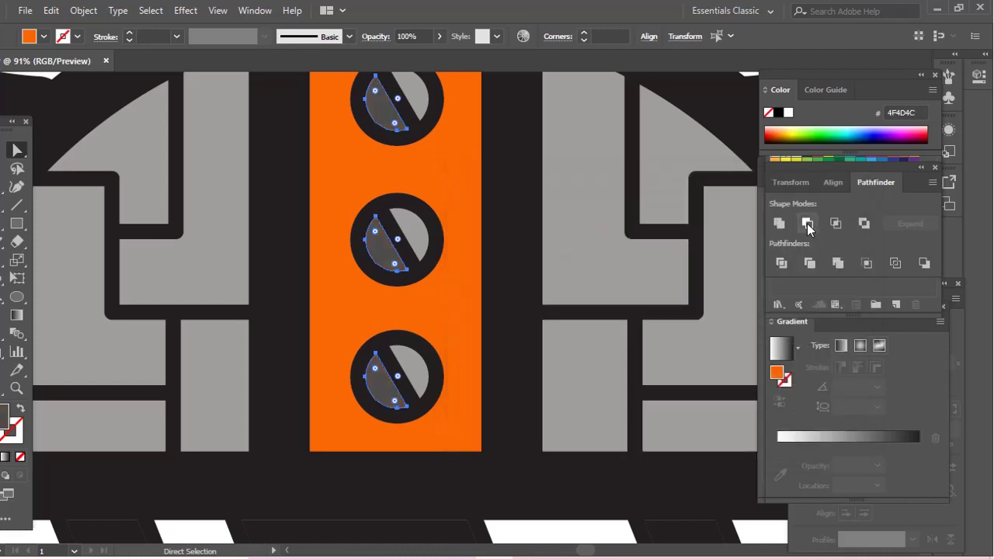
pyautogui.hotkey('ctrl', 'shift', 'a')
# Recolour both orange horns with the helmet grey
pyautogui.hotkey('ctrl', '-')
pyautogui.hotkey('ctrl', '-')
pyautogui.hotkey('ctrl', '-')
pyautogui.hotkey('ctrl', '-')
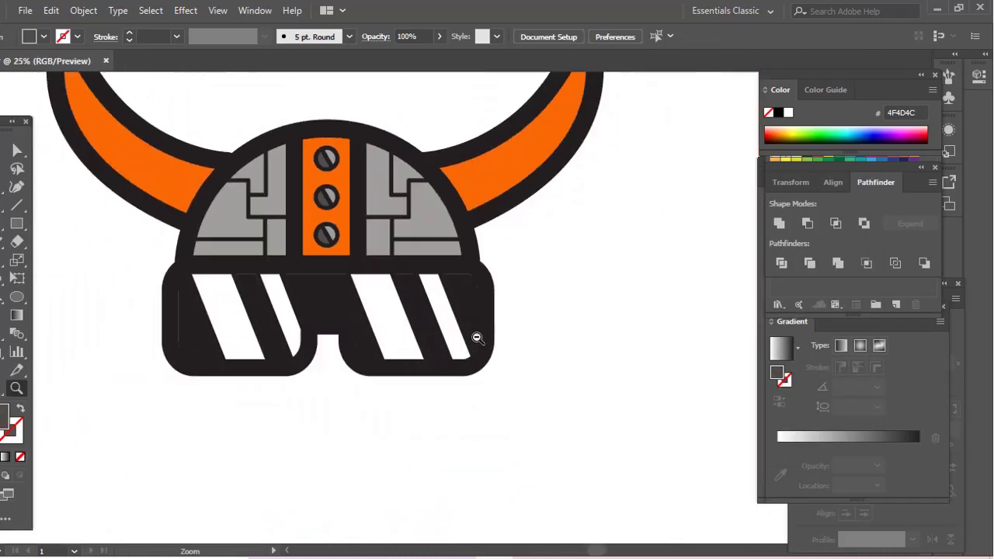
pyautogui.hotkey('ctrl', '-')
pyautogui.click(520, 380)
pyautogui.keyDown('alt'); pyautogui.click(525, 339); pyautogui.keyUp('alt')
pyautogui.press('a')
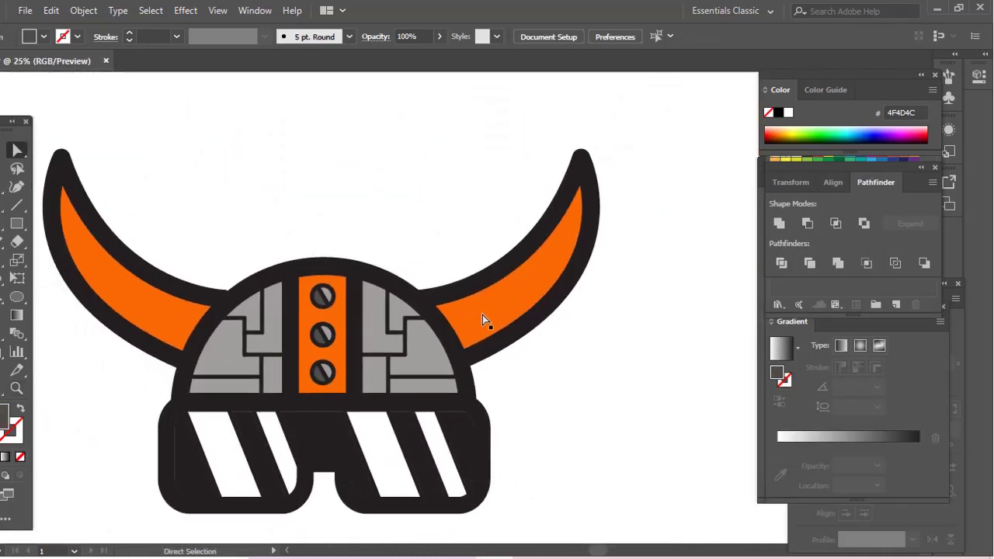
pyautogui.click(510, 312)
pyautogui.moveTo(248, 316); pyautogui.dragTo(330, 326)
pyautogui.keyDown('shift'); pyautogui.click(271, 329); pyautogui.keyUp('shift')
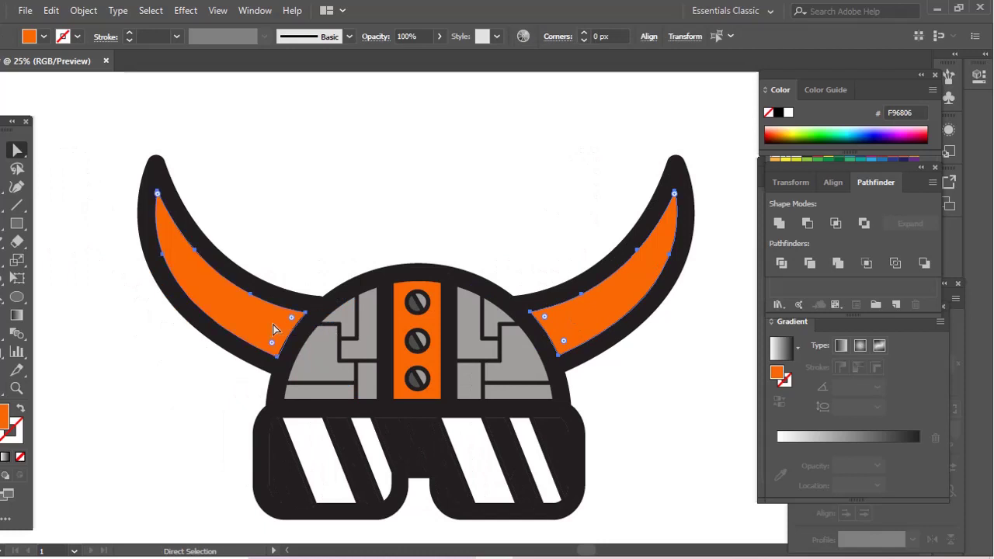
pyautogui.press('i')
pyautogui.click(301, 357)
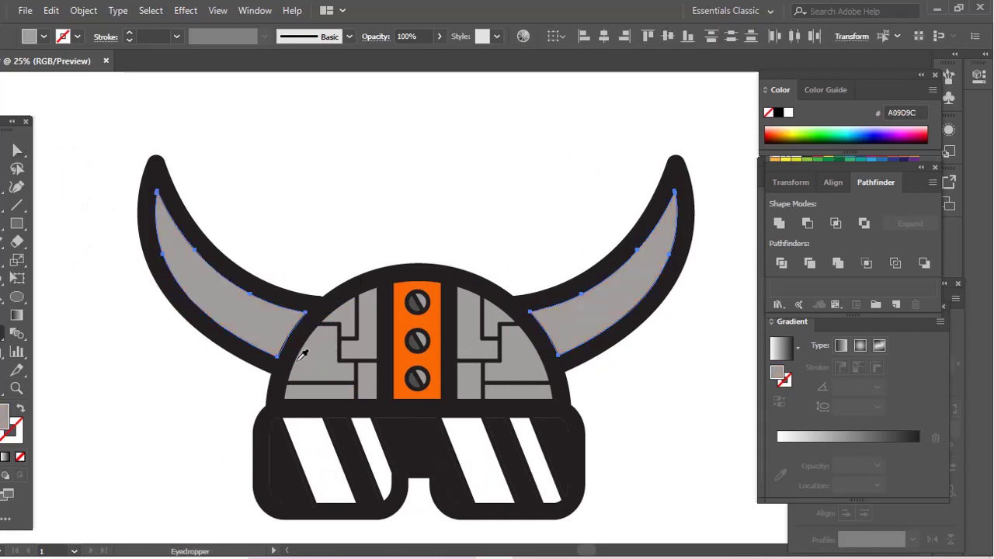
# Change the horns' fill to lighter grey DDD6D4
pyautogui.doubleClick(6, 416)
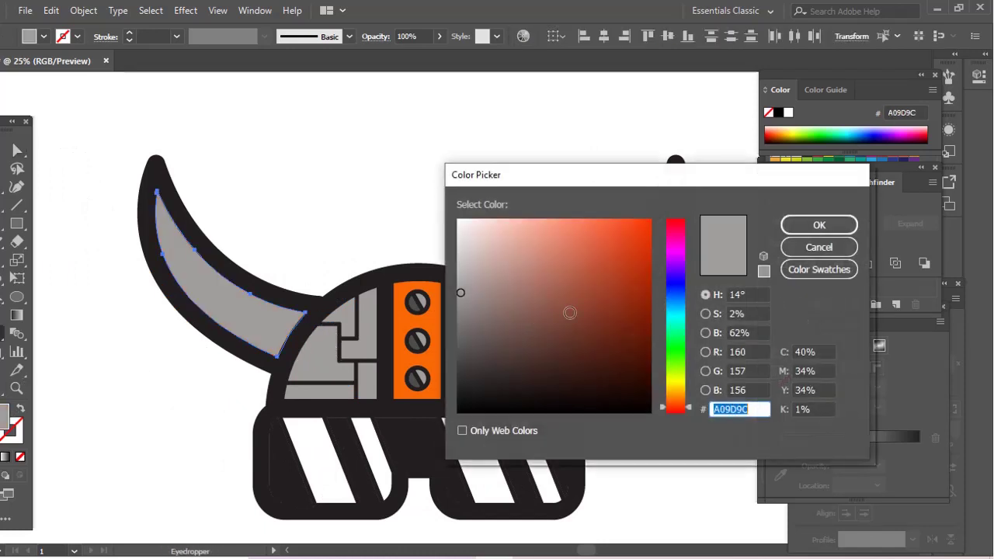
pyautogui.write('DDD6D4')
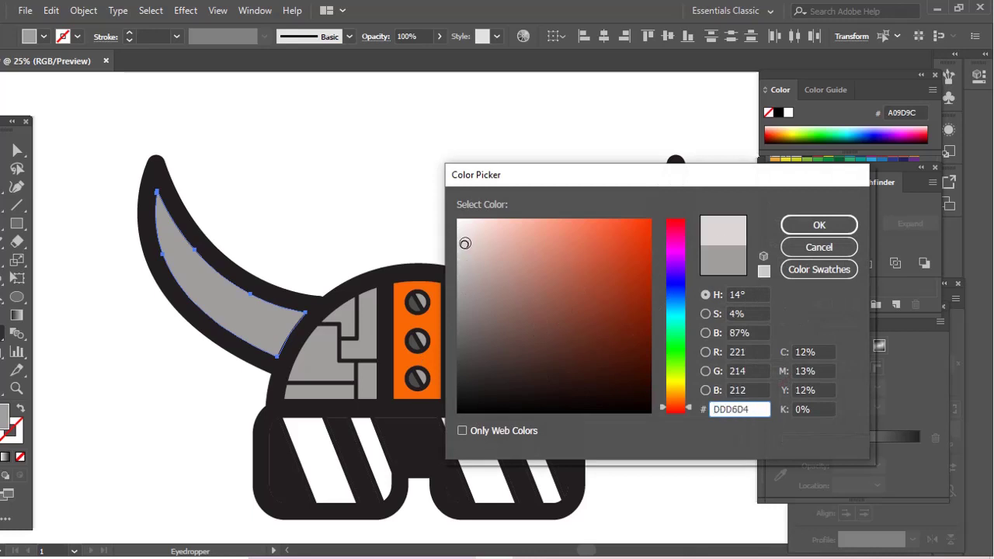
pyautogui.click(815, 225)
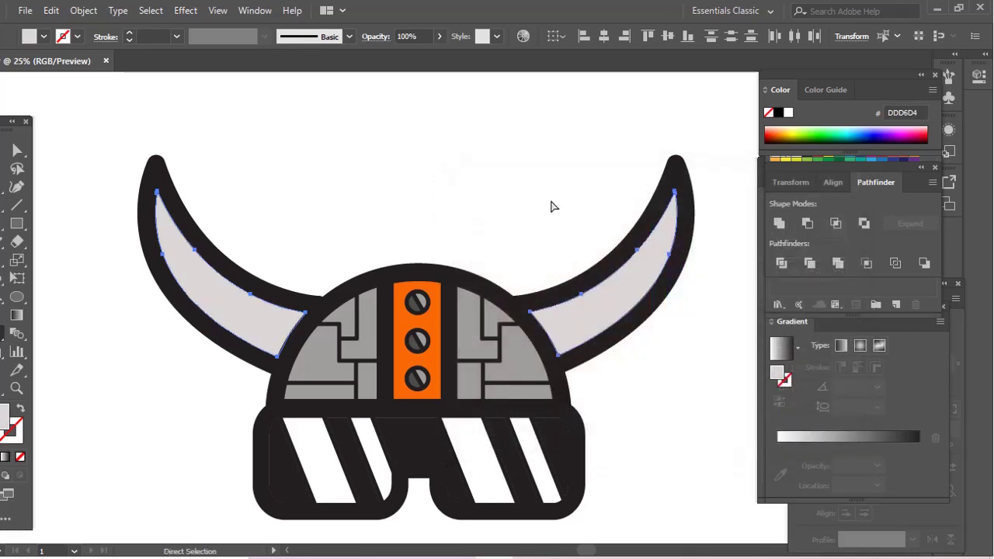
pyautogui.keyDown('ctrl'); pyautogui.click(550, 204); pyautogui.keyUp('ctrl')
pyautogui.click(16, 187)
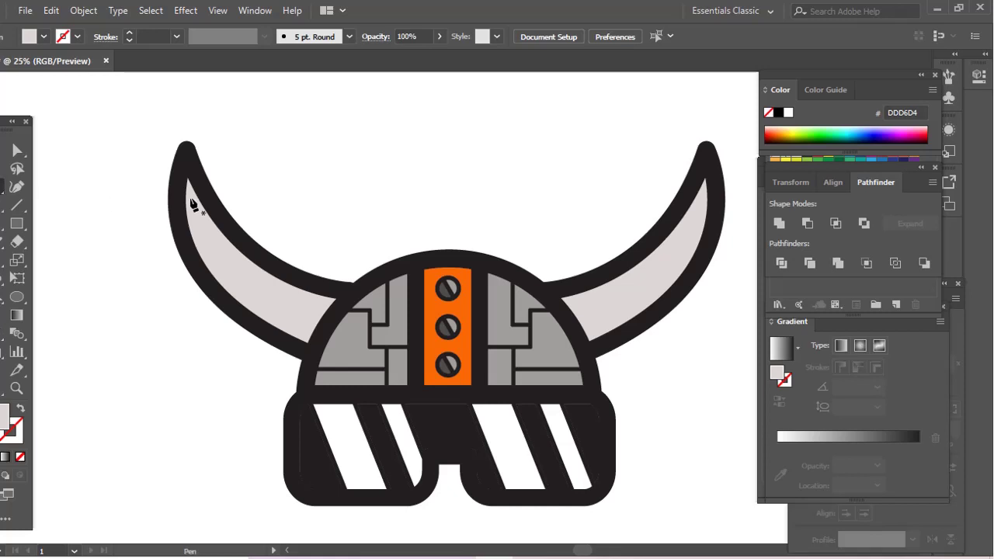
# Draw a curved shadow shape along the inner curve of the left horn
pyautogui.click(185, 149)
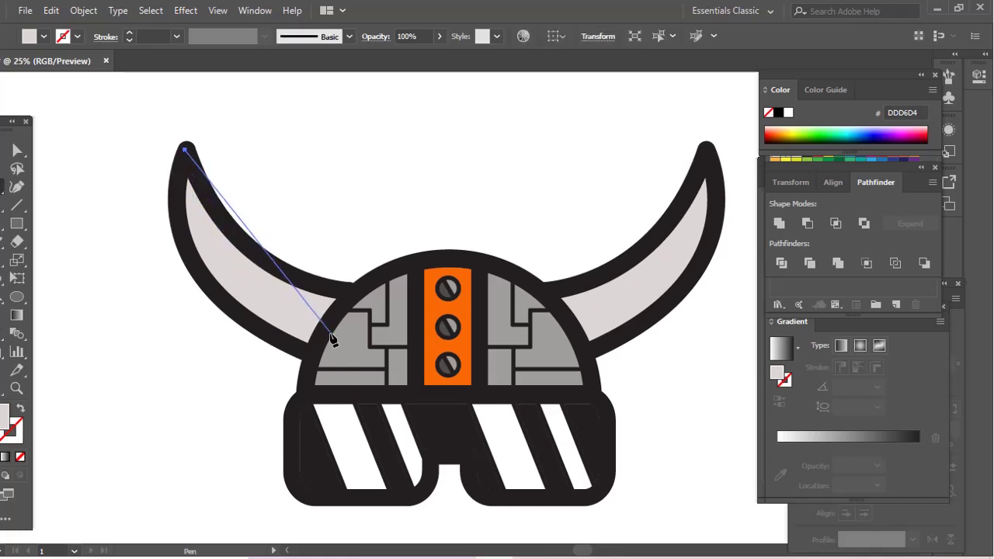
pyautogui.moveTo(332, 334); pyautogui.dragTo(488, 386)
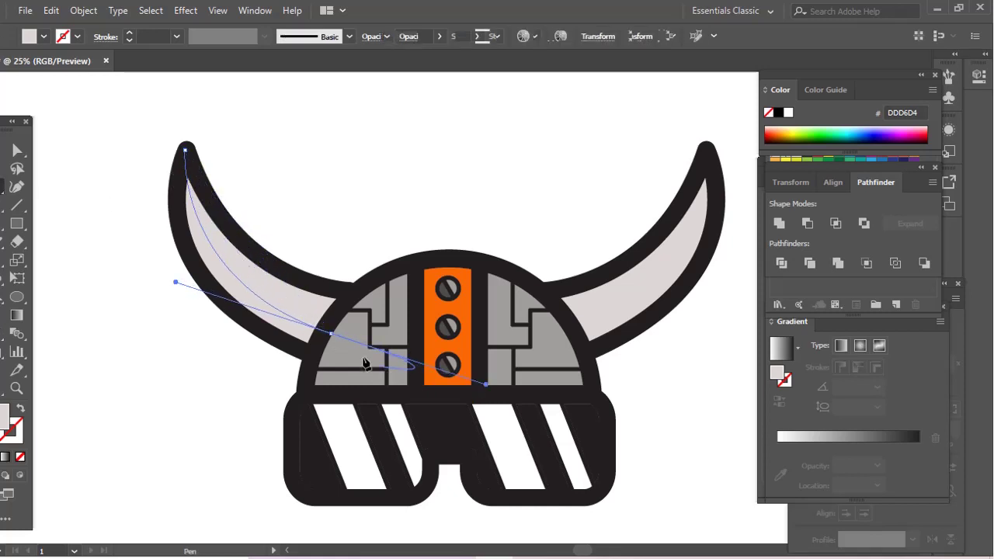
pyautogui.click(331, 334)
pyautogui.click(313, 348)
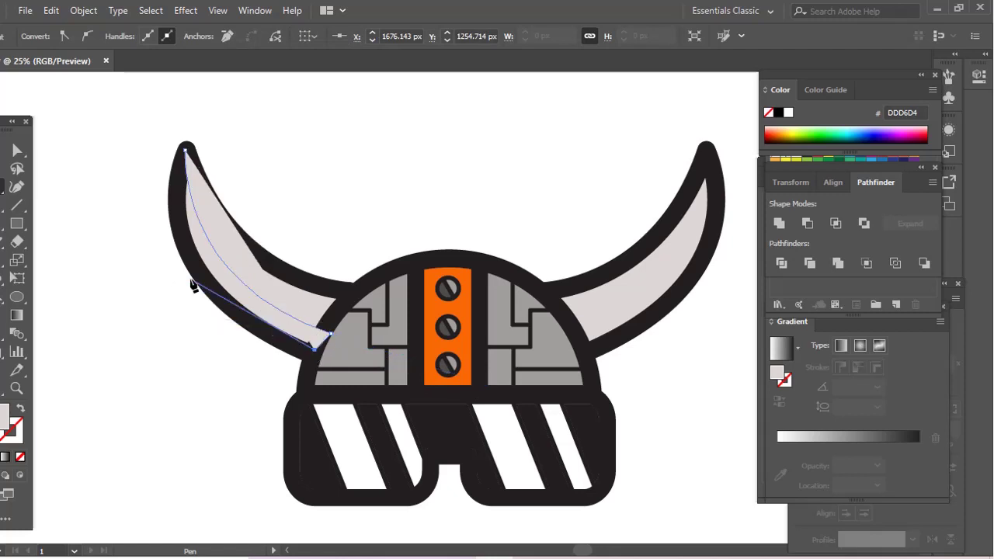
pyautogui.moveTo(185, 149); pyautogui.dragTo(176, 282)
pyautogui.press('a')
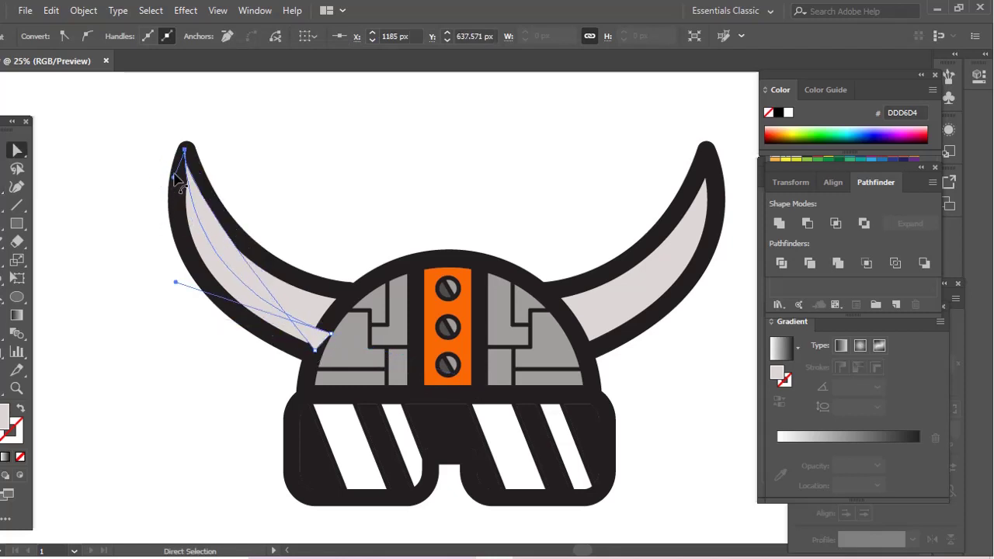
pyautogui.moveTo(174, 179); pyautogui.dragTo(153, 326)
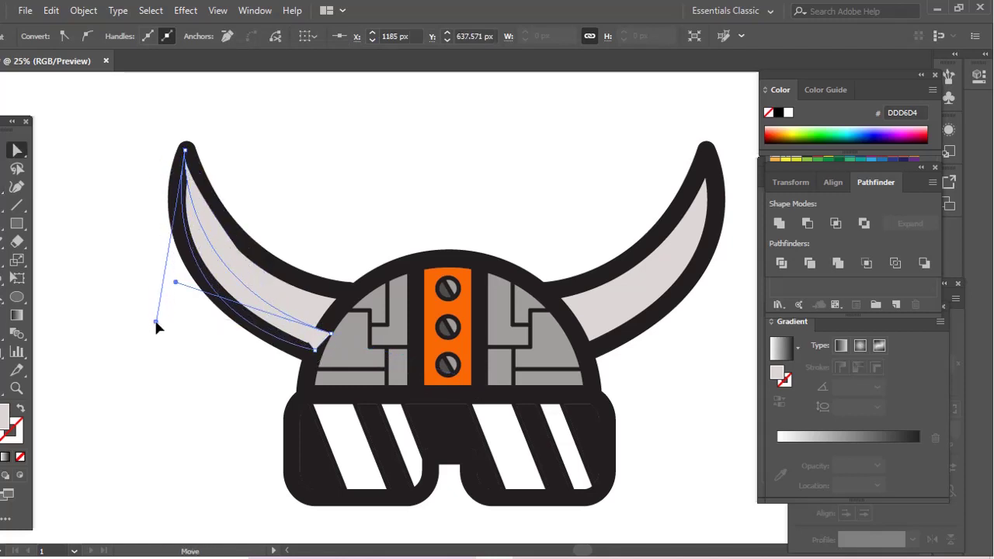
# Fill the horn shadow with the helmet's medium grey A09D9C
pyautogui.press('i')
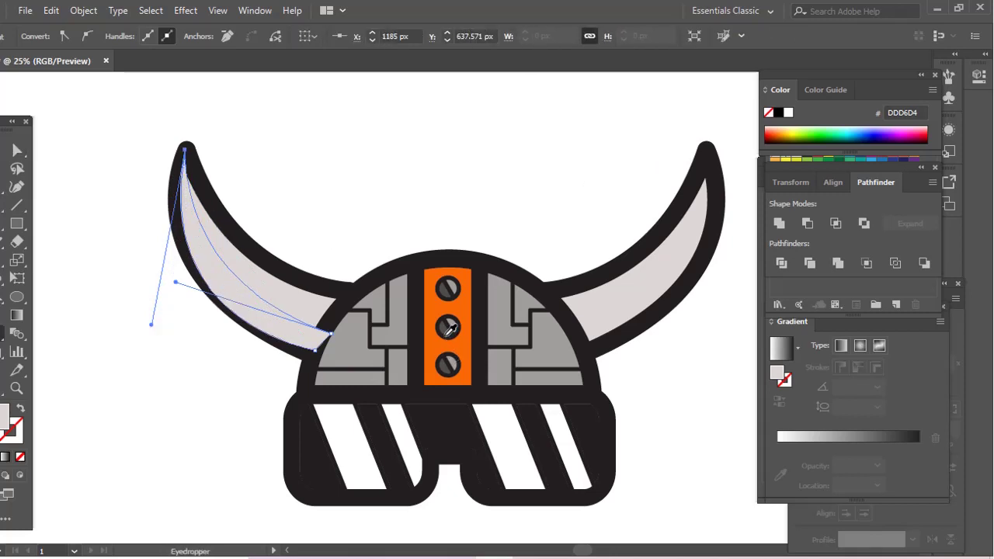
pyautogui.click(447, 329)
pyautogui.click(400, 323)
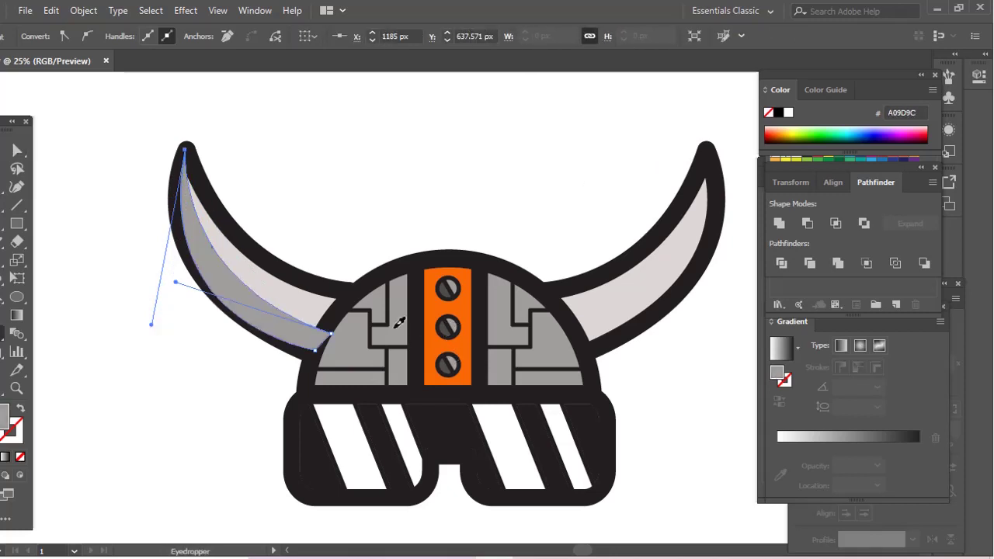
pyautogui.press('a')
pyautogui.click(323, 196)
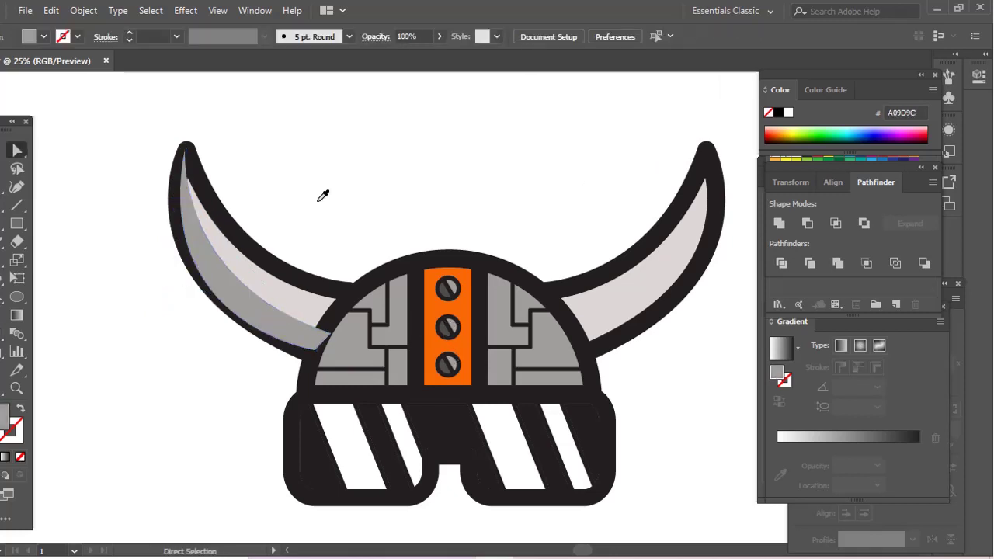
# Delete the left horn's shadow, then undo to bring it back
pyautogui.click(266, 327)
pyautogui.press('Delete')
pyautogui.press('v')
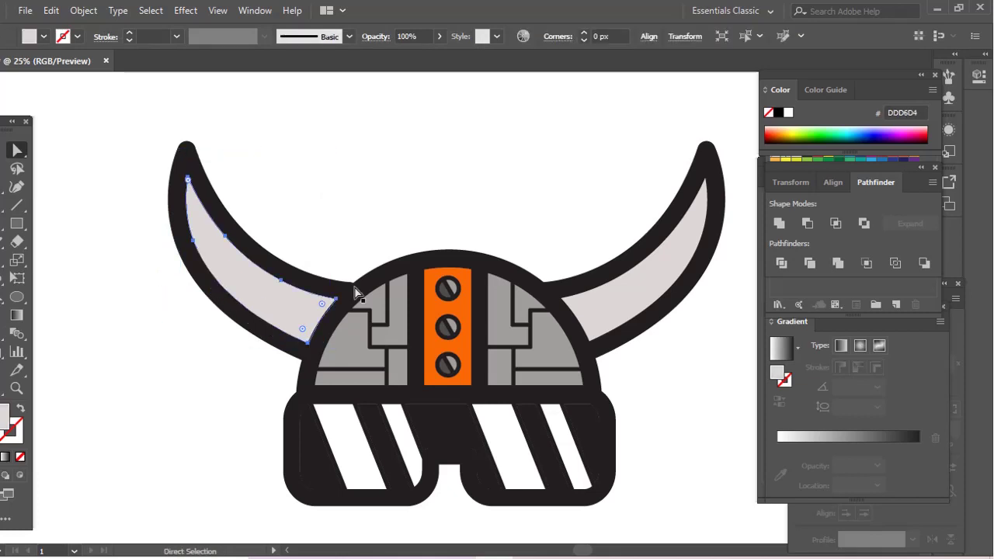
pyautogui.hotkey('ctrl', 'a')
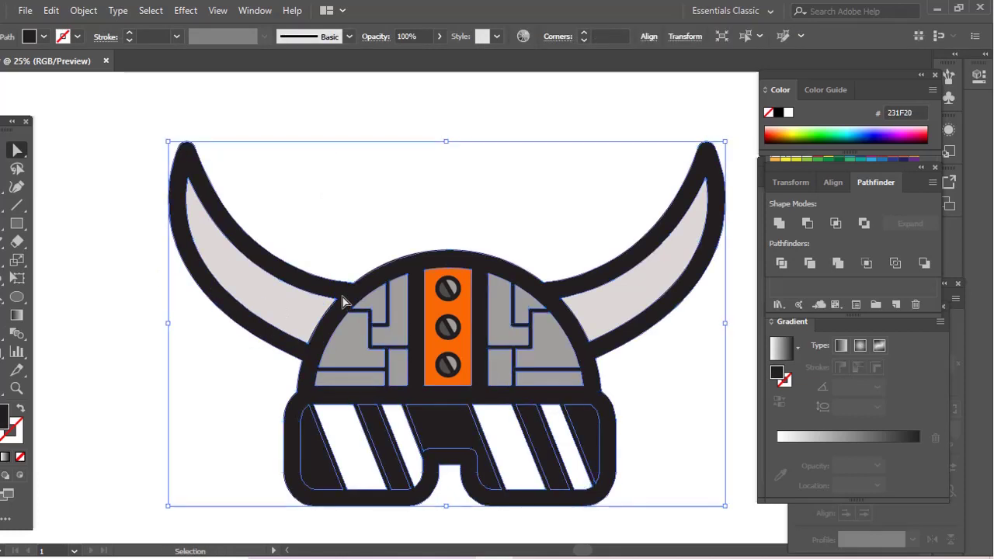
pyautogui.hotkey('ctrl', 'z')
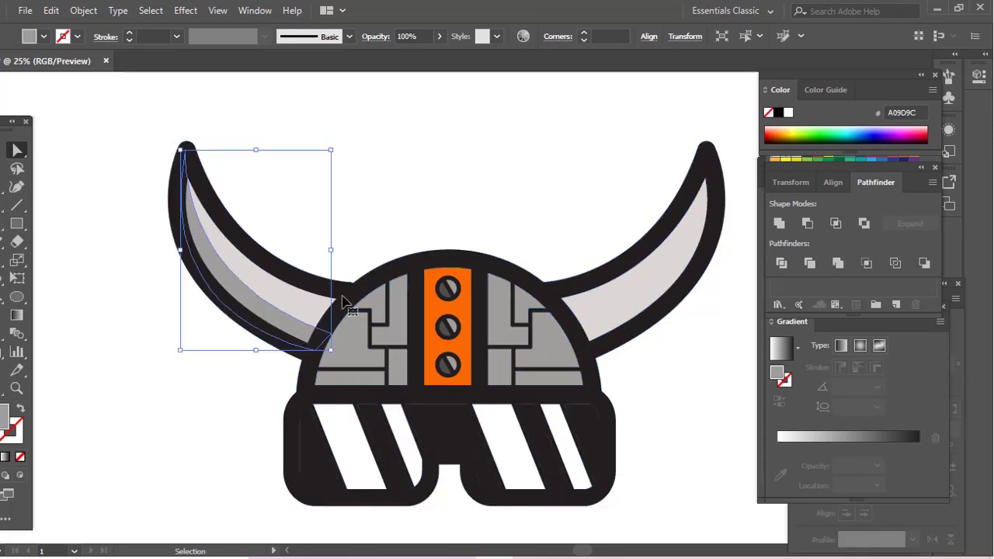
pyautogui.press('a')
pyautogui.click(357, 195)
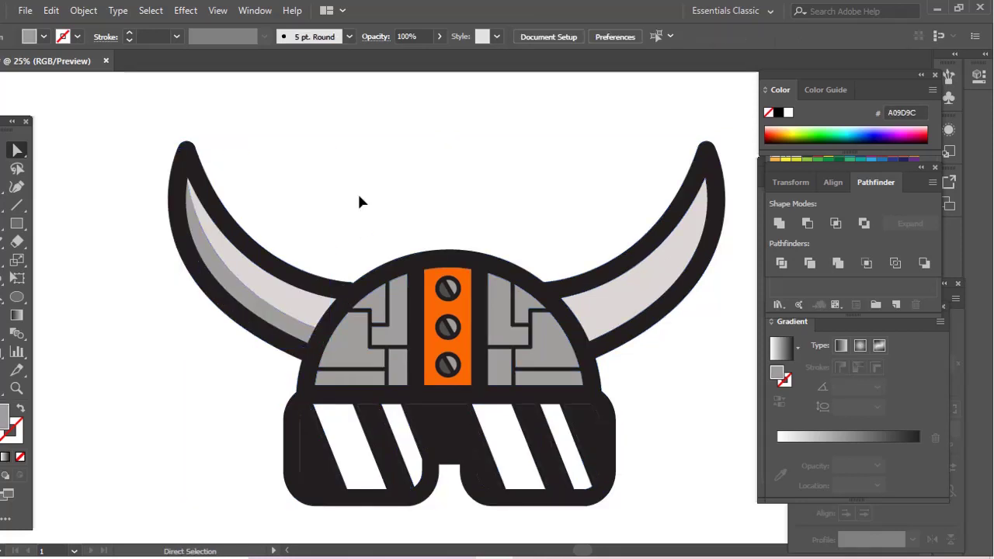
# Copy the left horn shadow, reflect it vertically, and fit it inside the right horn
pyautogui.click(279, 321)
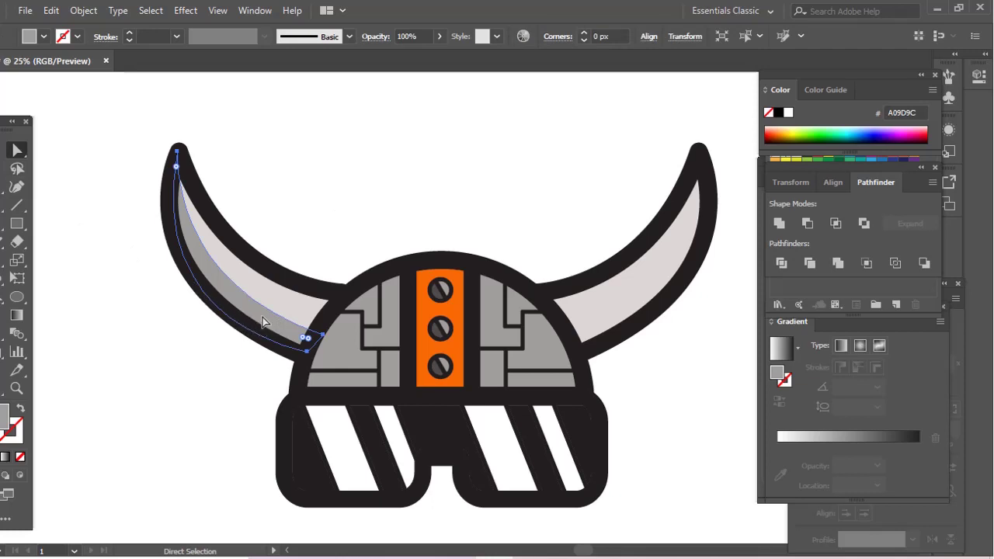
pyautogui.moveTo(263, 321); pyautogui.dragTo(544, 359)
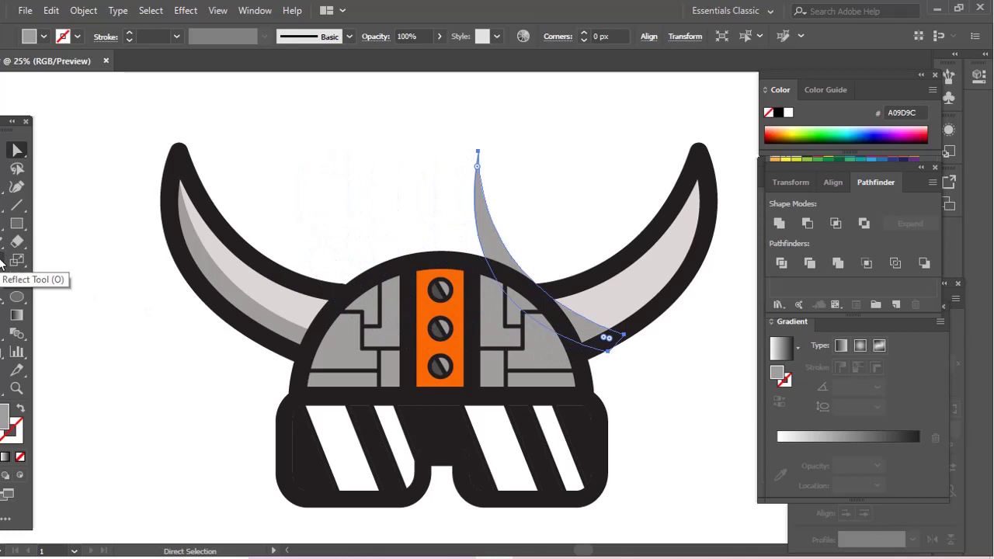
pyautogui.doubleClick(17, 260)
pyautogui.click(629, 381)
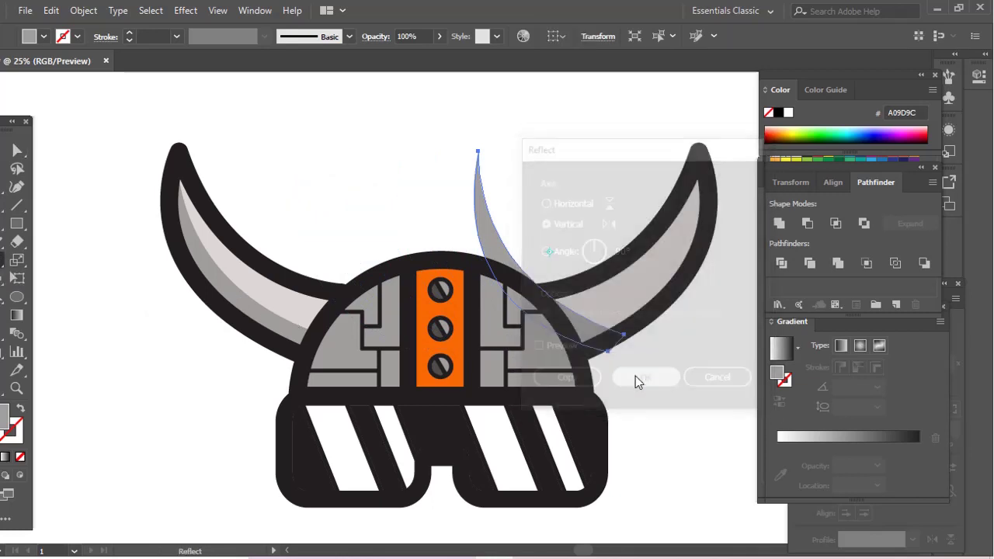
pyautogui.press('a')
pyautogui.moveTo(599, 262); pyautogui.dragTo(678, 262)
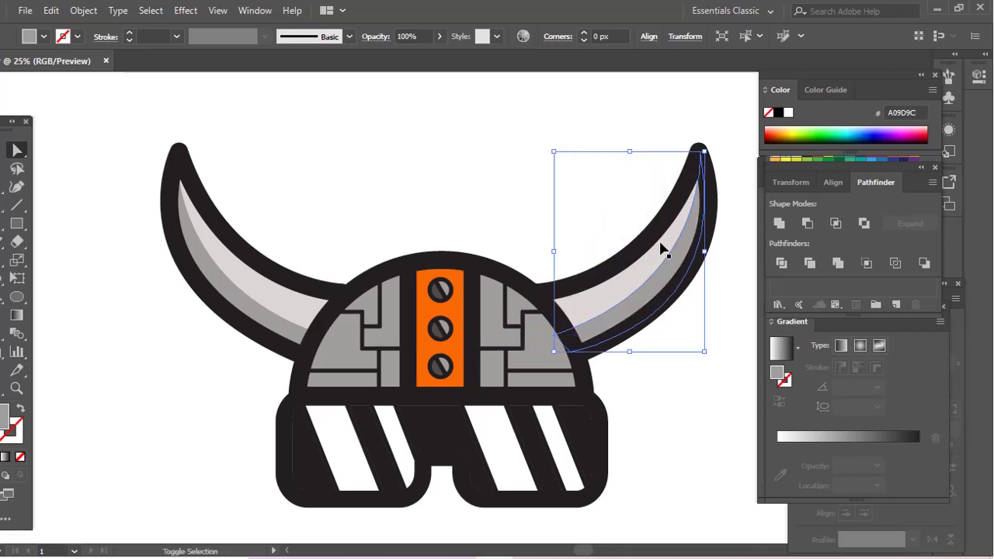
# Zoom out and select the entire helmet artwork
pyautogui.click(554, 189)
pyautogui.press('z')
pyautogui.keyDown('alt'); pyautogui.click(493, 323); pyautogui.keyUp('alt')
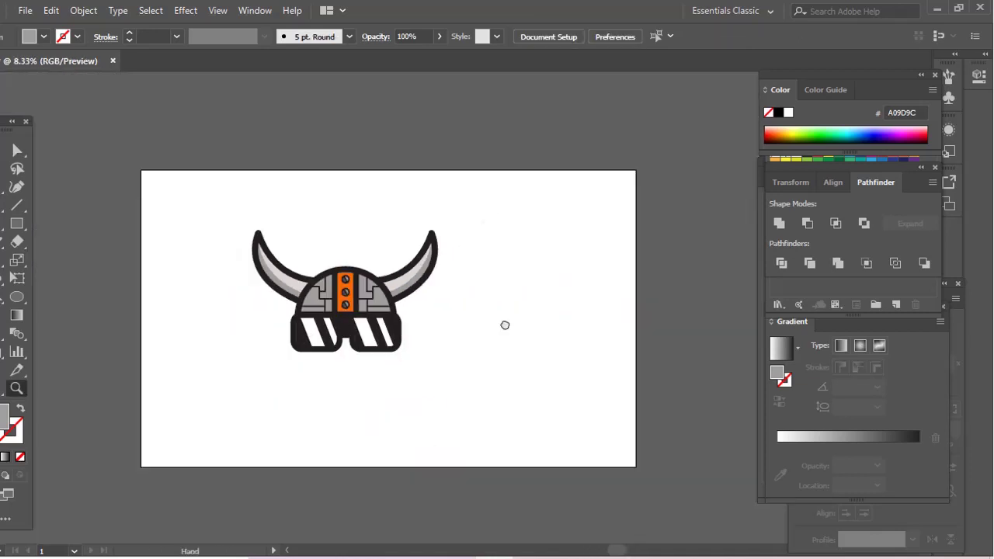
pyautogui.press('v')
pyautogui.moveTo(285, 214); pyautogui.dragTo(652, 479)
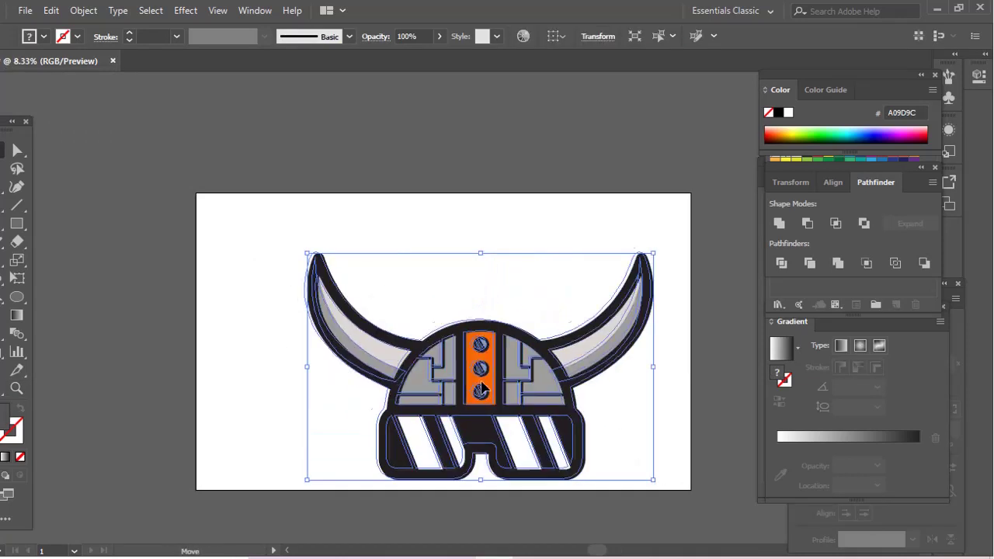
pyautogui.press('z')
pyautogui.keyDown('alt'); pyautogui.click(468, 331); pyautogui.keyUp('alt')
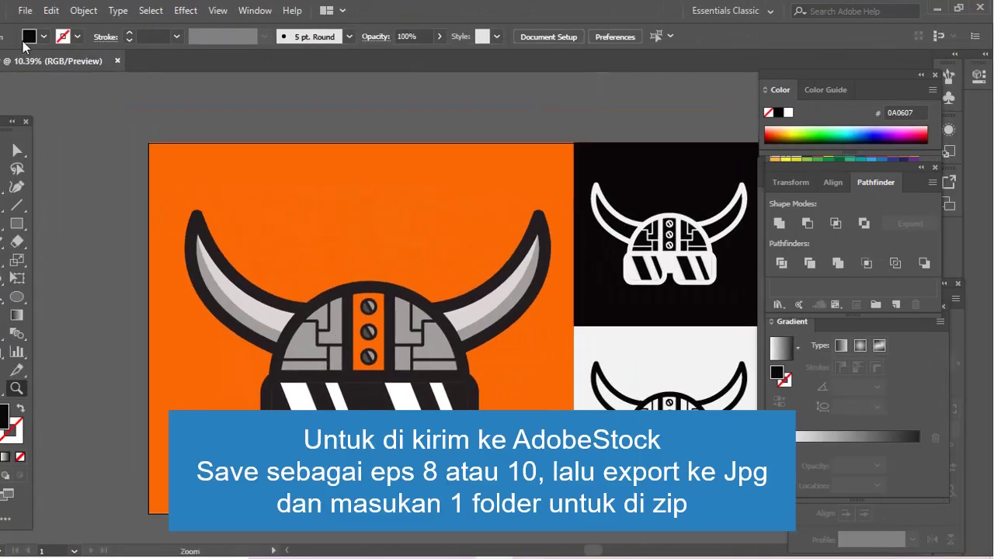
# Save the artwork to the Desktop as 'Futuristic Viking Helmet' in Illustrator EPS format
pyautogui.click(24, 11)
pyautogui.click(62, 151)
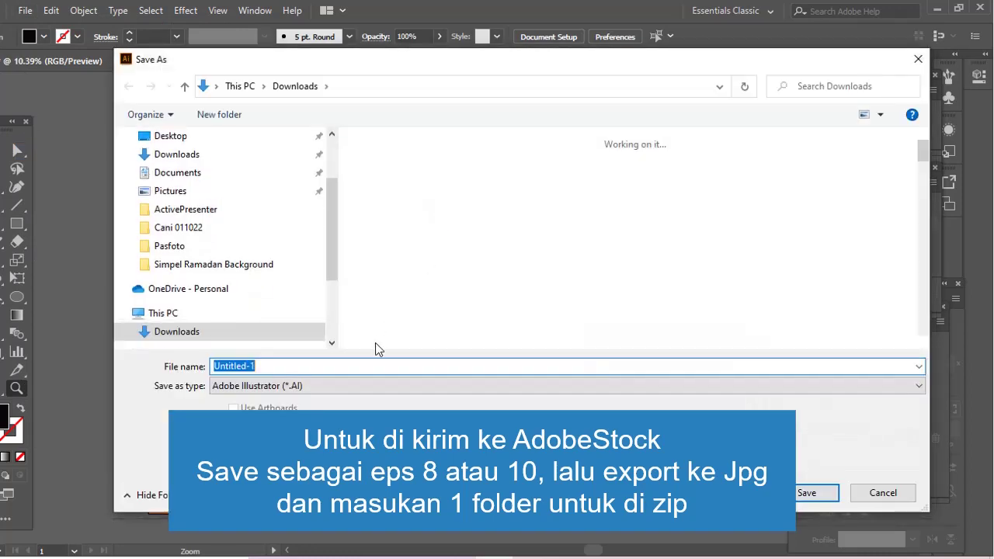
pyautogui.scroll(3, 233, 194)
pyautogui.scroll(-1, 295, 233)
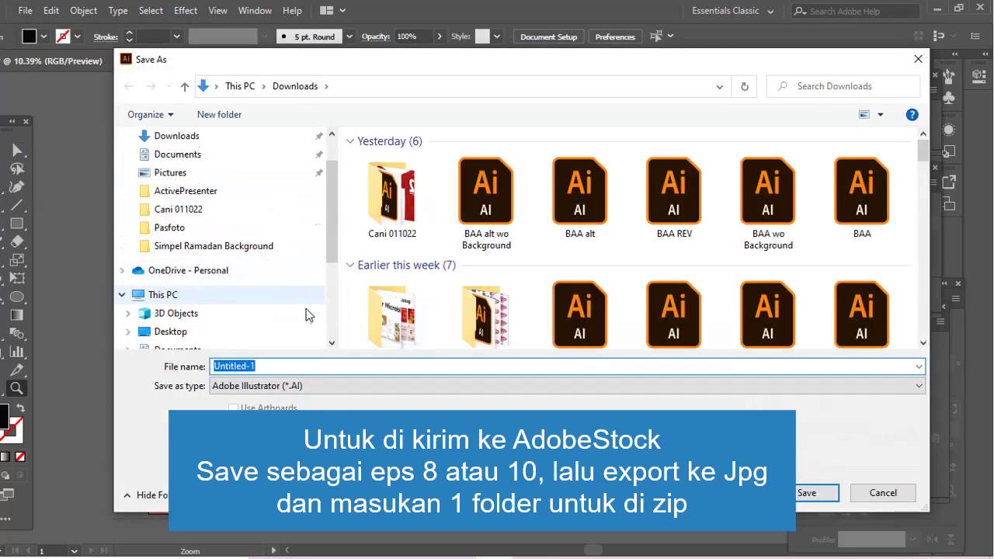
pyautogui.write('Futuristic Viking Helmet')
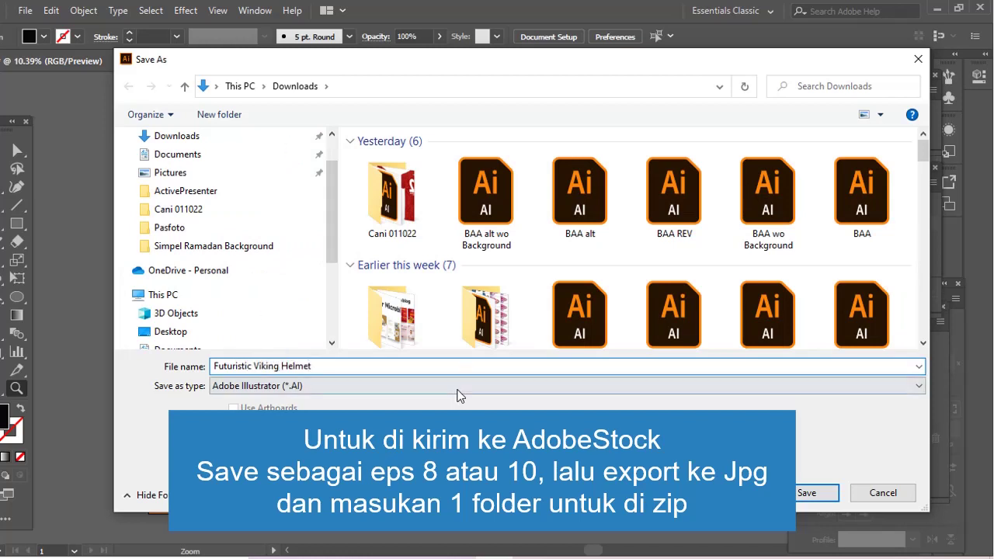
pyautogui.click(458, 385)
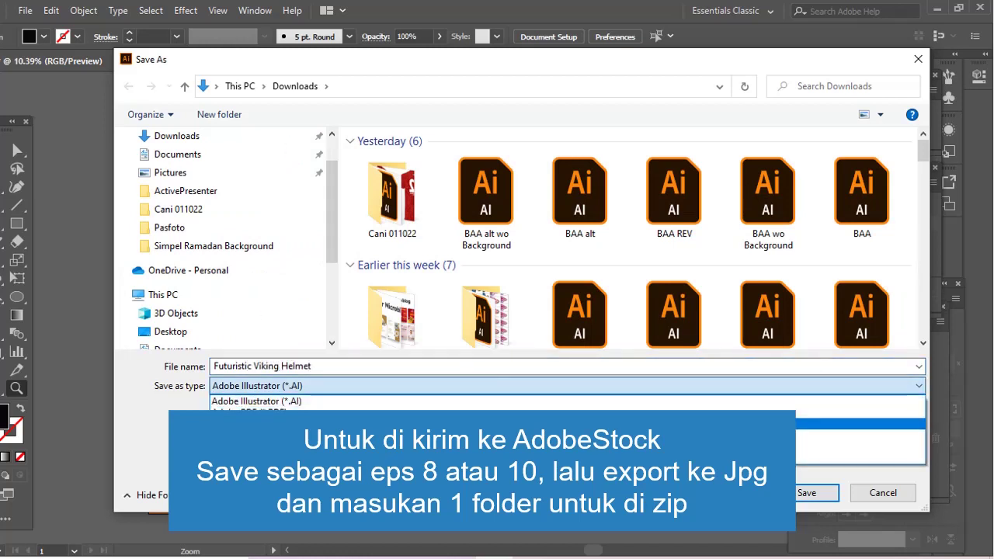
pyautogui.click(458, 424)
pyautogui.scroll(-1, 222, 251)
pyautogui.scroll(3, 188, 177)
pyautogui.click(189, 177)
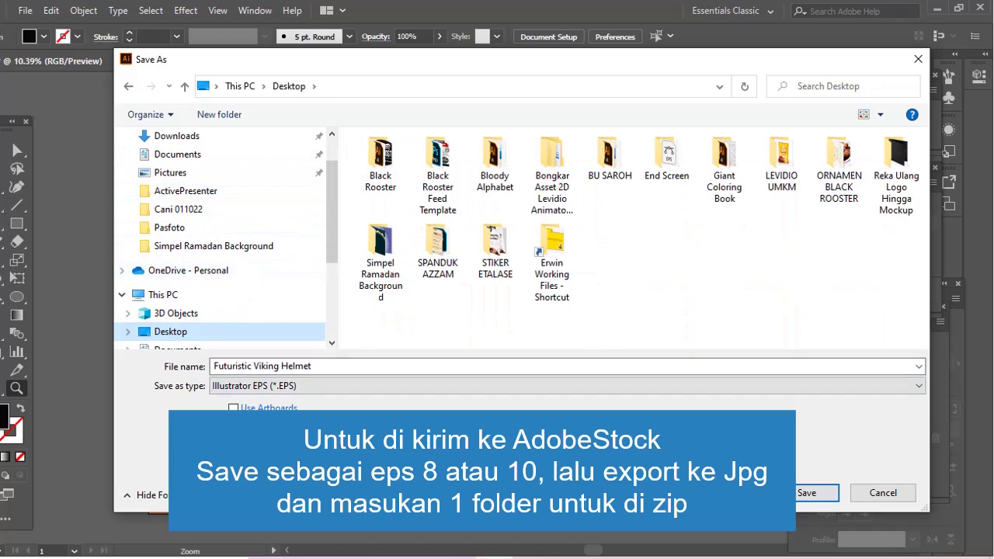
pyautogui.click(797, 499)
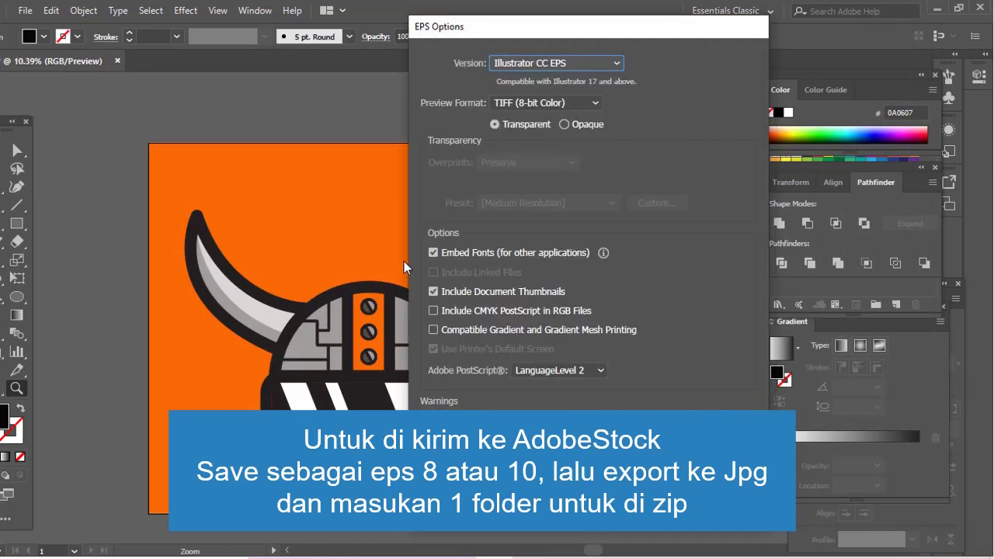
# Set the EPS version to Illustrator 10 and accept the older-format warning
pyautogui.click(576, 62)
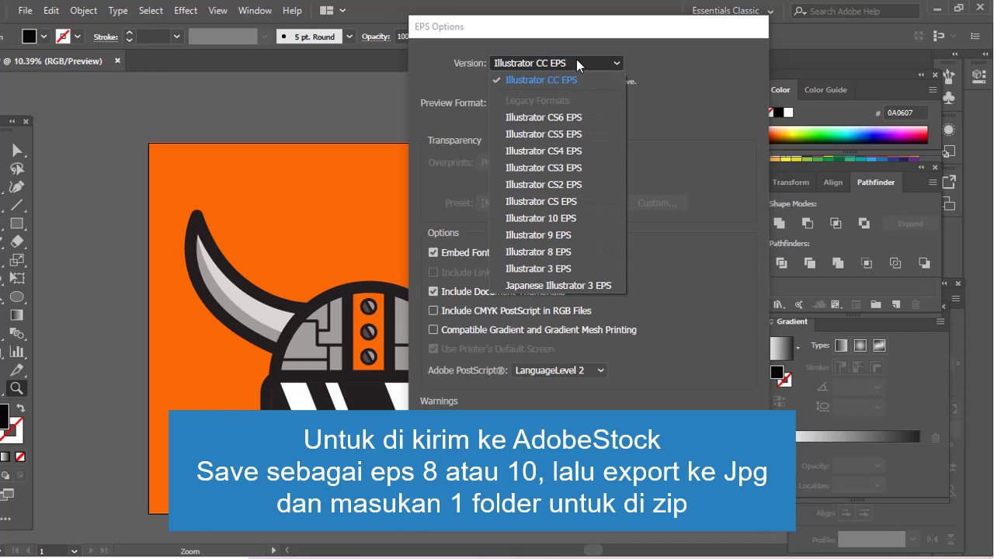
pyautogui.click(574, 216)
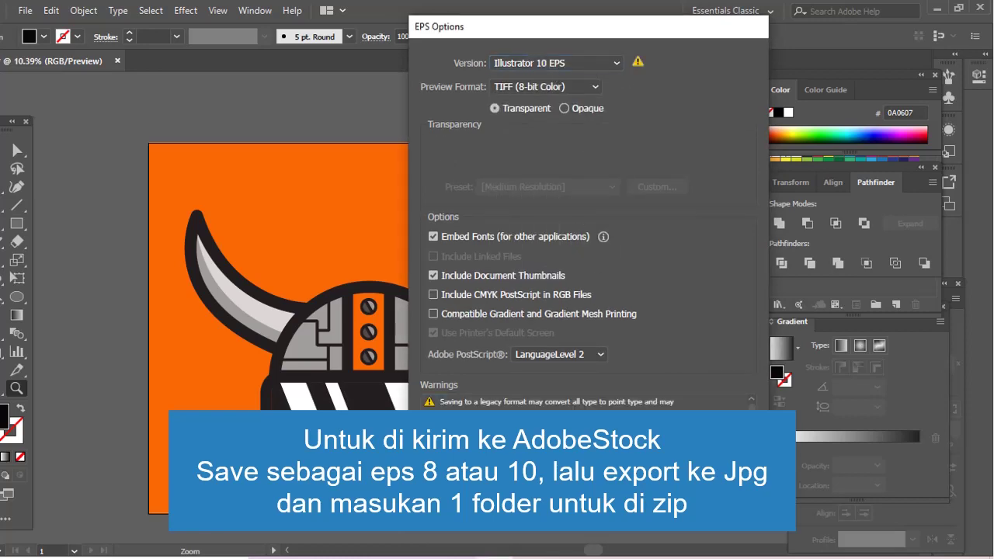
pyautogui.press('Return')
pyautogui.click(566, 314)
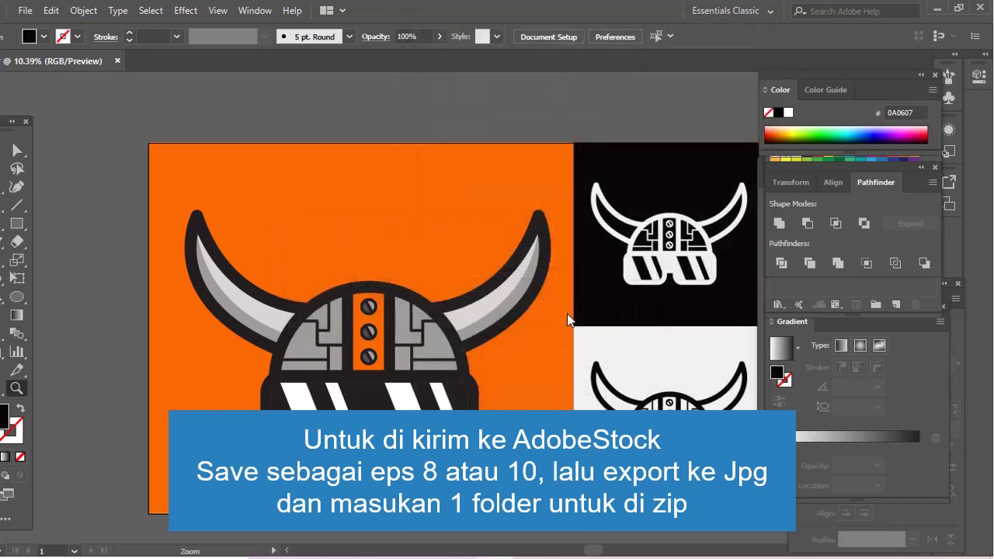
# Export a JPEG to the Desktop in RGB, quality 10, 300 ppi
pyautogui.click(25, 10)
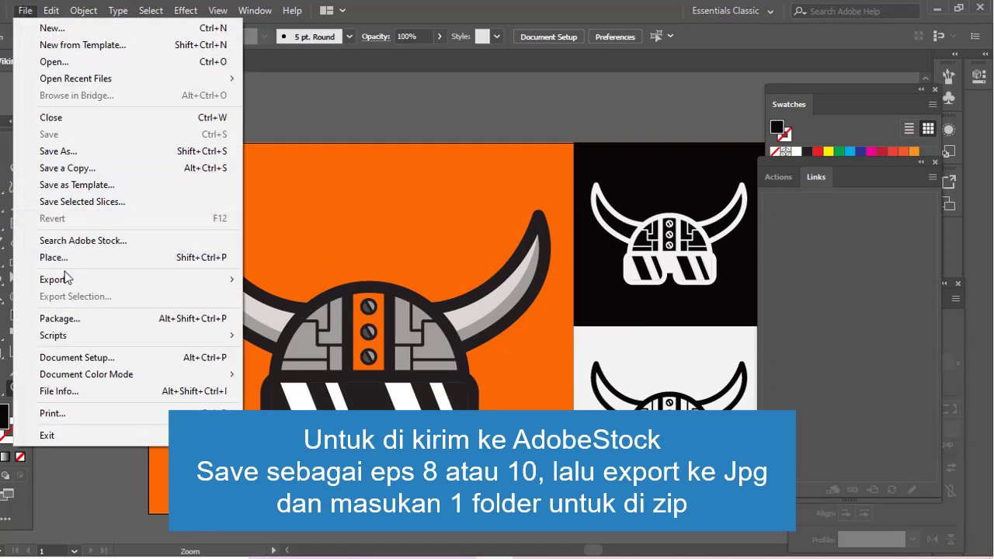
pyautogui.moveTo(55, 279)
pyautogui.click(292, 299)
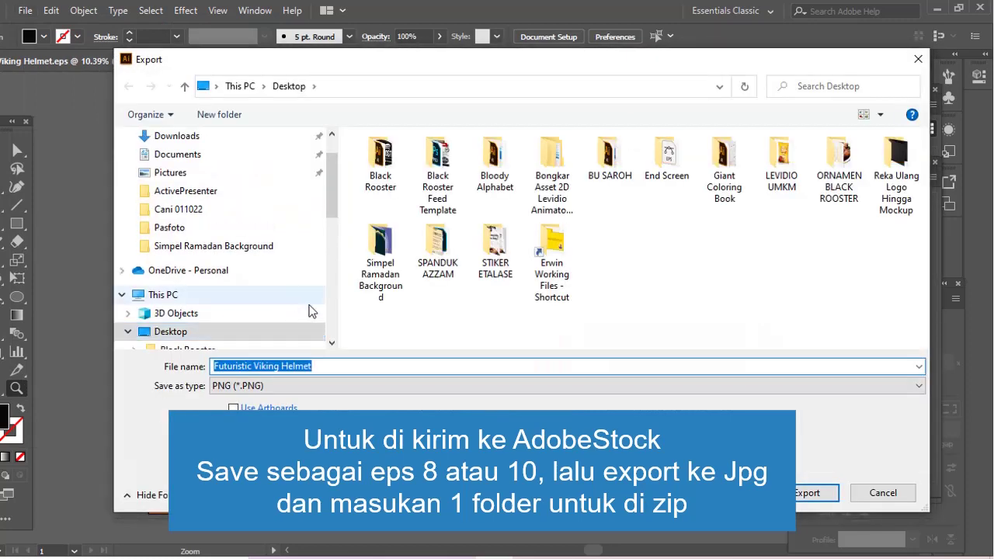
pyautogui.click(319, 385)
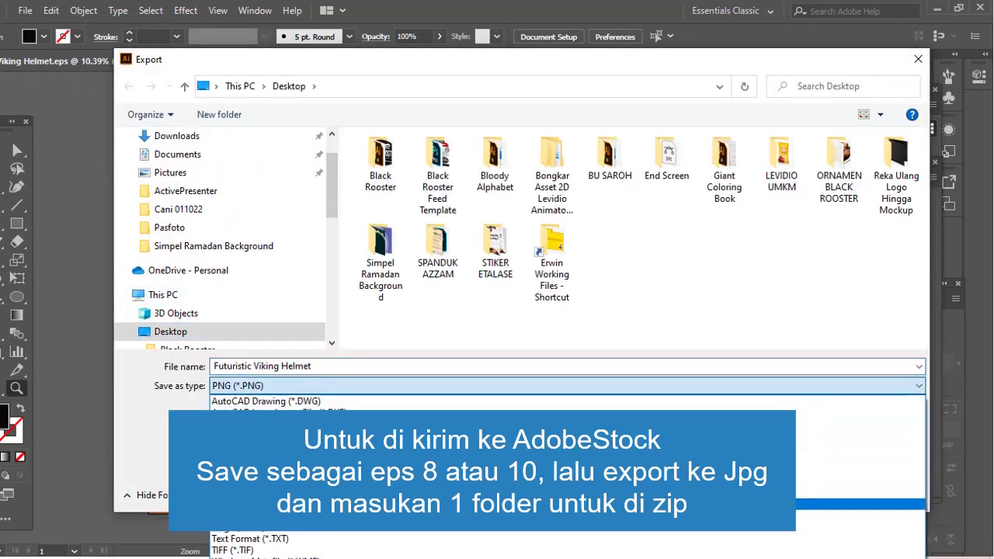
pyautogui.click(311, 469)
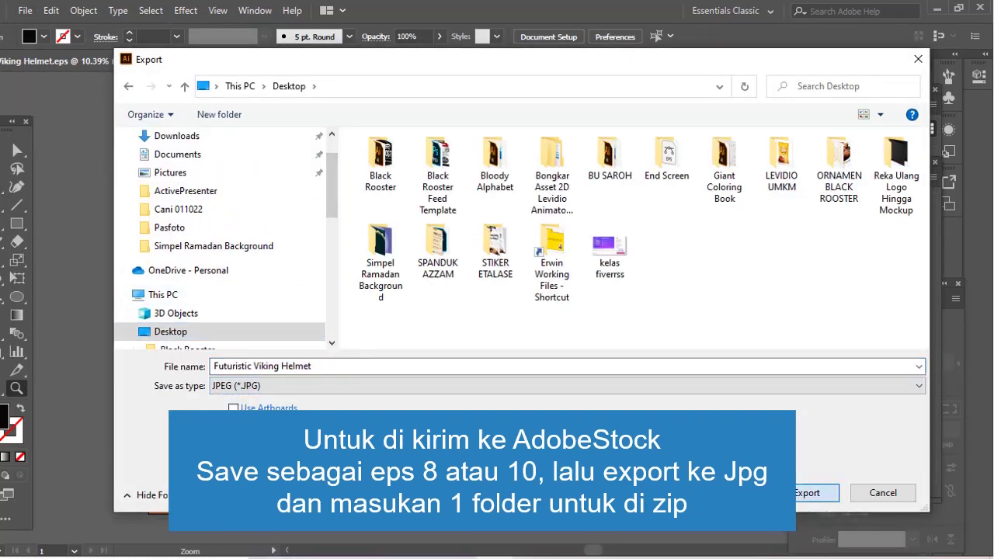
pyautogui.press('Return')
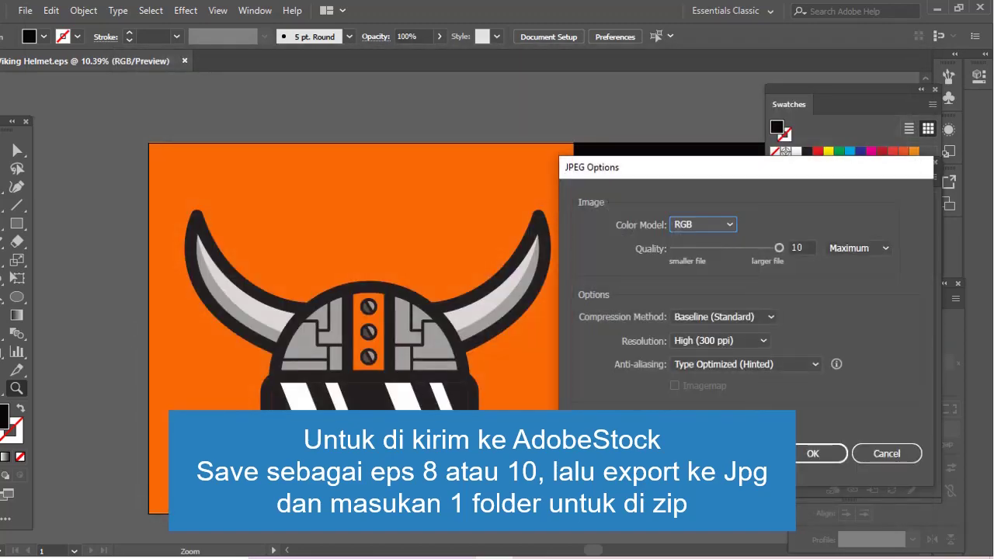
pyautogui.click(799, 457)
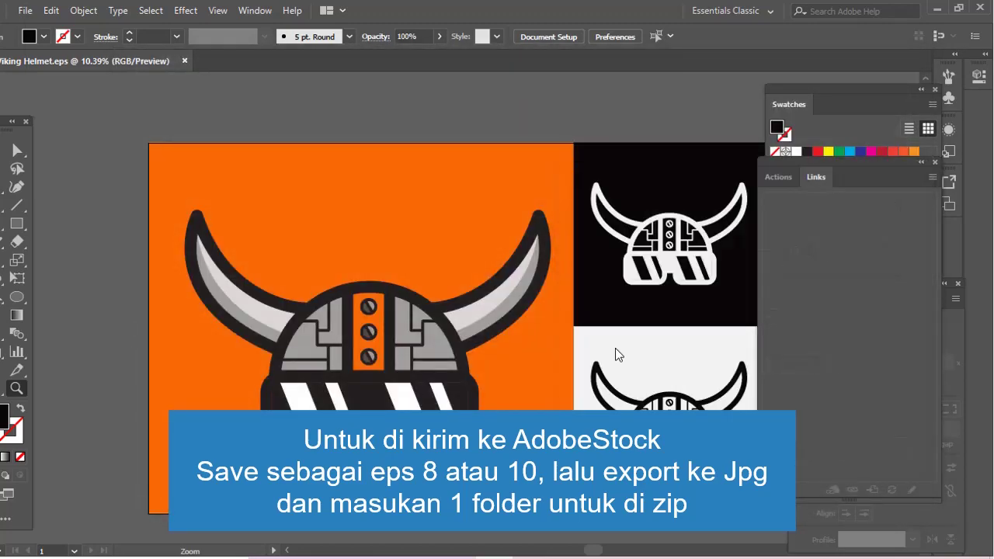
# Create a 'Futuristic Viking Helmet' folder on the desktop and move the exported EPS and JPG into it
pyautogui.press('super+d')
pyautogui.rightClick(820, 142)
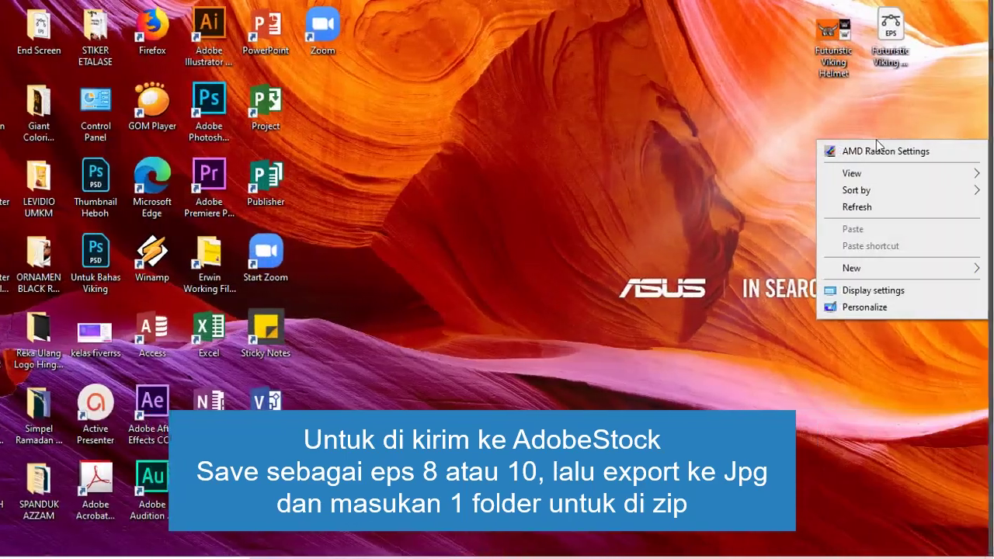
pyautogui.moveTo(892, 268)
pyautogui.click(648, 267)
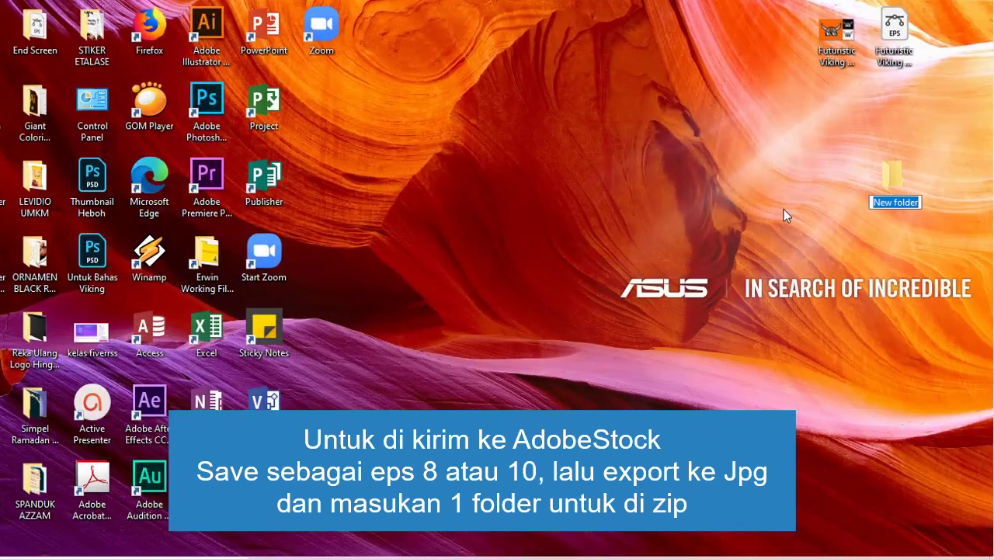
pyautogui.write('Futuristic')
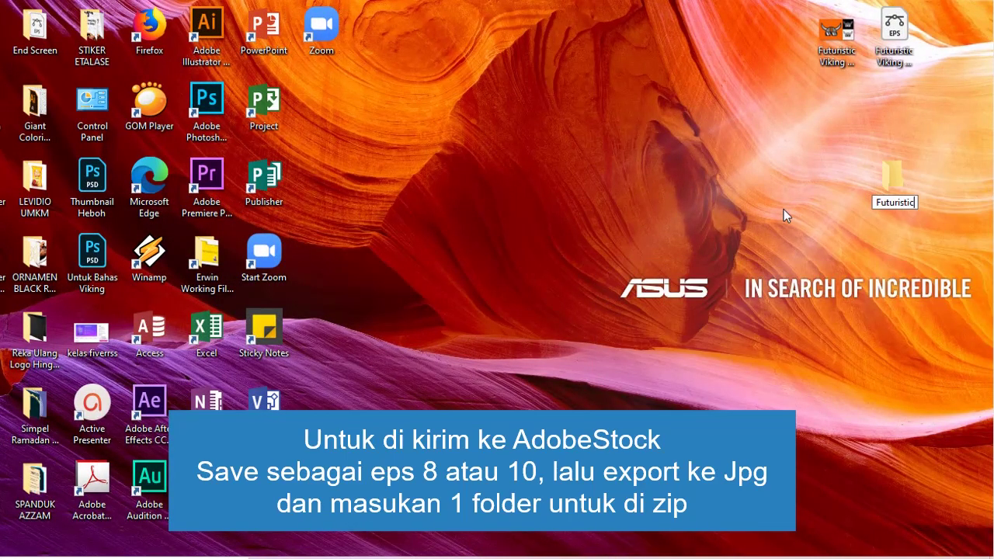
pyautogui.write(' Viking Helmet')
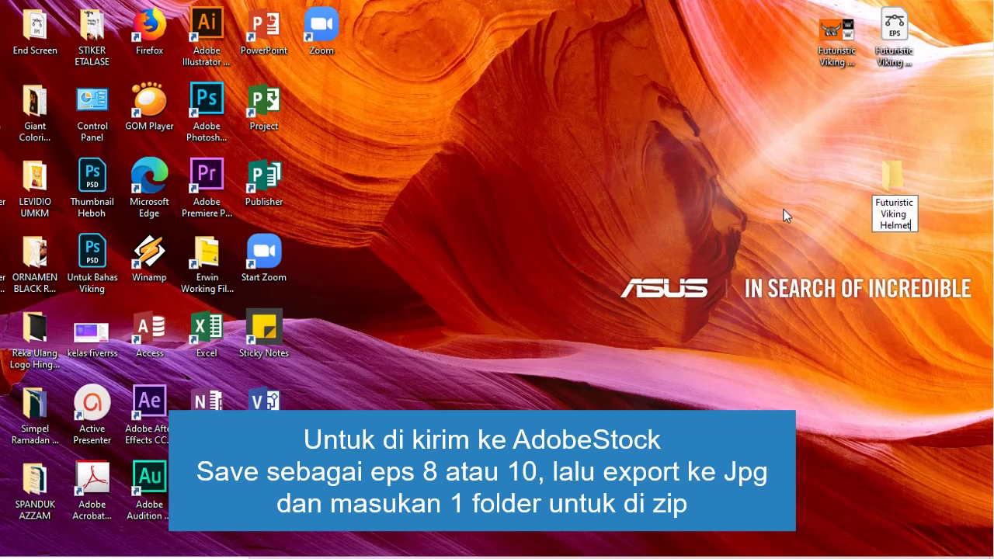
pyautogui.moveTo(897, 173); pyautogui.dragTo(888, 116)
pyautogui.click(846, 42)
pyautogui.keyDown('ctrl'); pyautogui.click(893, 31); pyautogui.keyUp('ctrl')
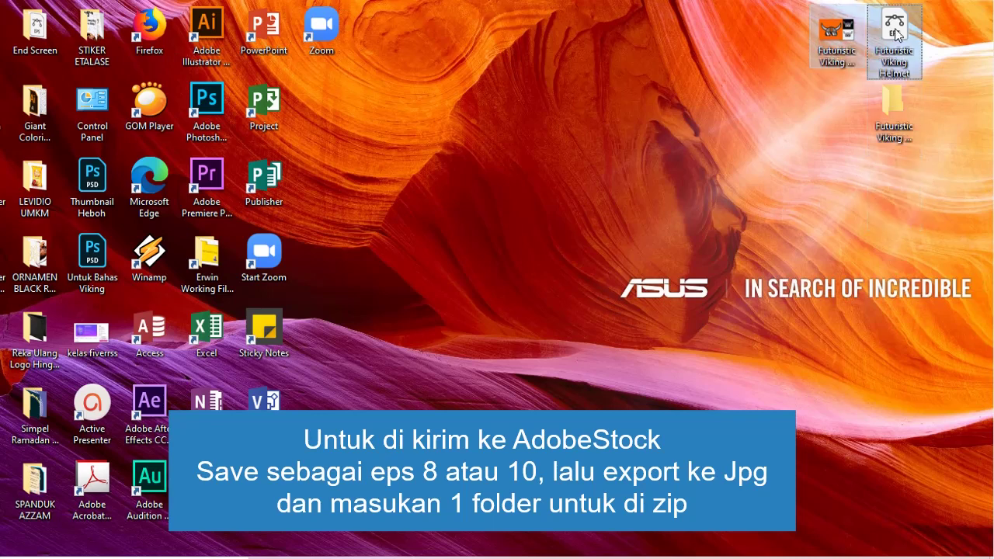
pyautogui.moveTo(893, 31); pyautogui.dragTo(888, 101)
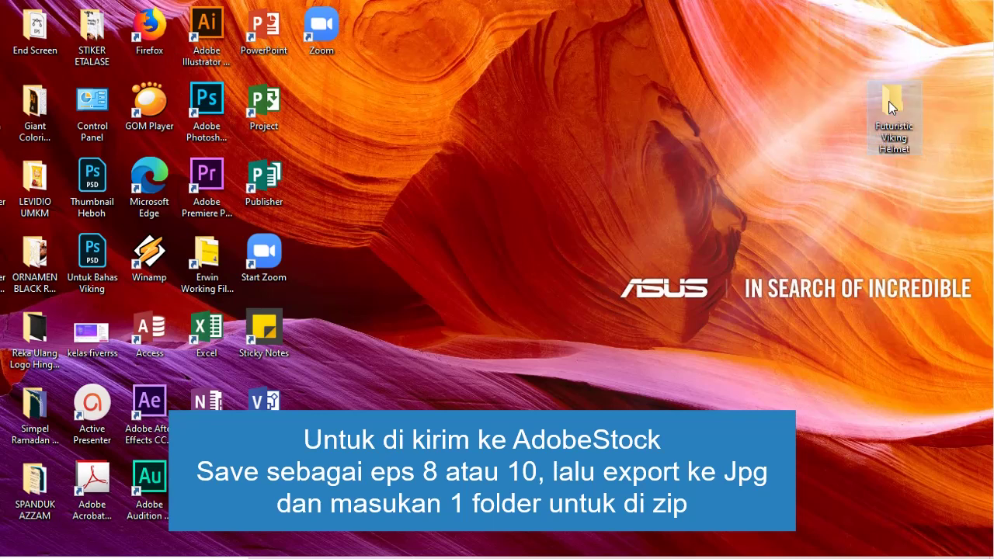
# Compress the Futuristic Viking Helmet folder into a zip archive placed beside it
pyautogui.rightClick(888, 100)
pyautogui.click(859, 330)
pyautogui.moveTo(668, 158); pyautogui.dragTo(897, 179)
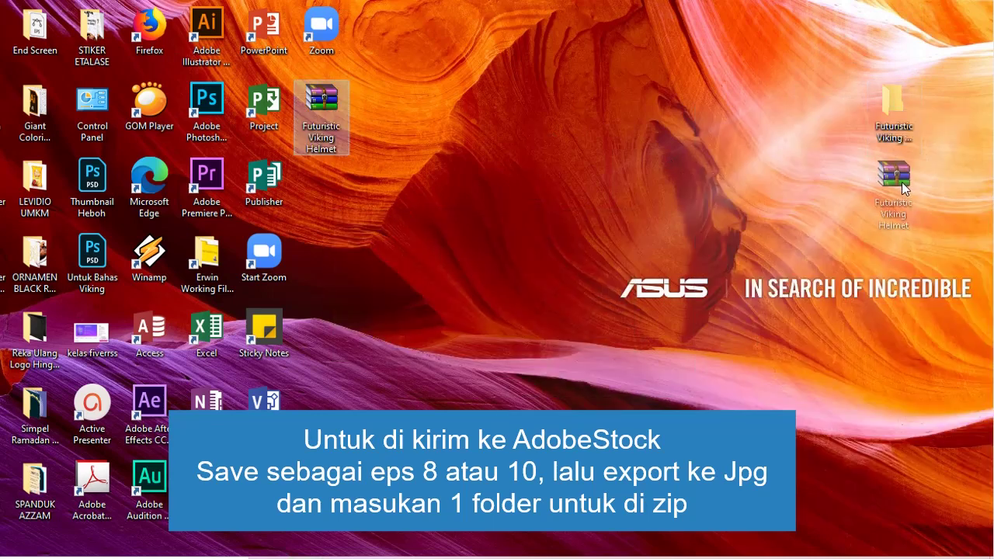